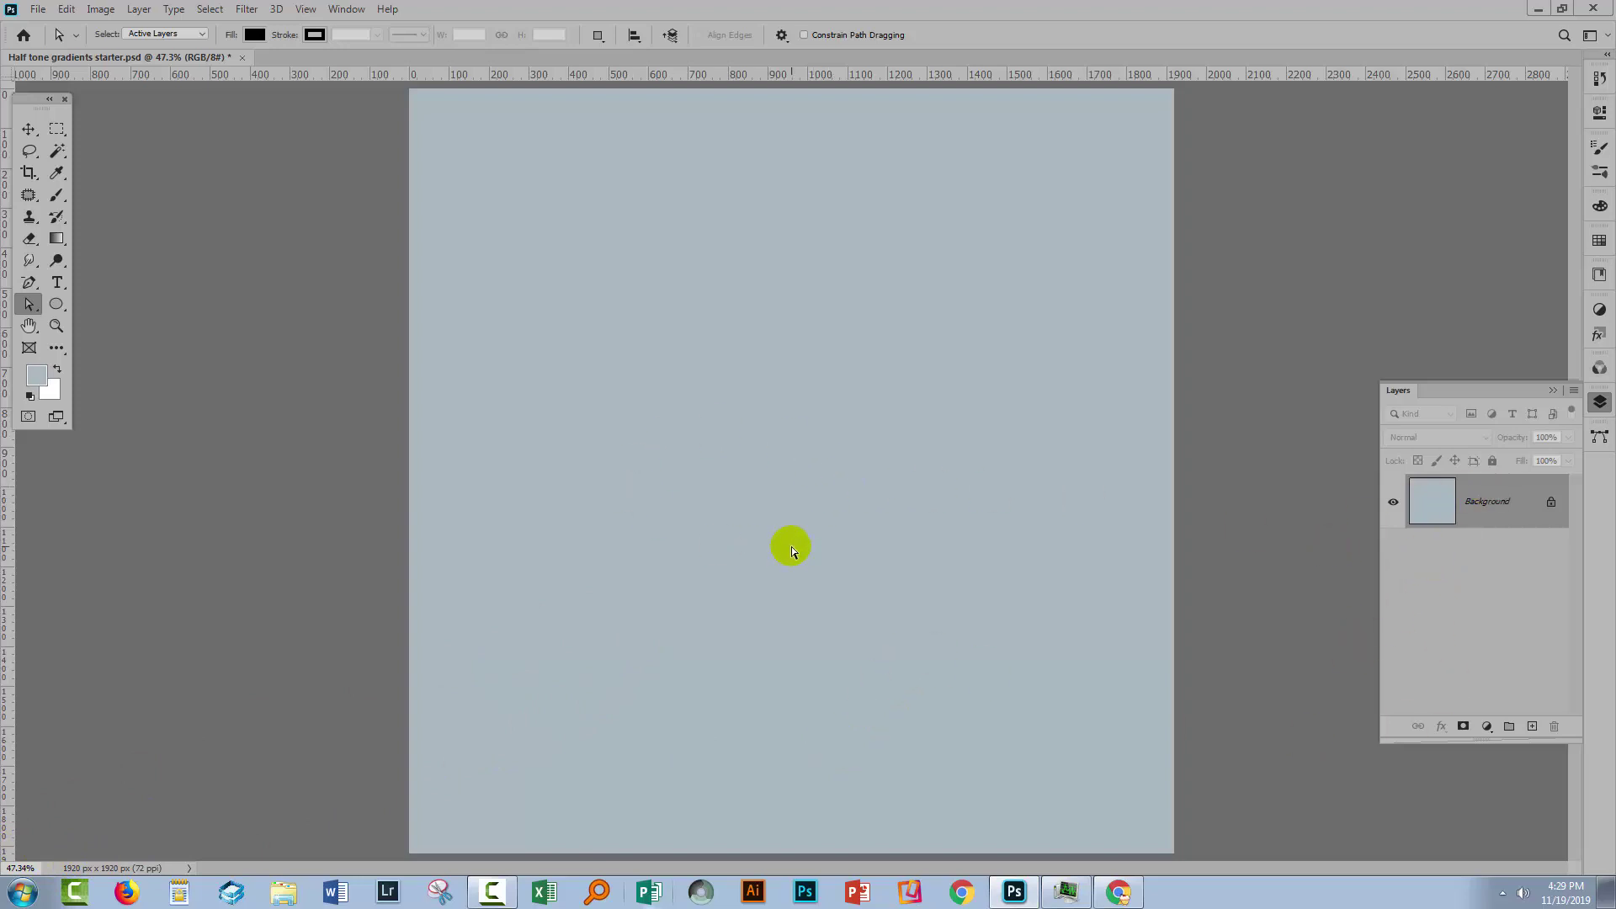
- Draw a circle shape layer near the page's top-left with the Ellipse tool
{"action": "left_click", "coordinate": [55, 306]}
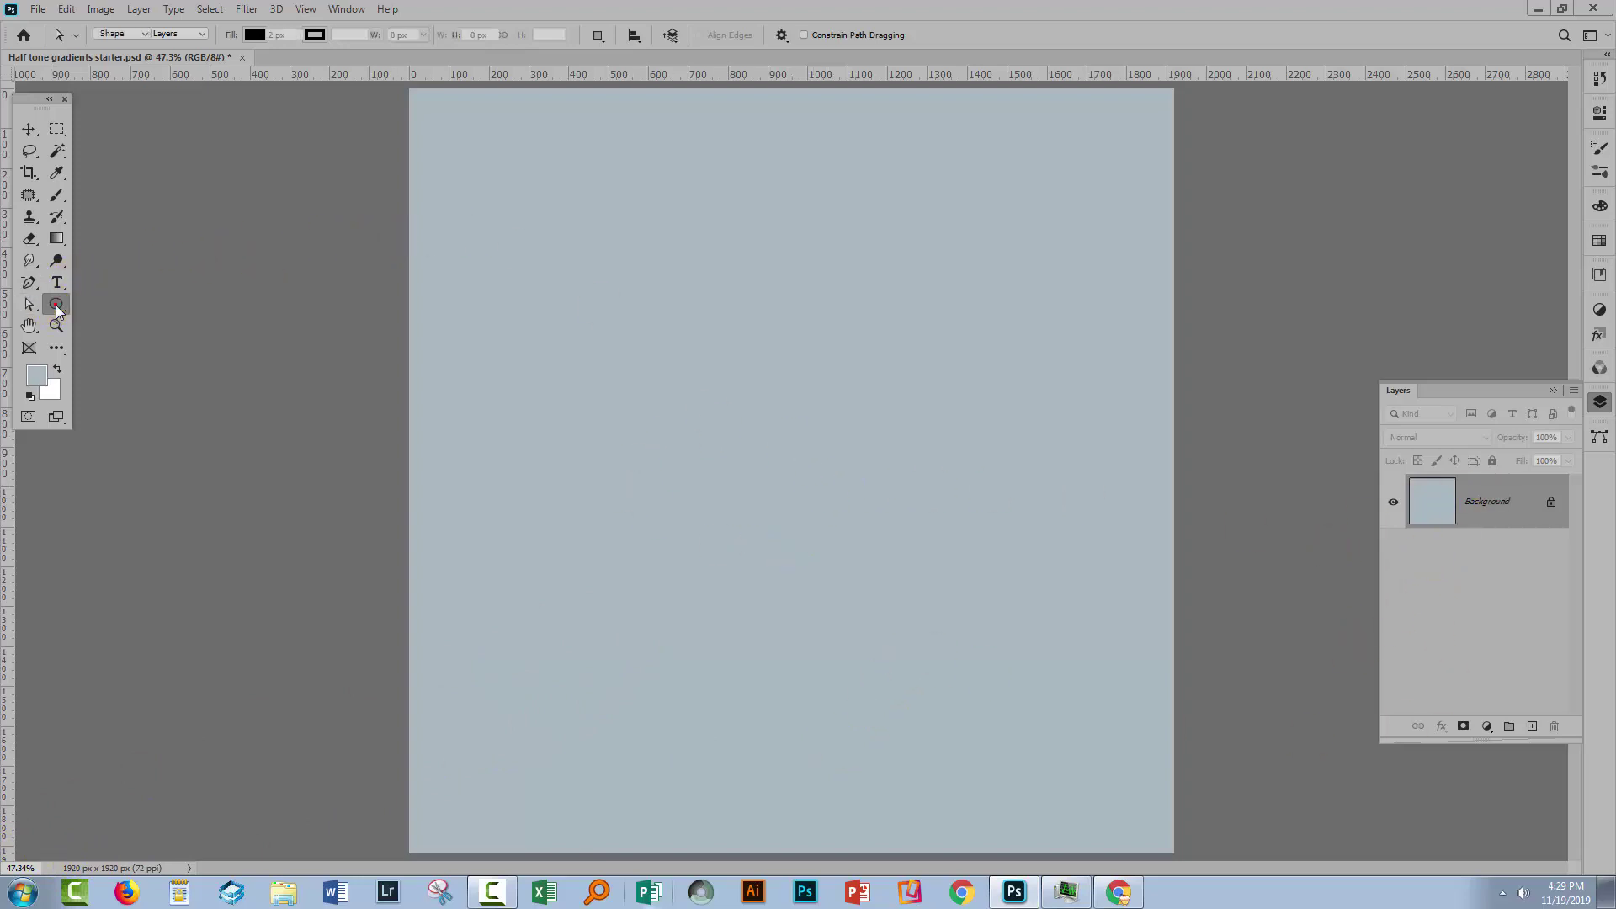
{"action": "left_click", "coordinate": [53, 305]}
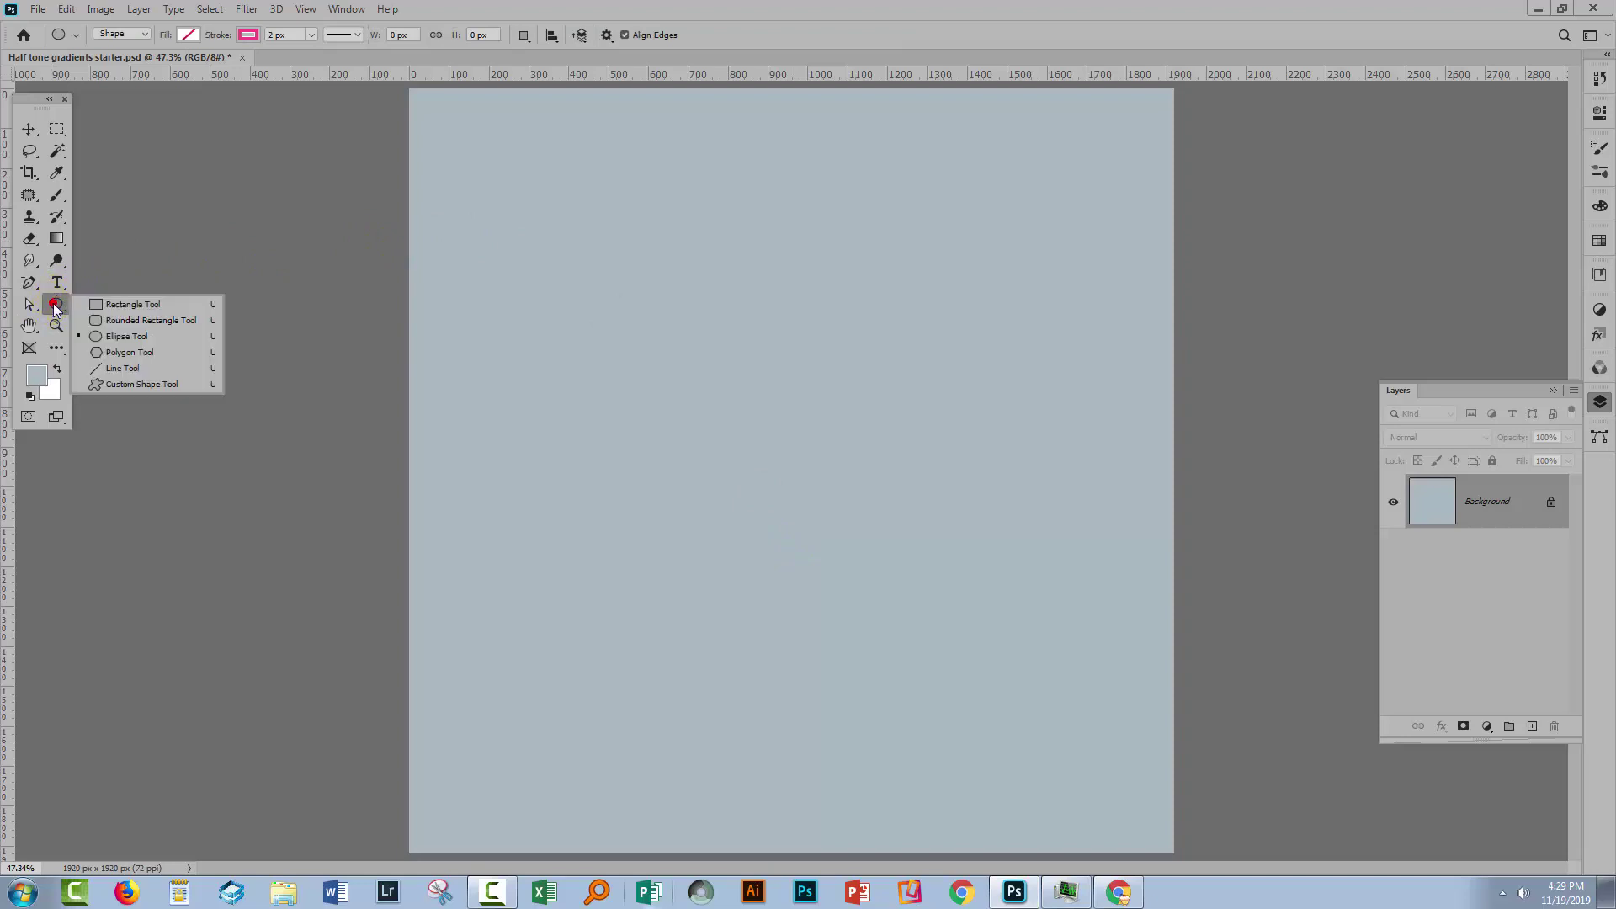
{"action": "left_click", "coordinate": [137, 35]}
{"action": "left_click", "coordinate": [137, 37]}
{"action": "left_click", "coordinate": [142, 40]}
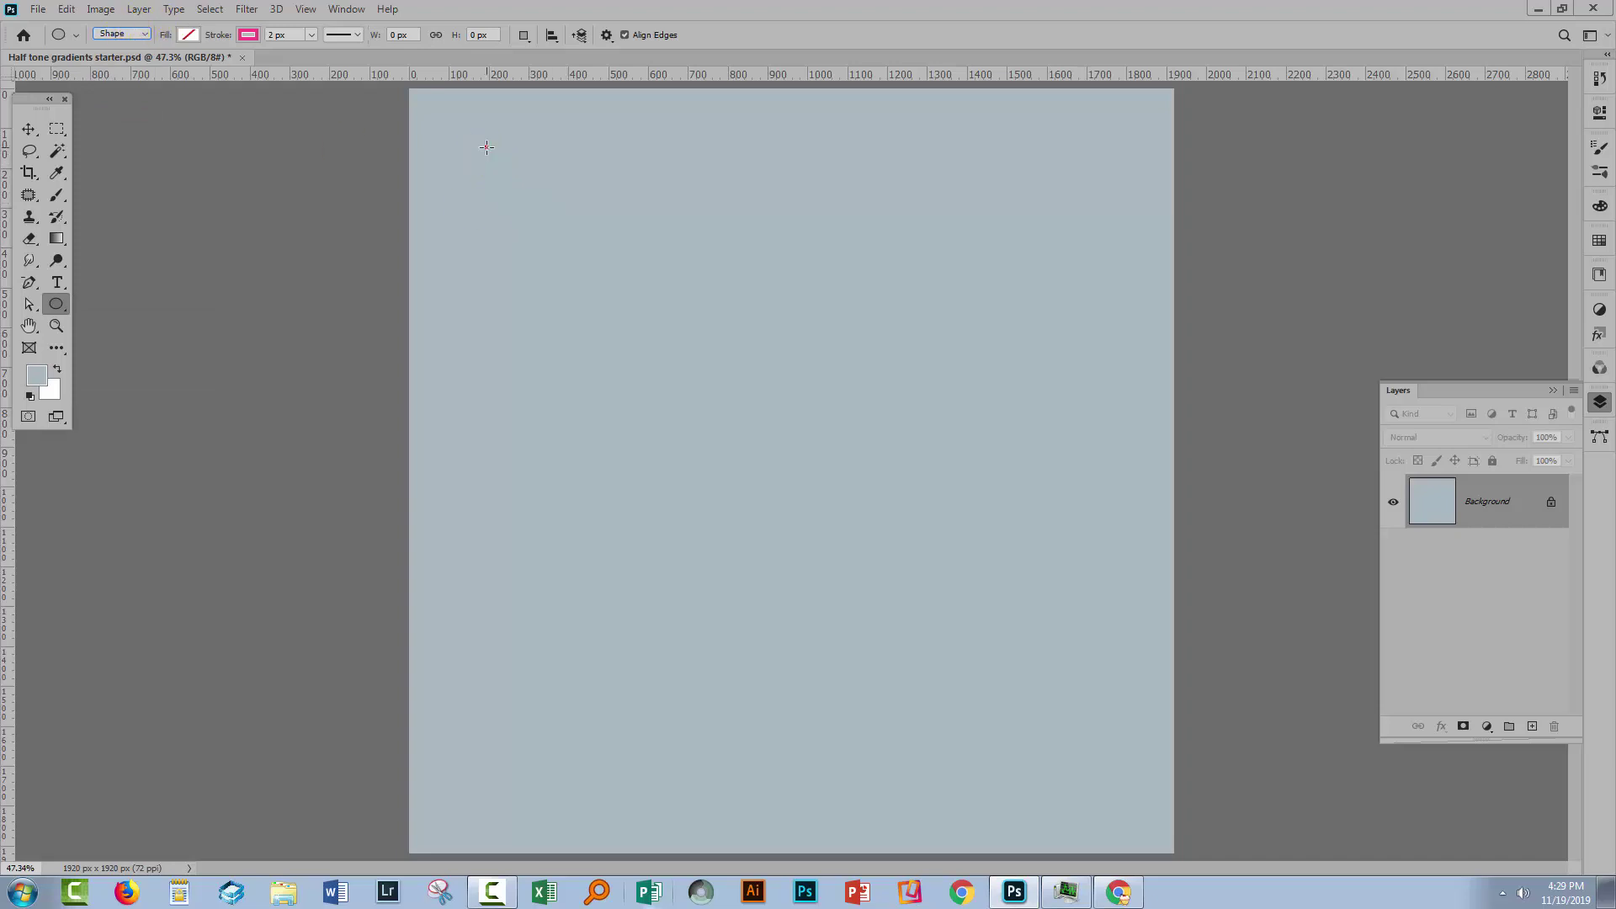
{"action": "left_click_drag", "start_coordinate": [486, 146], "coordinate": [755, 530]}
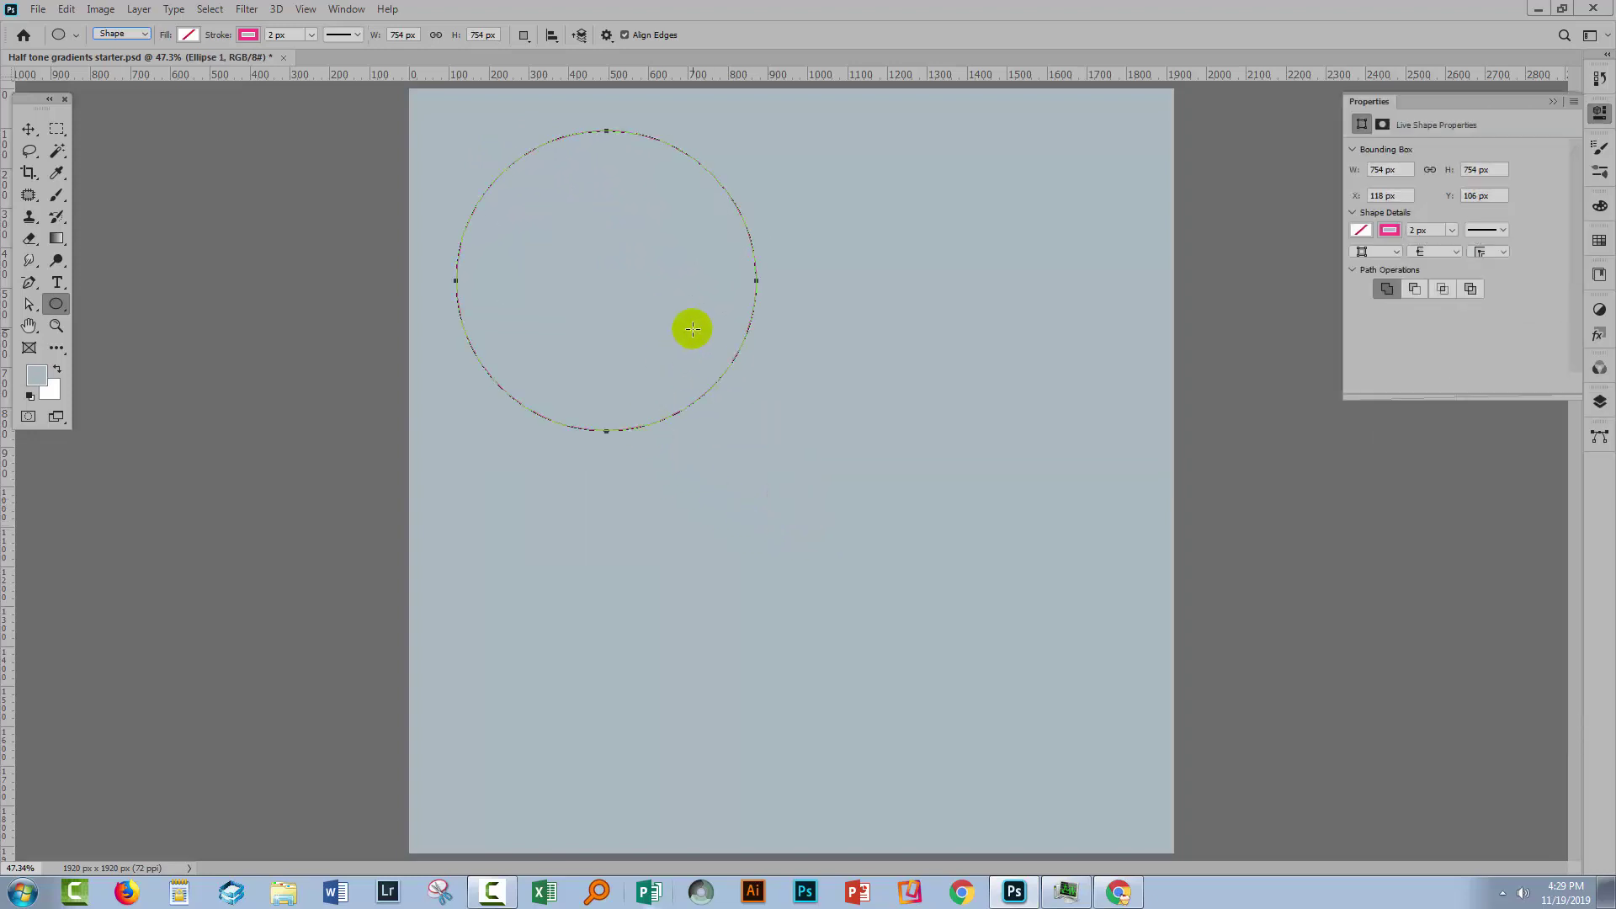
- Set the circle's stroke to None
{"action": "left_click", "coordinate": [1390, 231]}
{"action": "left_click", "coordinate": [1370, 262]}
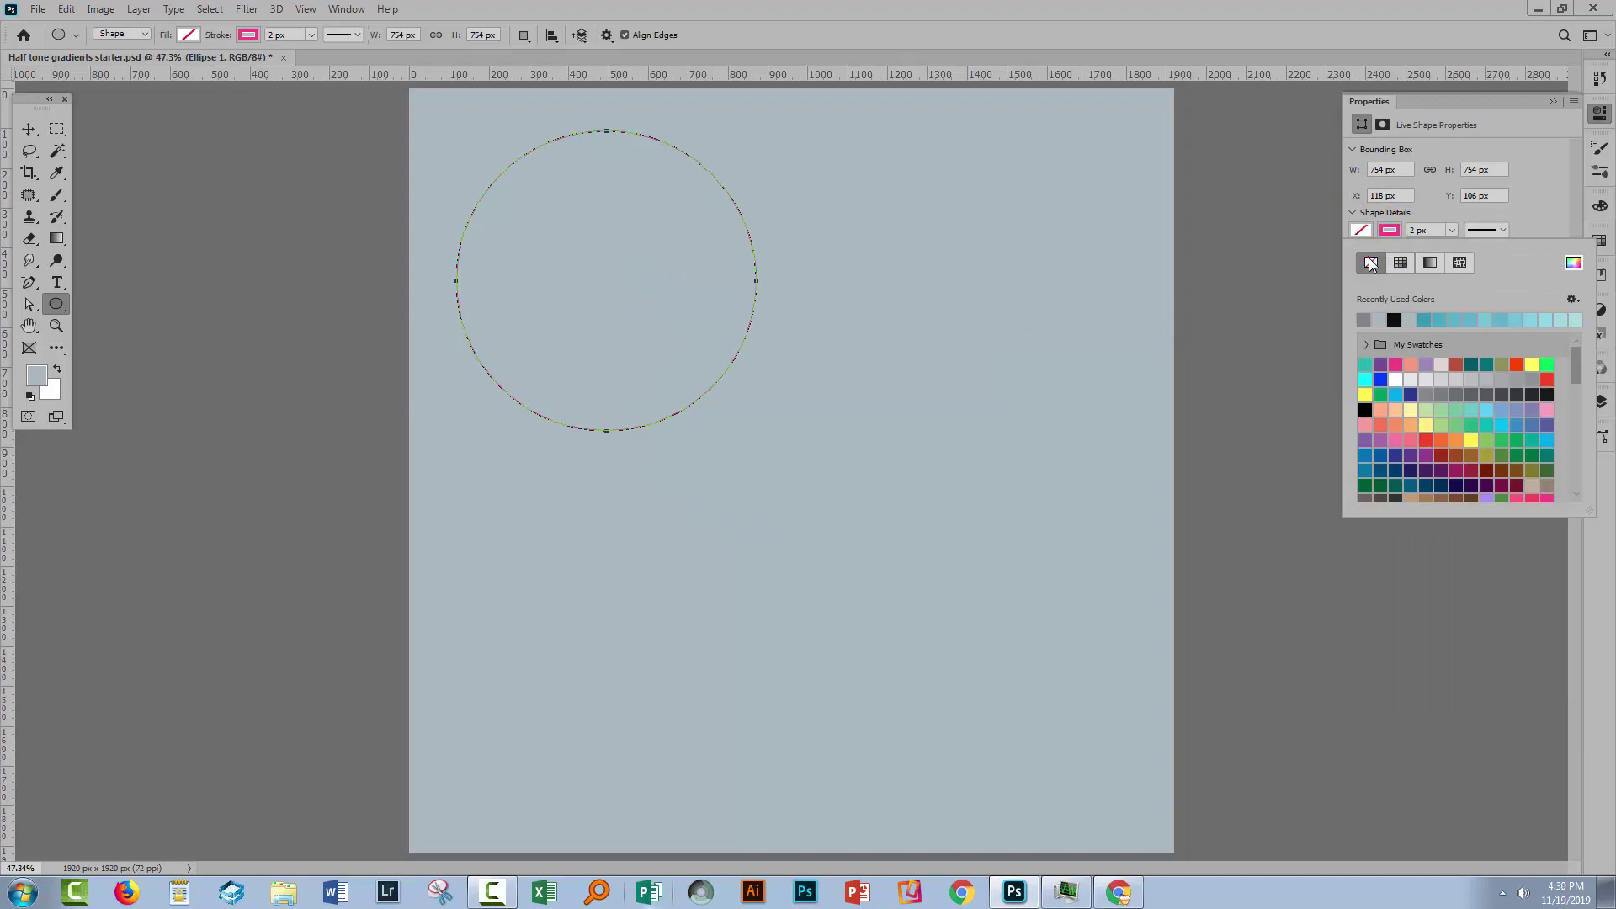
{"action": "left_click", "coordinate": [1362, 230]}
- Fill the circle with the Black, White radial gradient, black at the centre
{"action": "left_click", "coordinate": [1363, 230]}
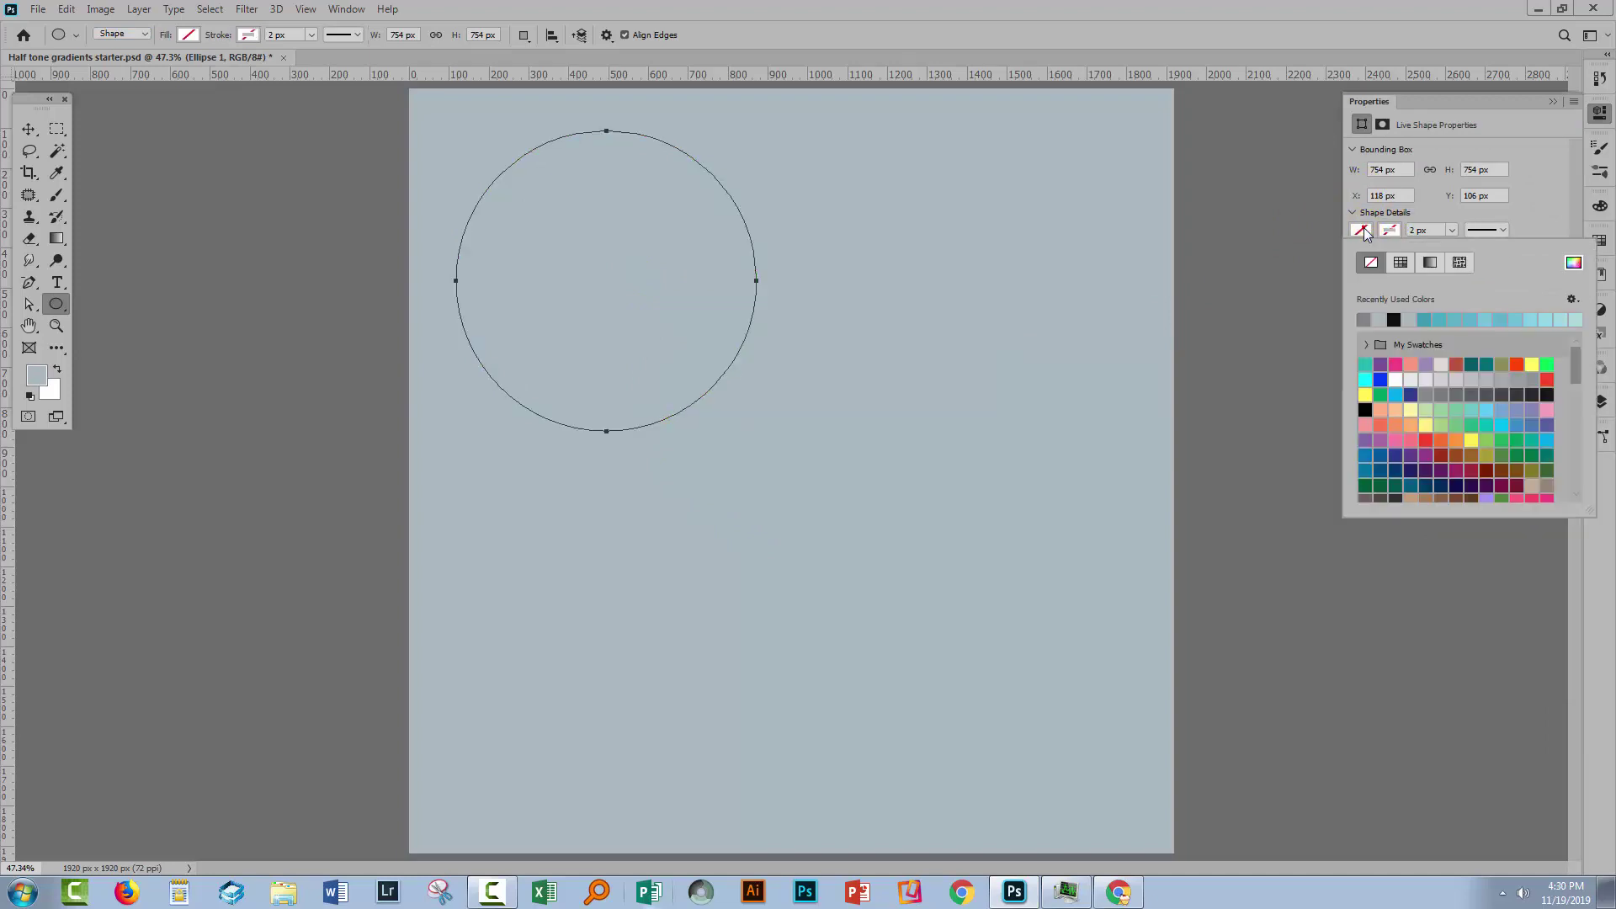
{"action": "left_click", "coordinate": [1429, 262]}
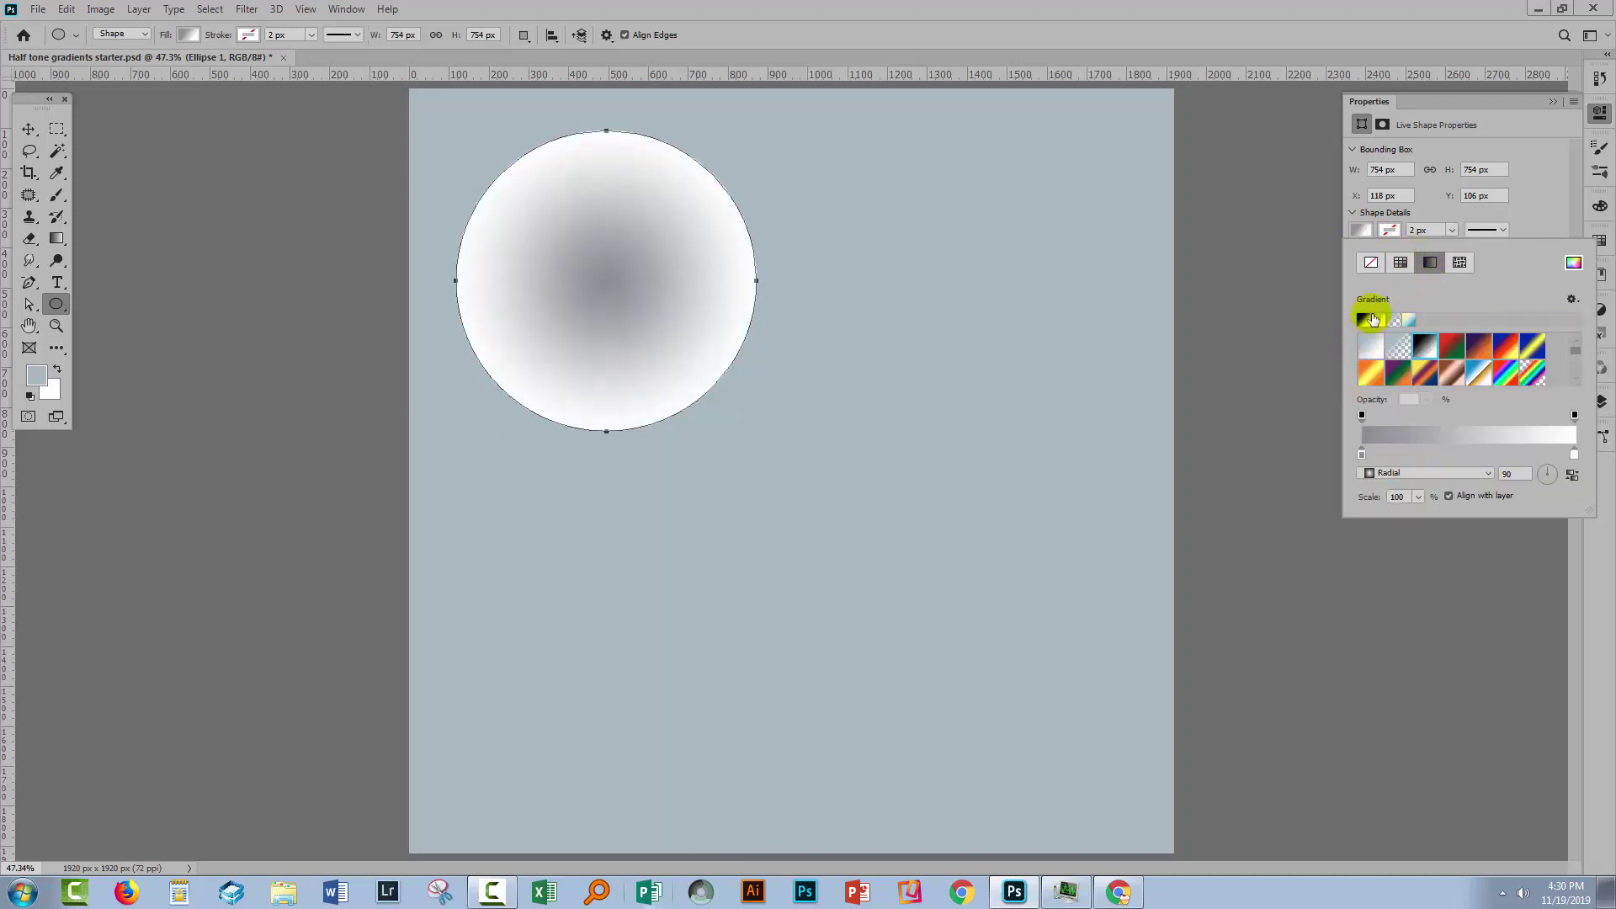
{"action": "left_click", "coordinate": [1364, 319]}
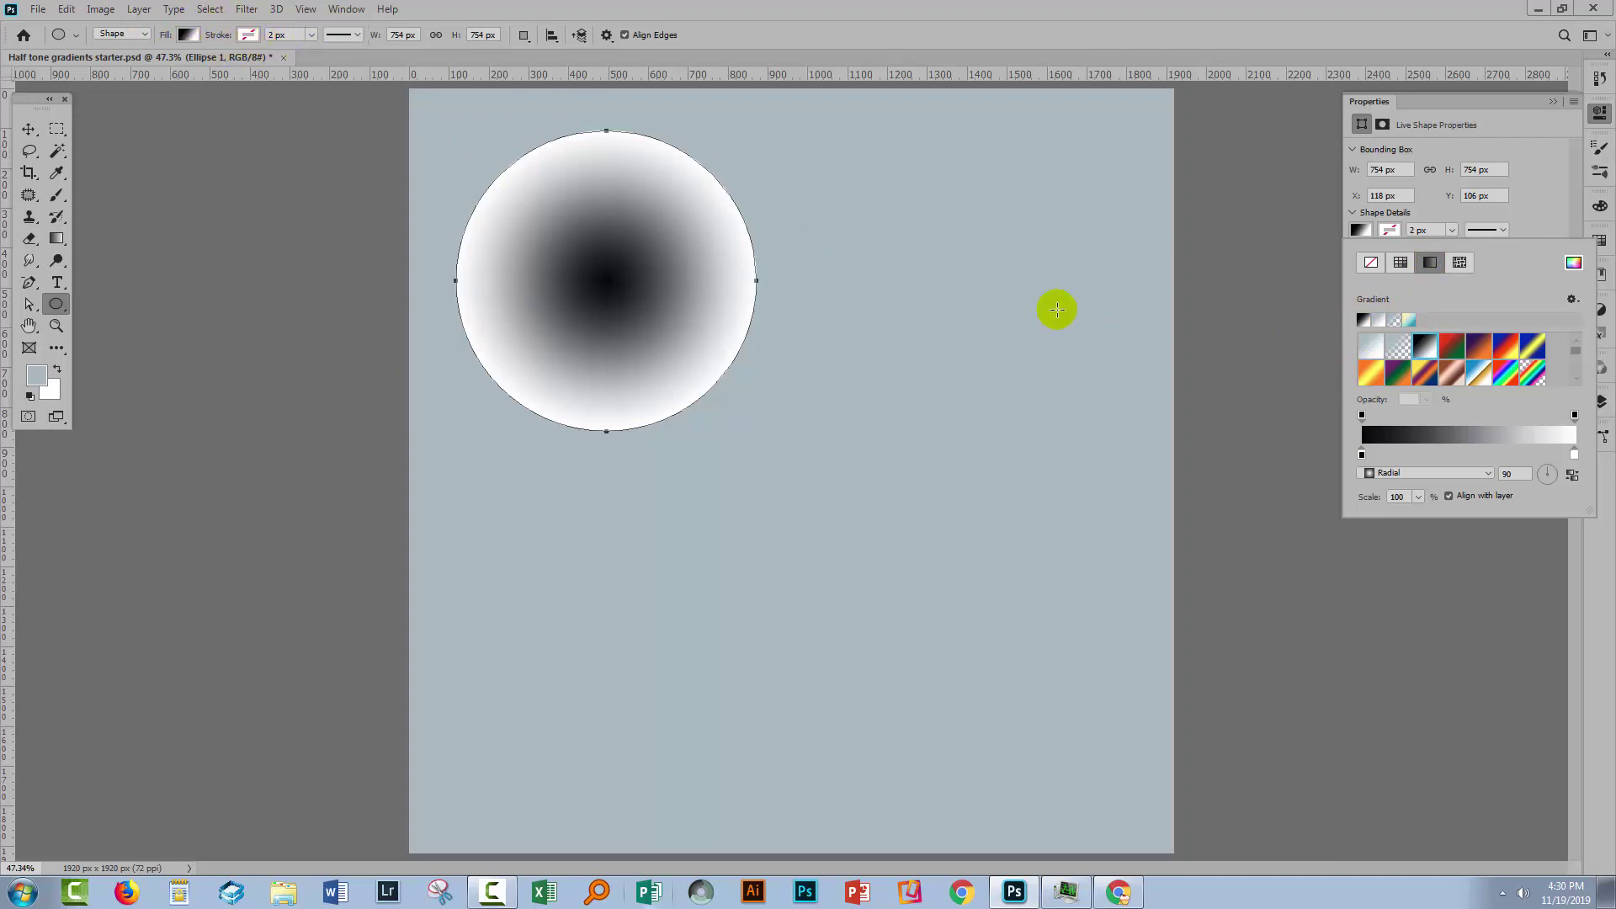
{"action": "left_click", "coordinate": [1419, 474]}
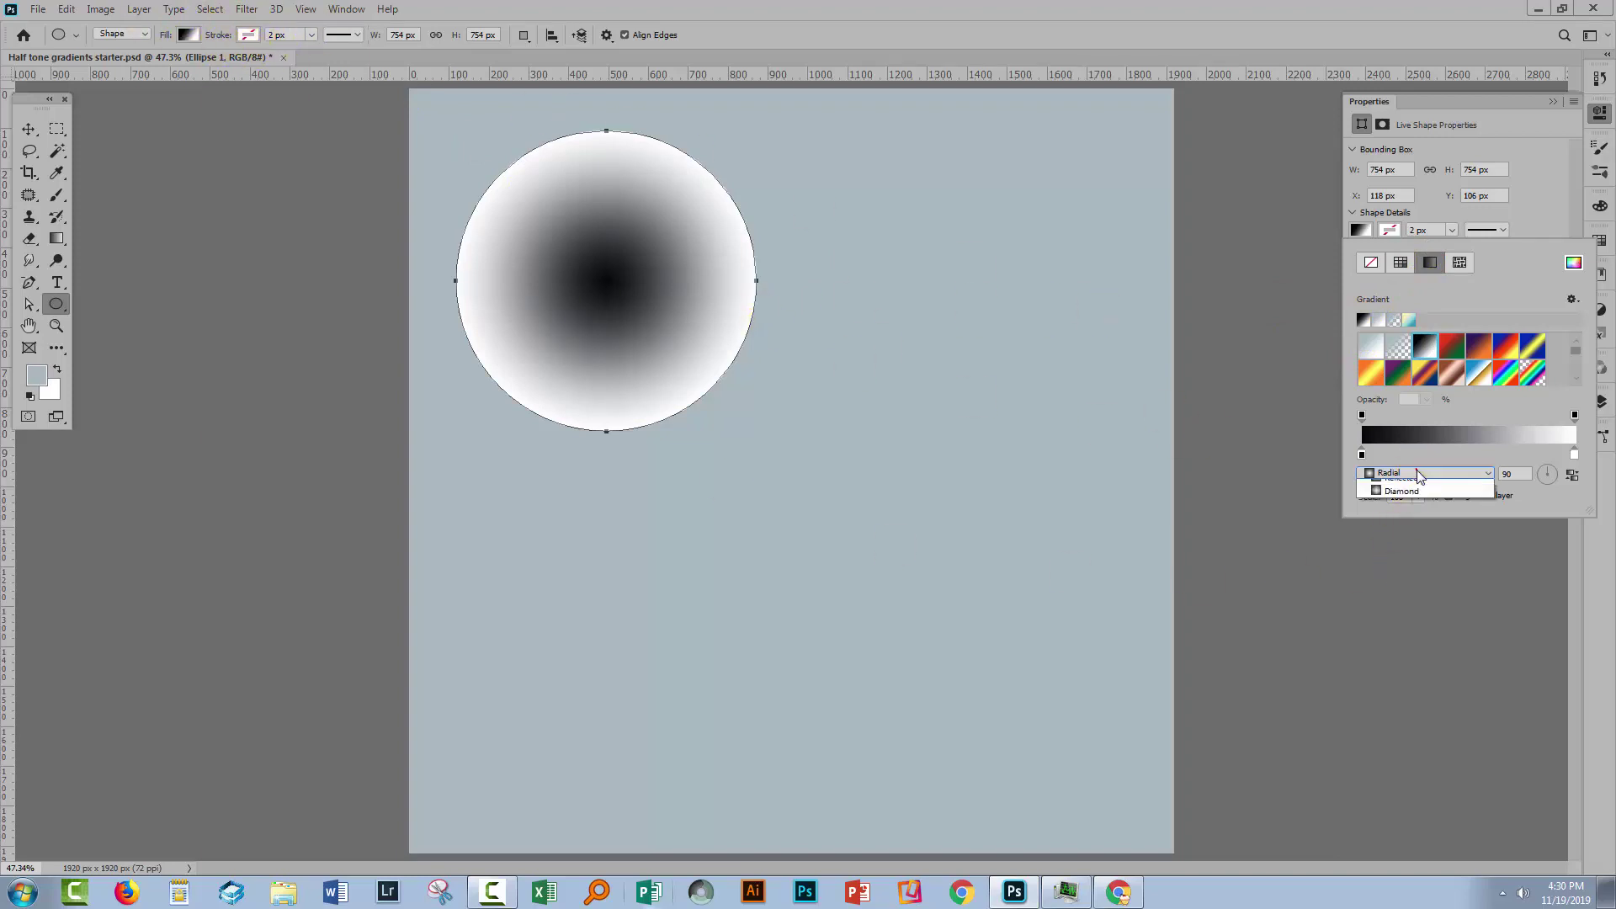
{"action": "left_click", "coordinate": [1407, 501]}
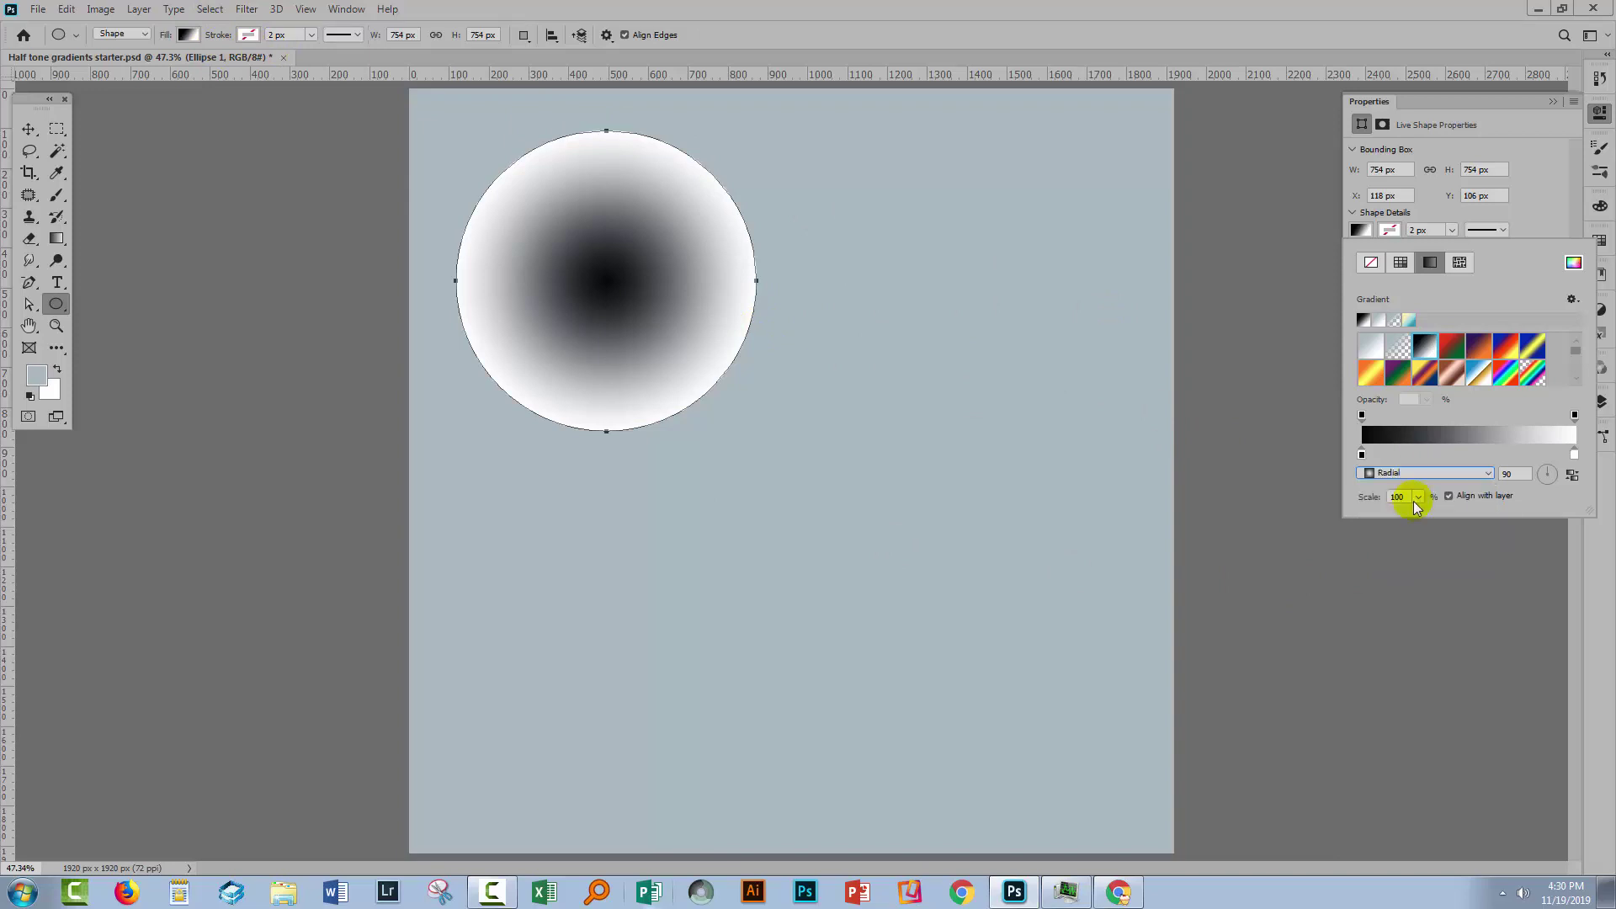
{"action": "left_click", "coordinate": [1573, 478]}
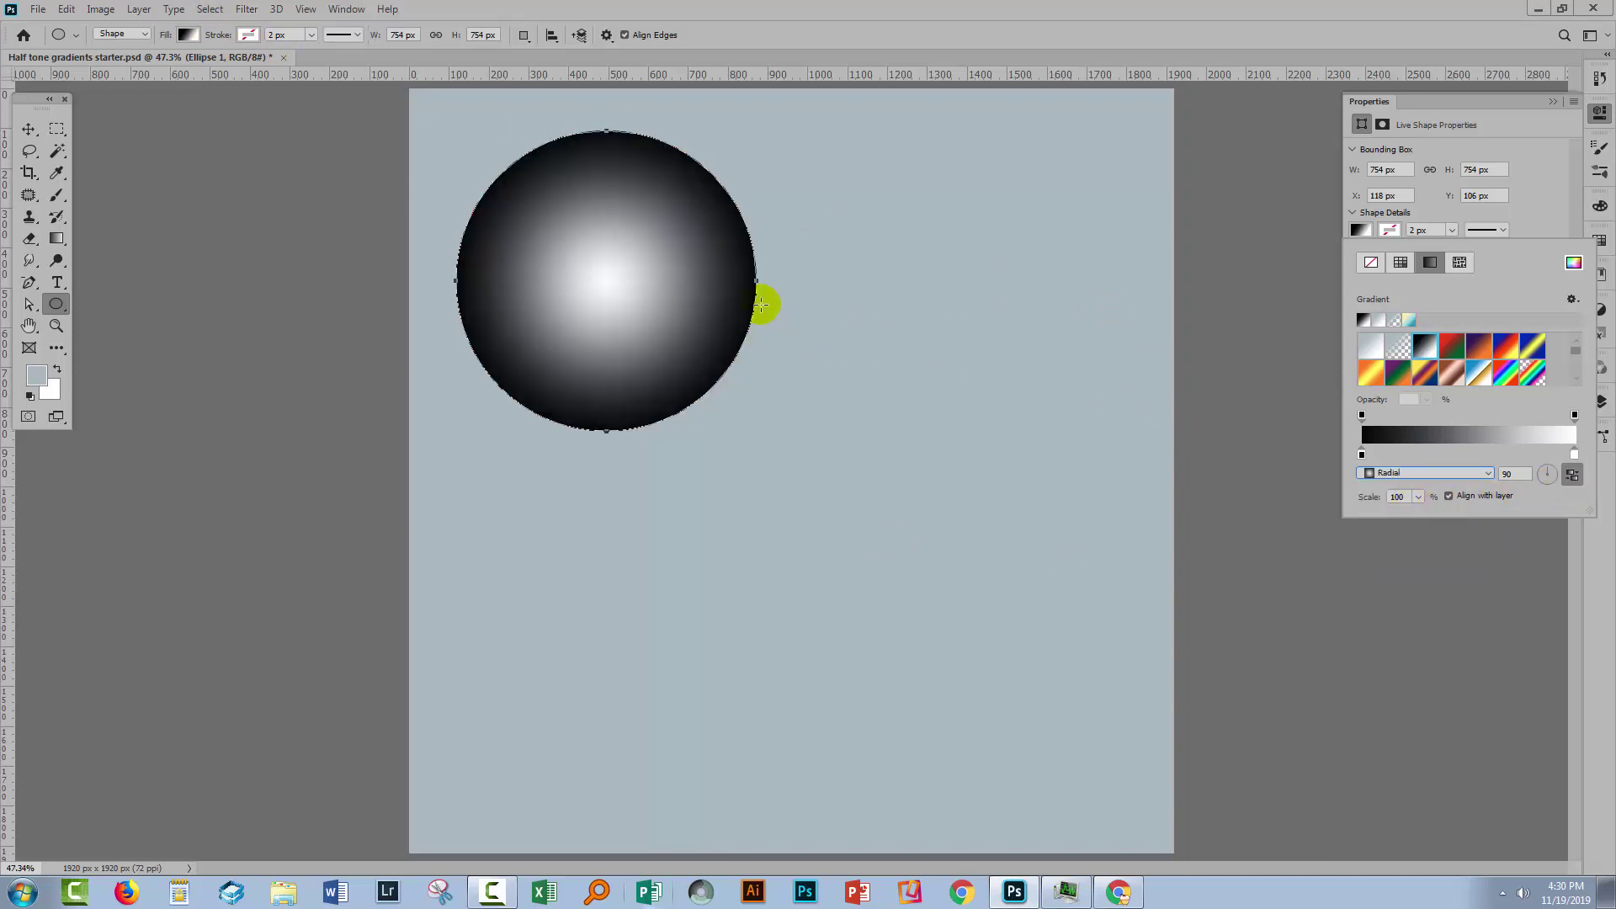
{"action": "left_click", "coordinate": [1574, 477]}
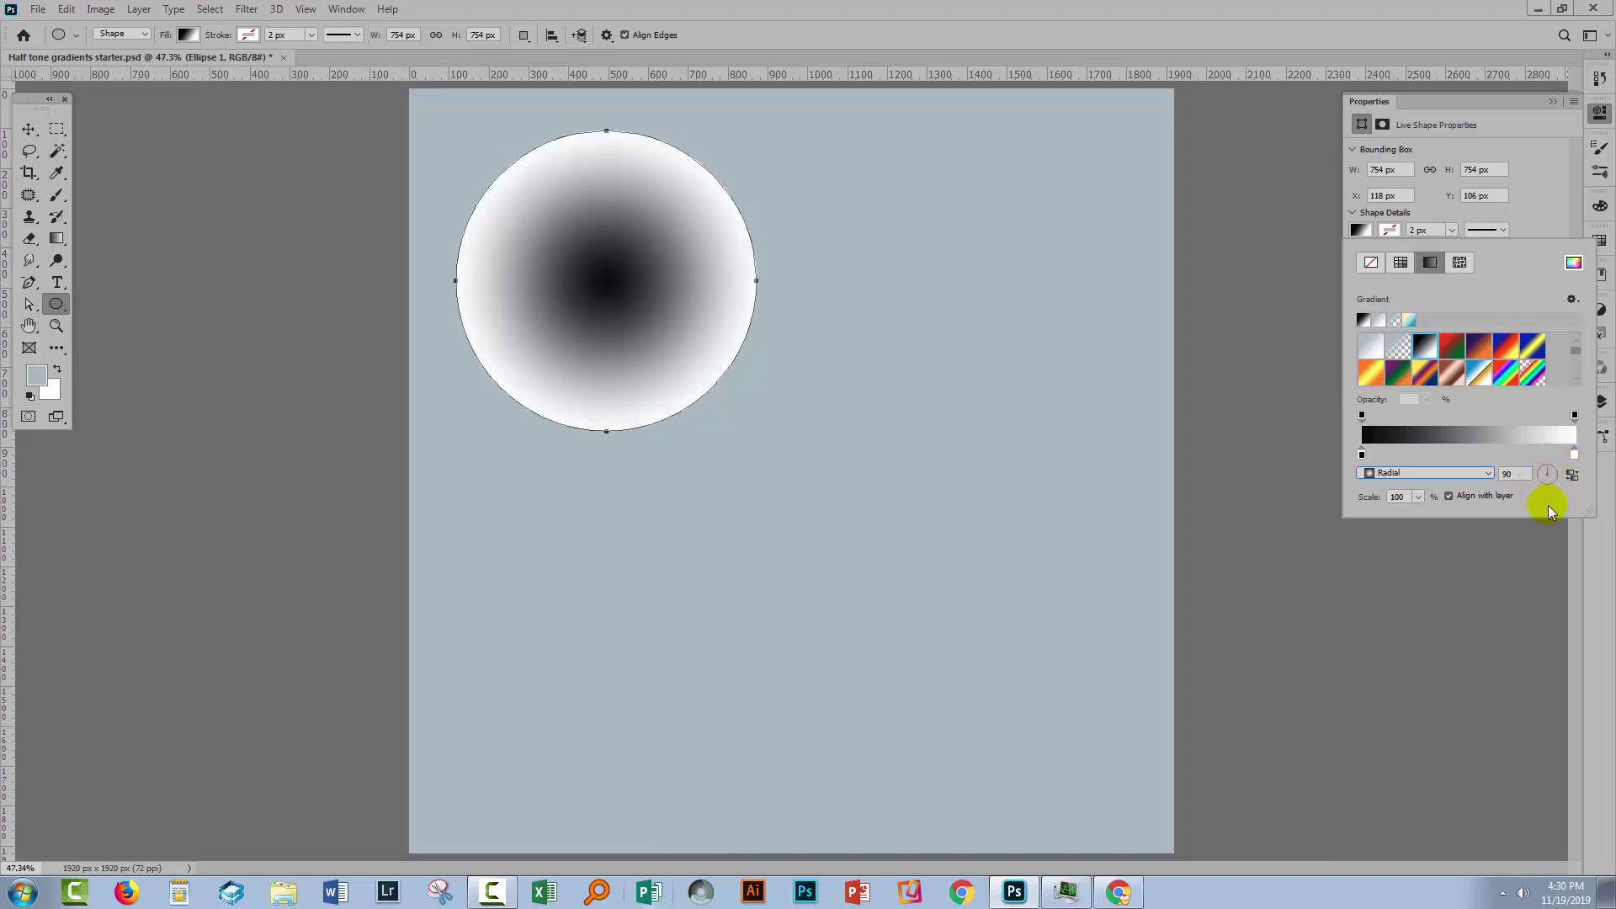
{"action": "left_click", "coordinate": [1604, 545]}
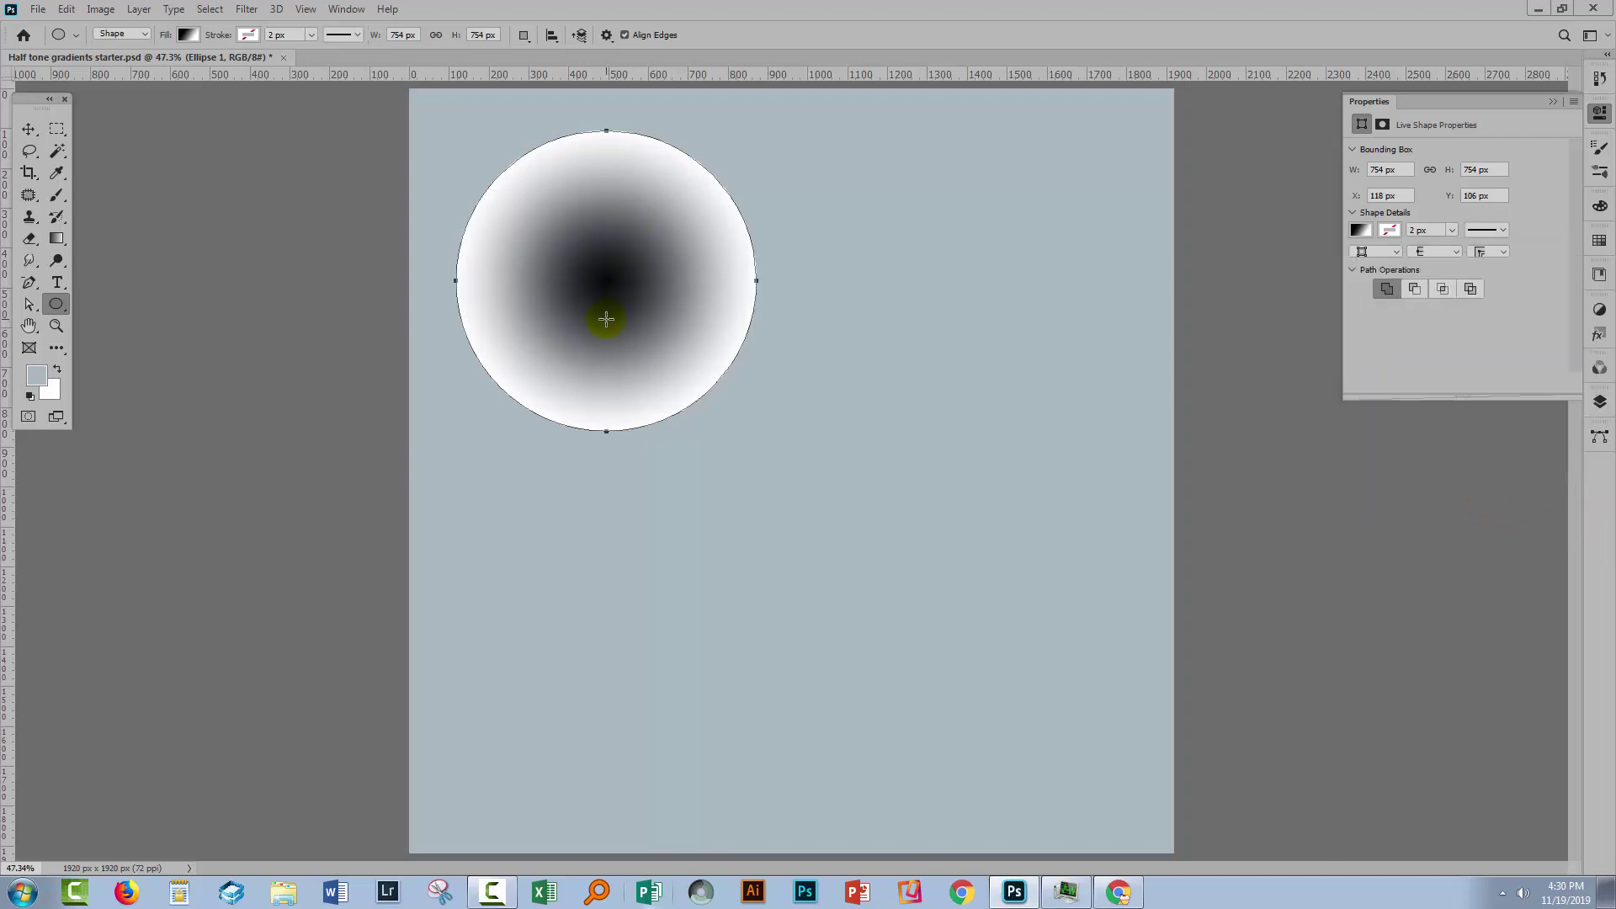
- Convert Ellipse 1 to a smart object and reach Filter > Pixelate > Color Halftone
{"action": "left_click", "coordinate": [243, 12]}
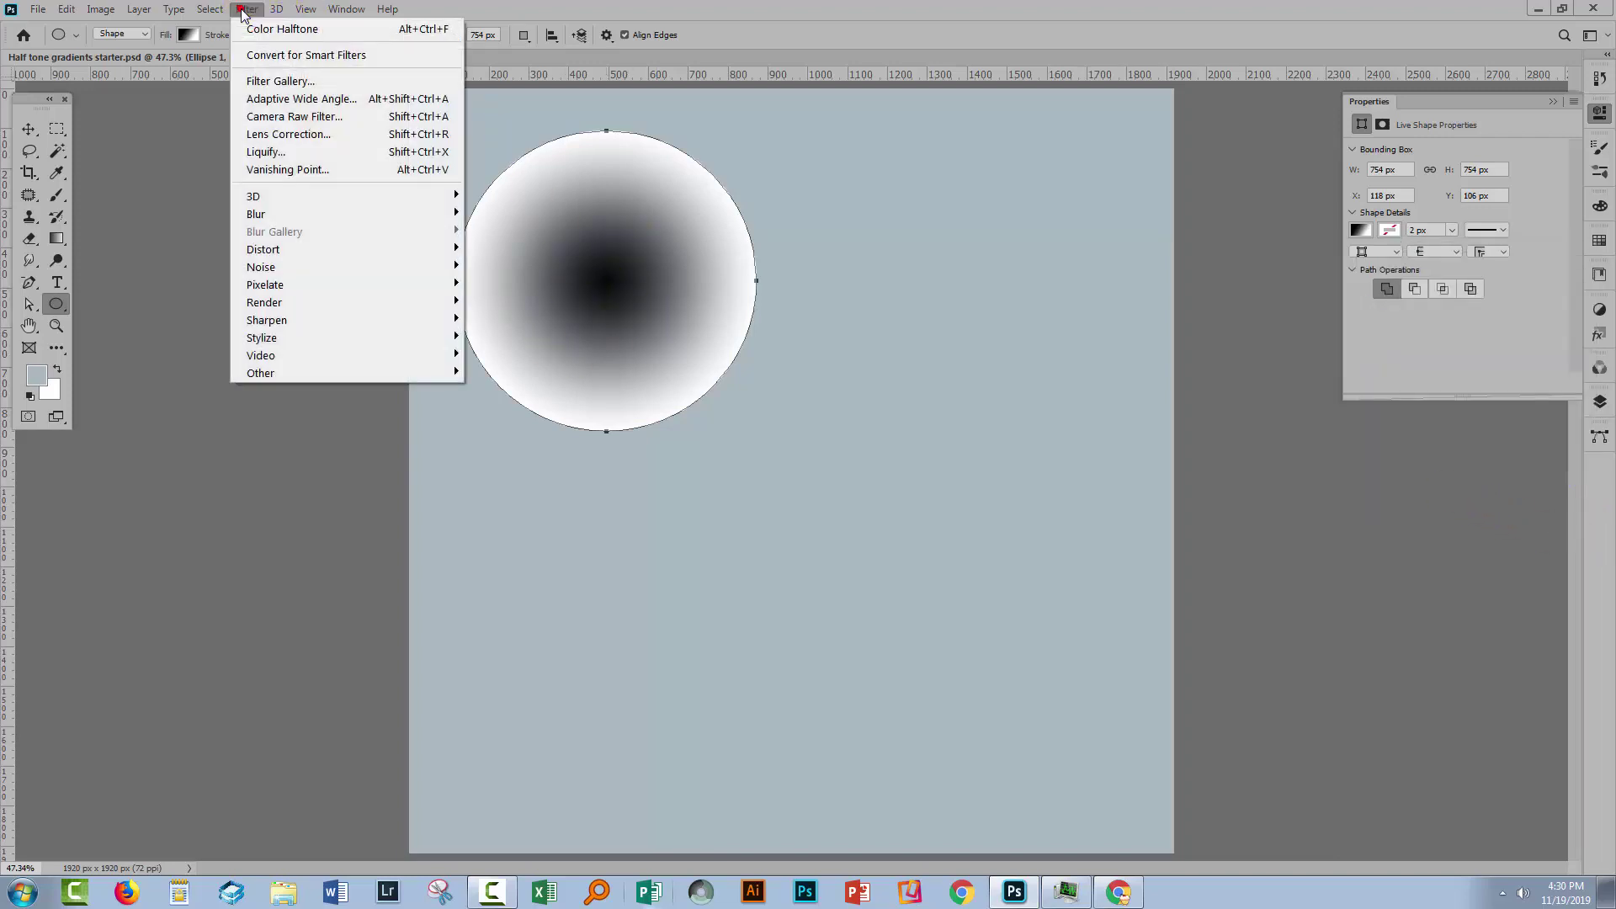
{"action": "left_click", "coordinate": [306, 57]}
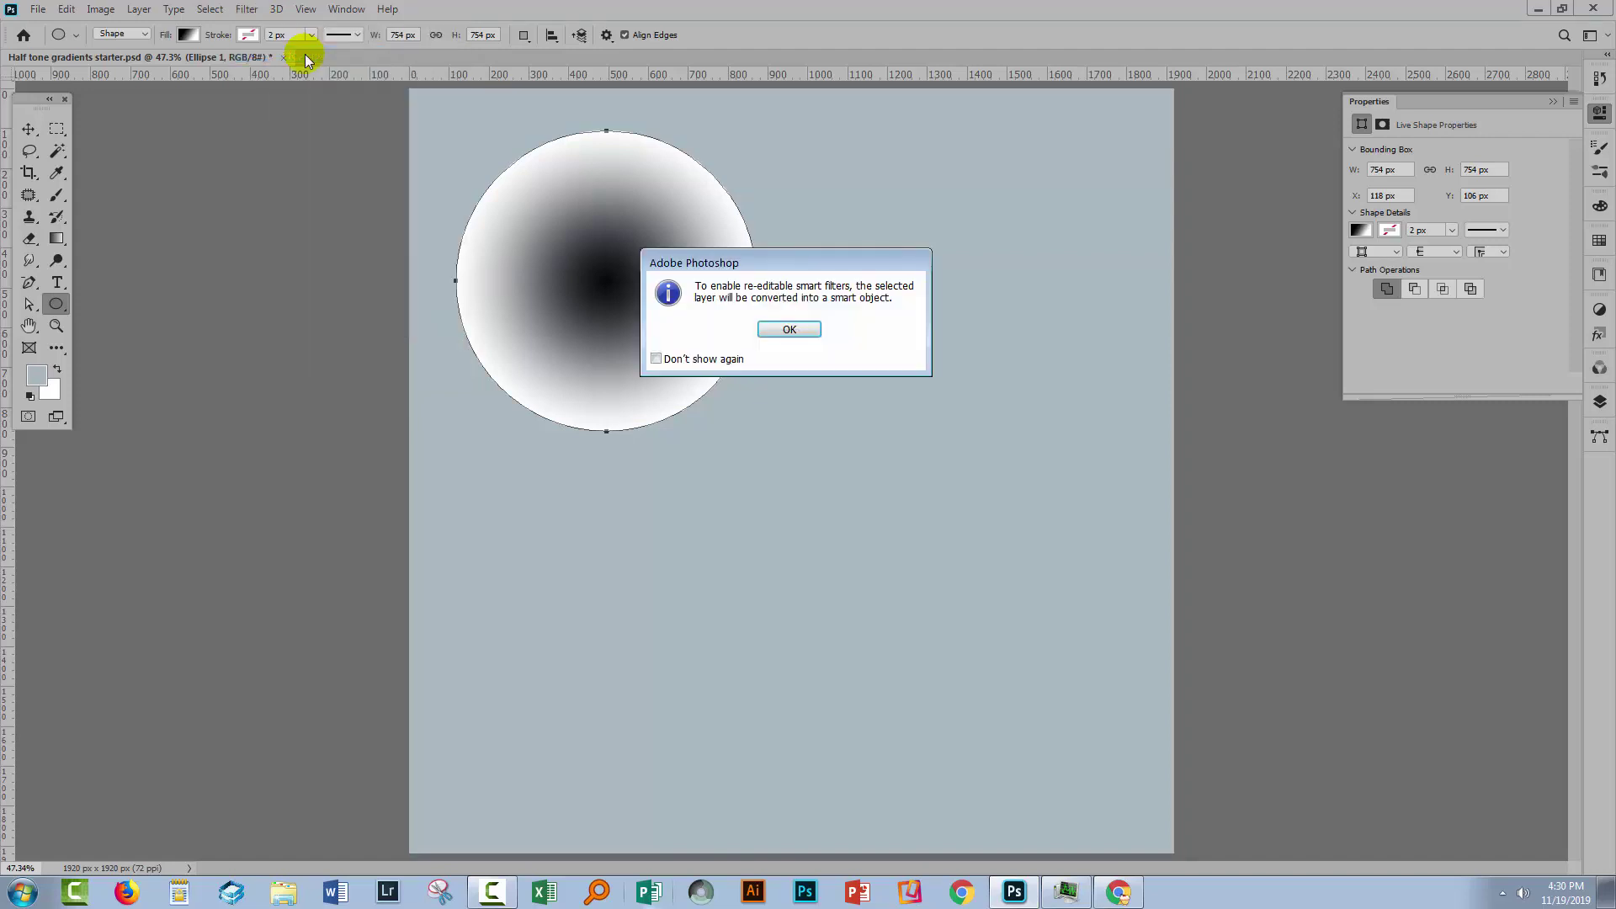
{"action": "left_click", "coordinate": [760, 331]}
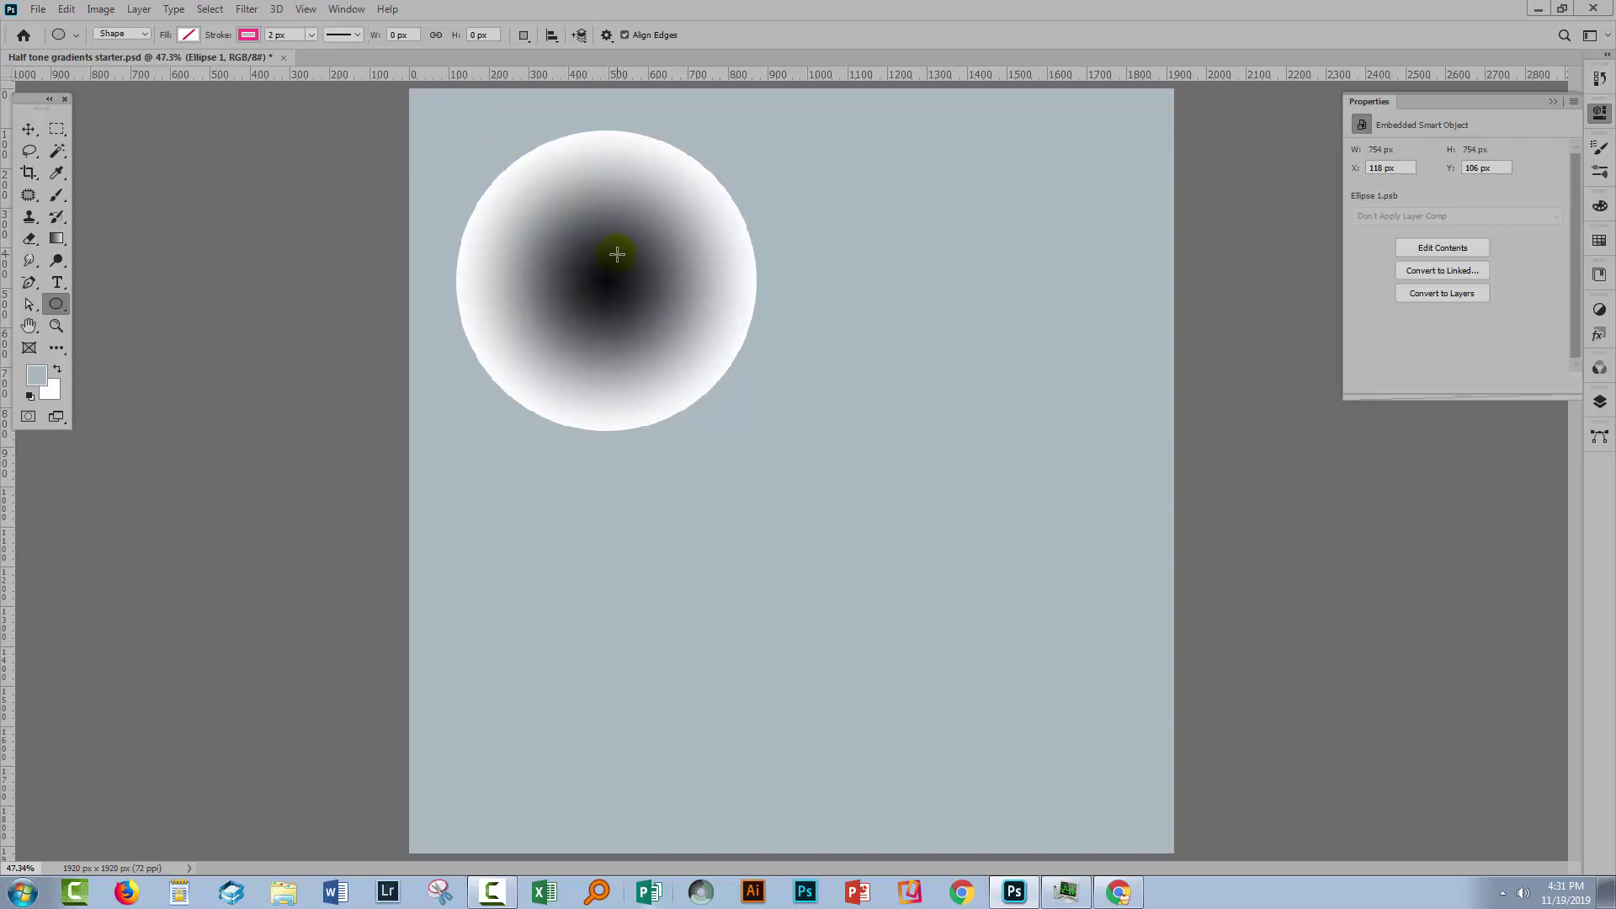
{"action": "left_click", "coordinate": [247, 9]}
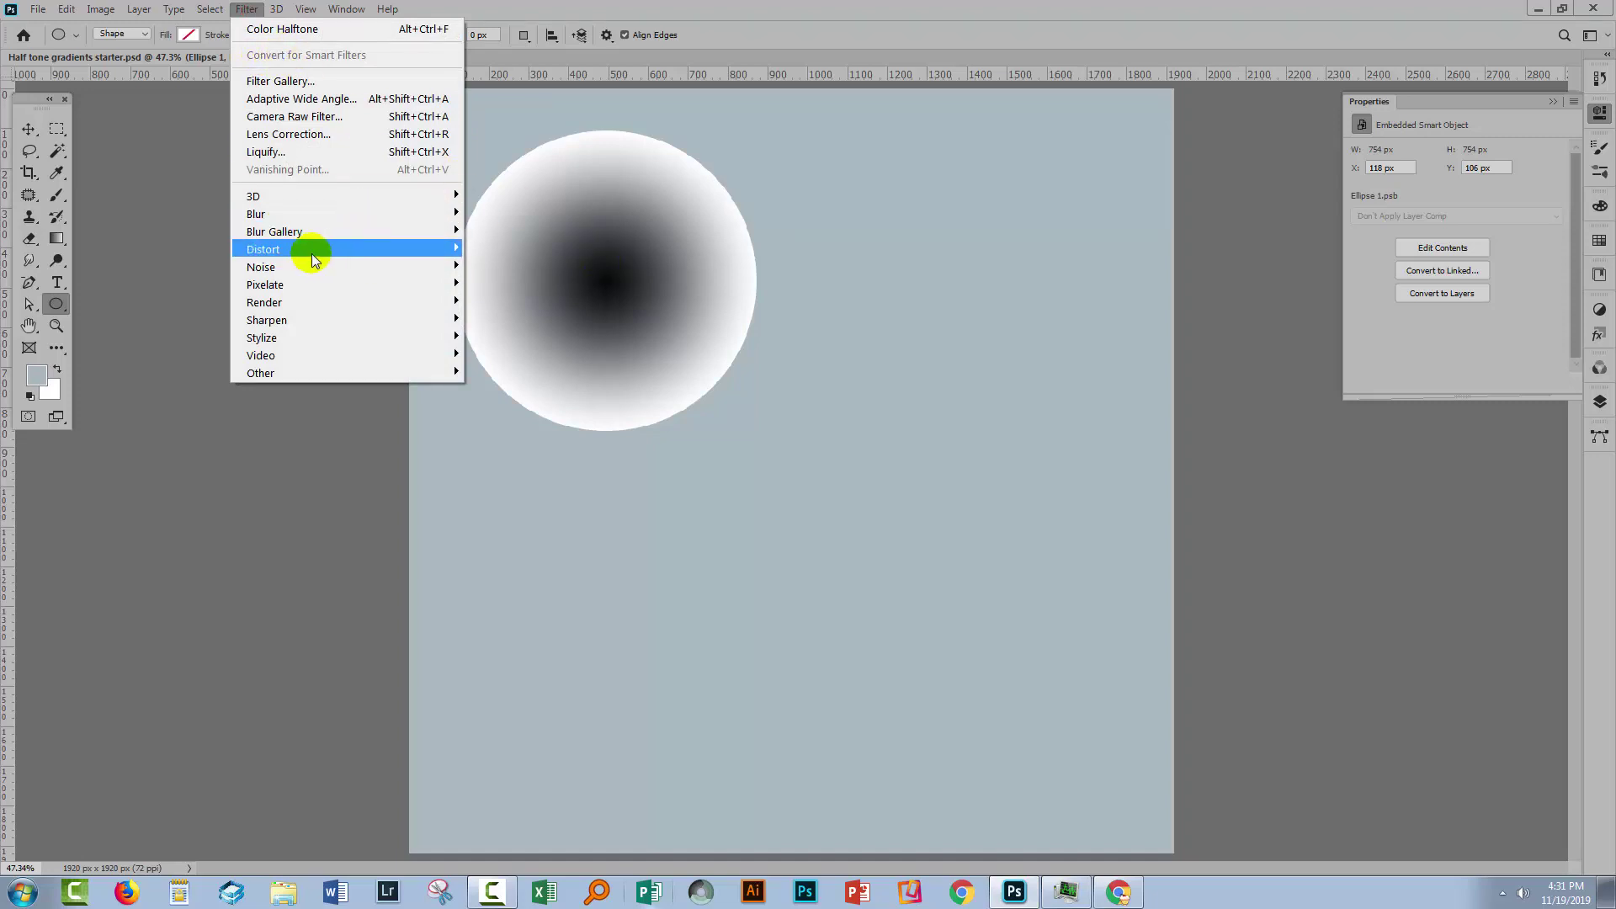
{"action": "mouse_move", "coordinate": [280, 294]}
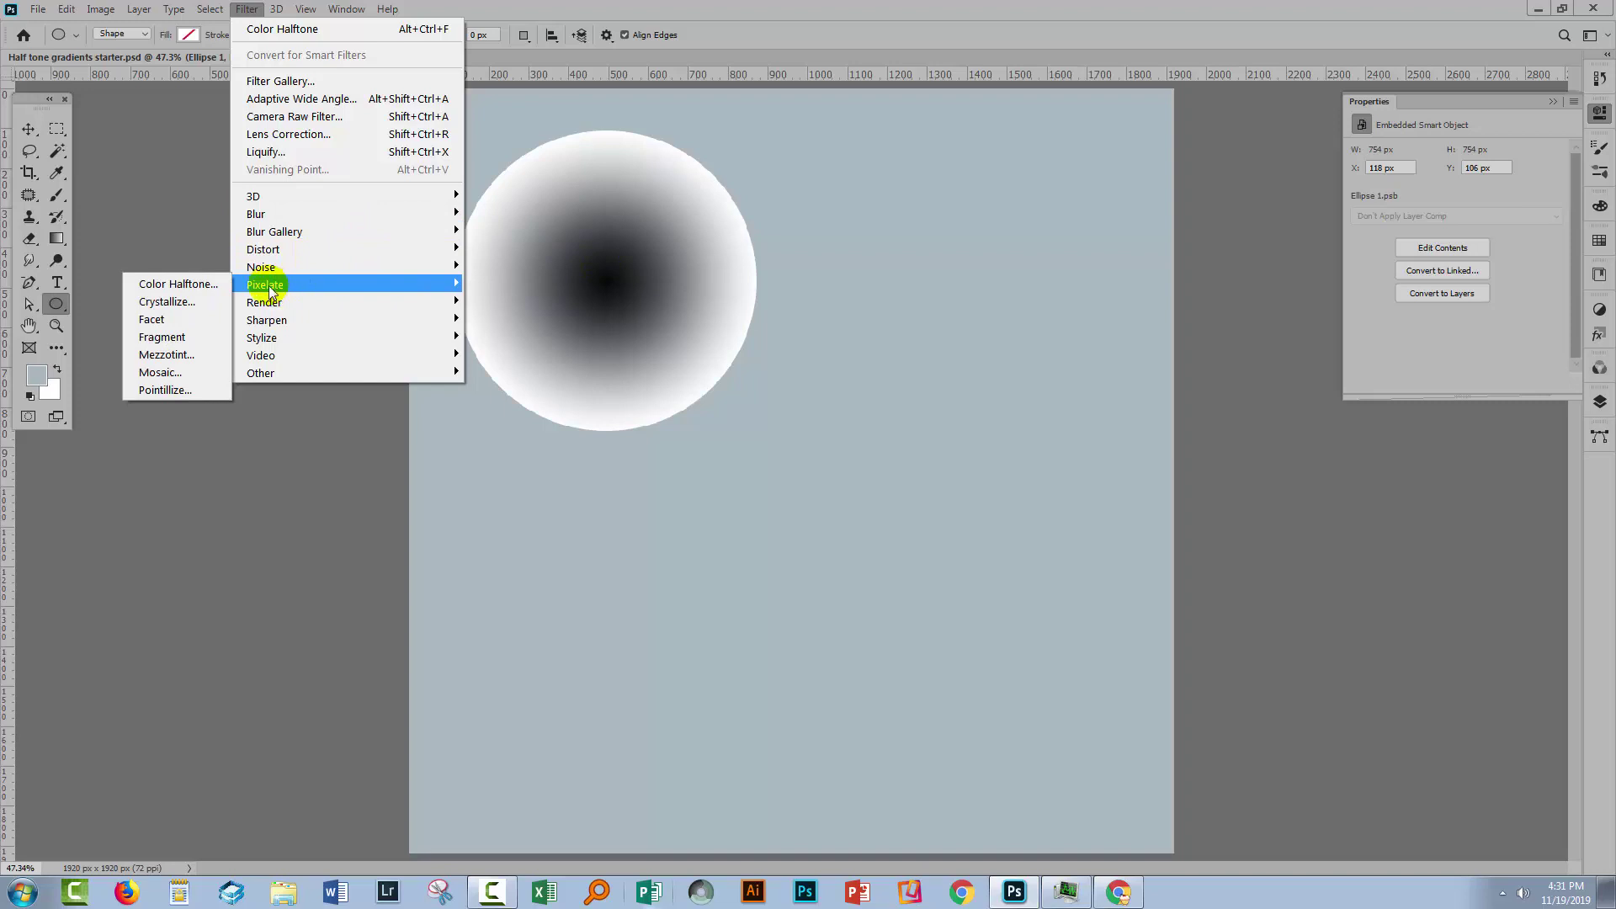
- Apply Color Halftone to Ellipse 1, adjusting the Channel 1 angle, then zoom in to inspect the dots
{"action": "left_click", "coordinate": [200, 283]}
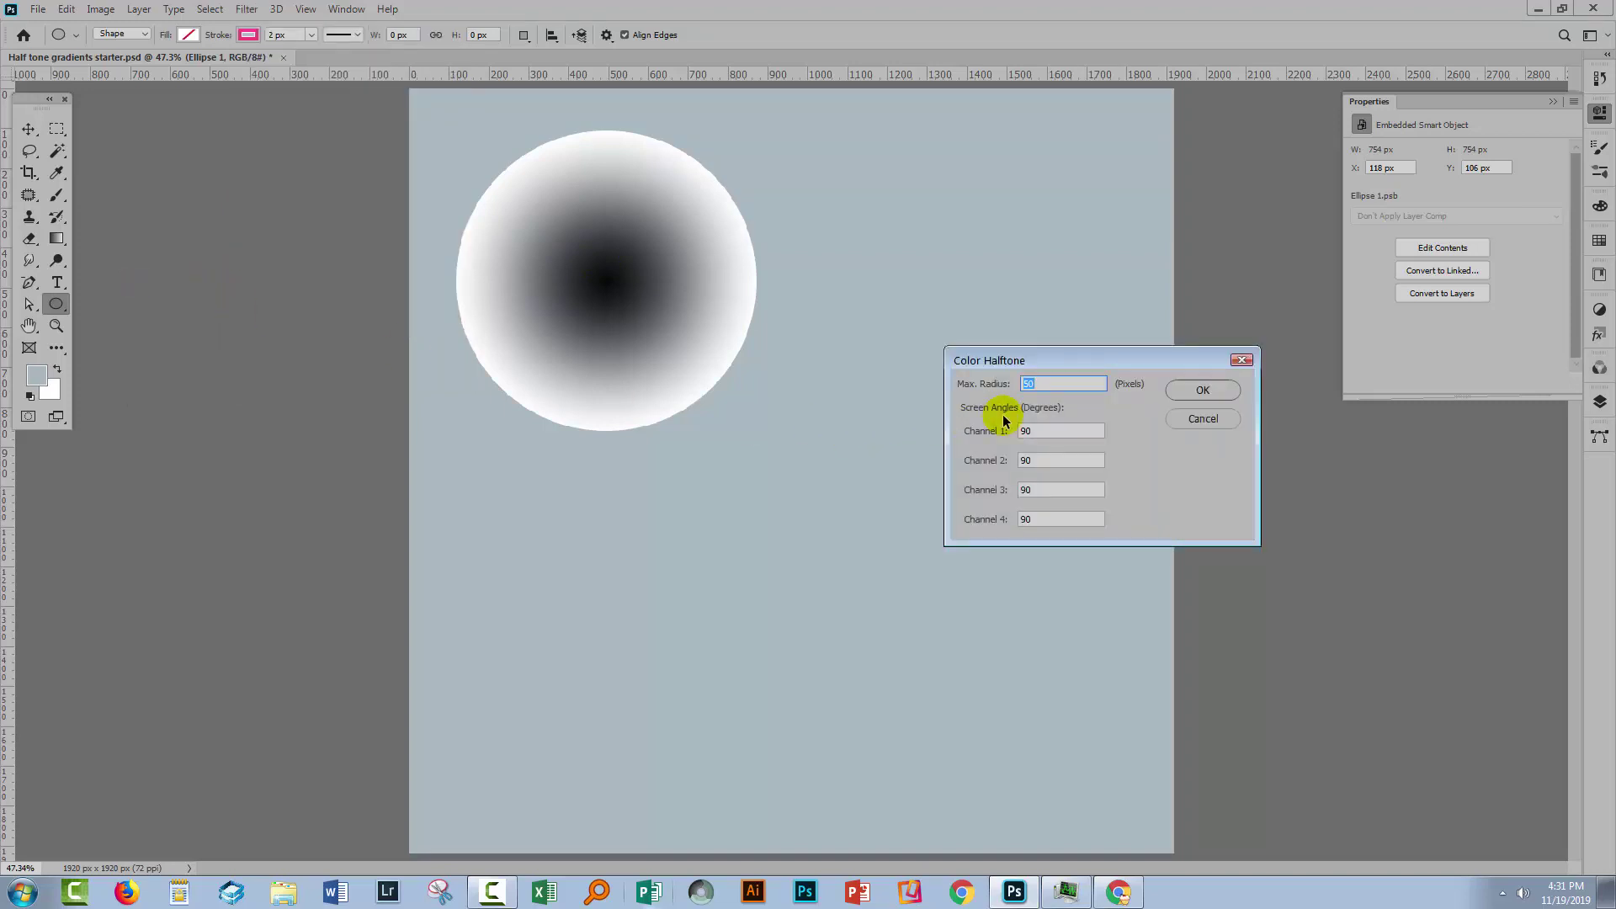
{"action": "left_click_drag", "start_coordinate": [1047, 362], "coordinate": [889, 256]}
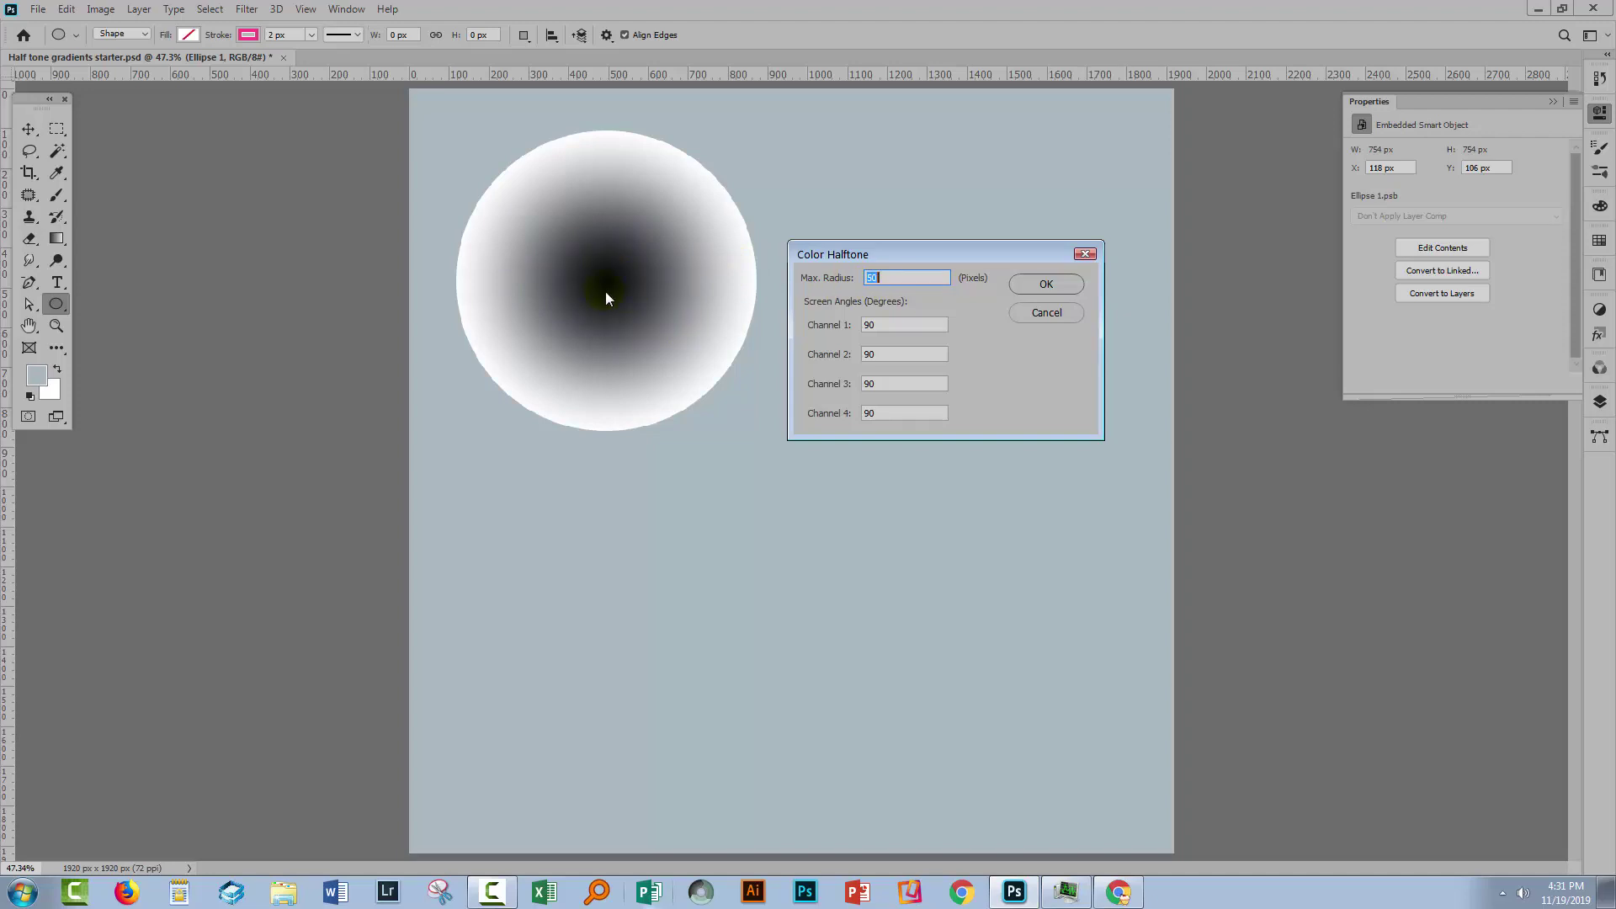
{"action": "left_click", "coordinate": [884, 324]}
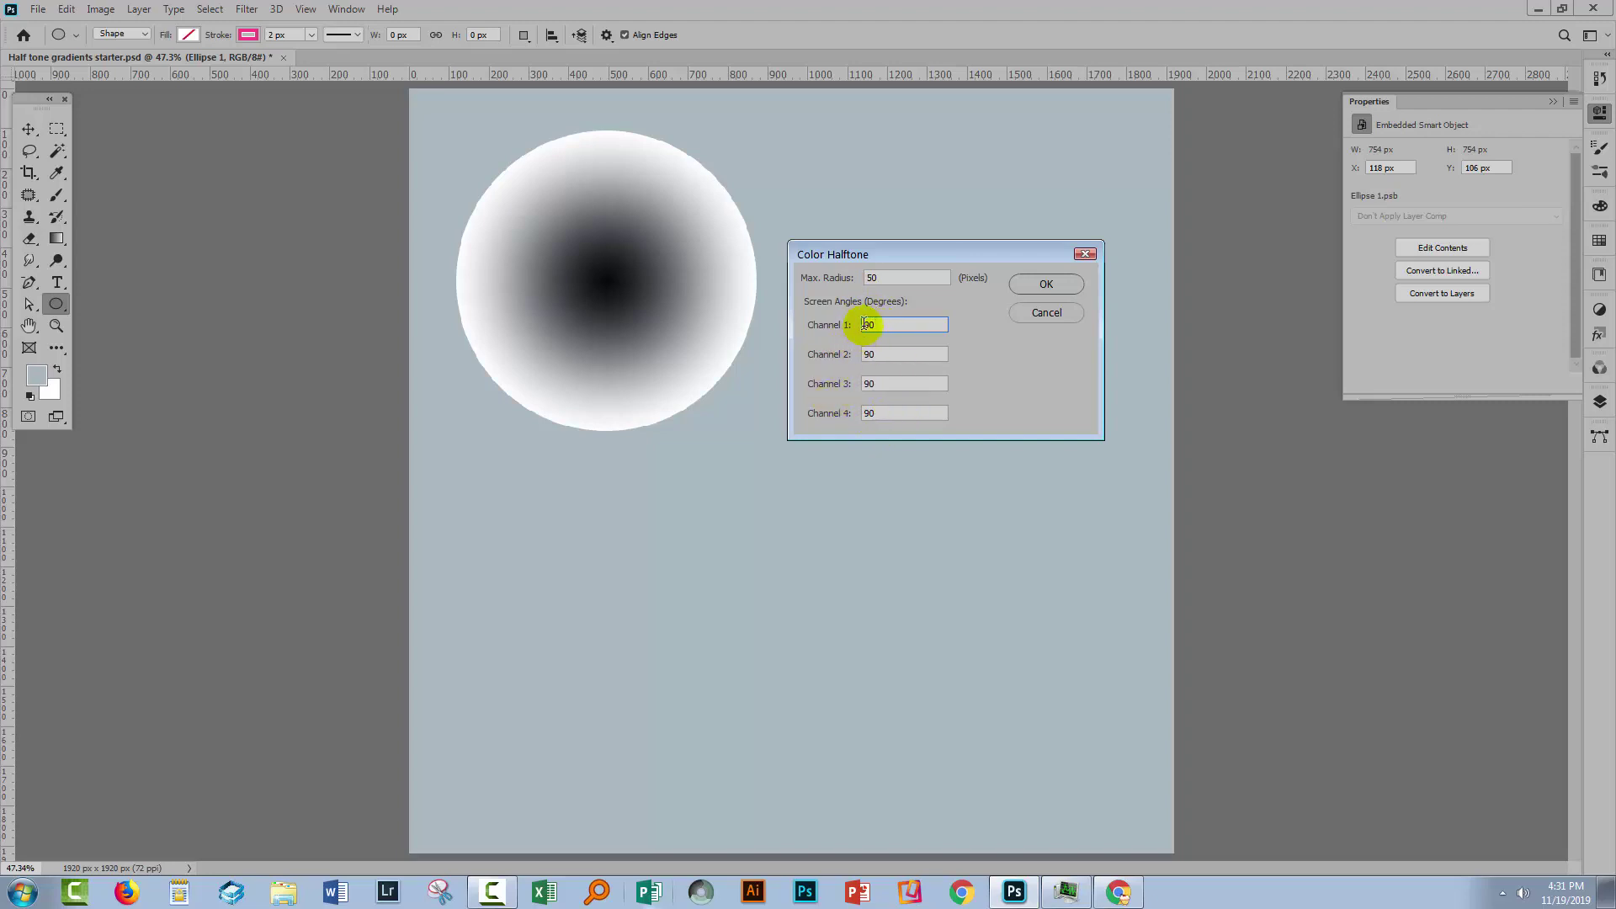
{"action": "left_click", "coordinate": [1047, 284]}
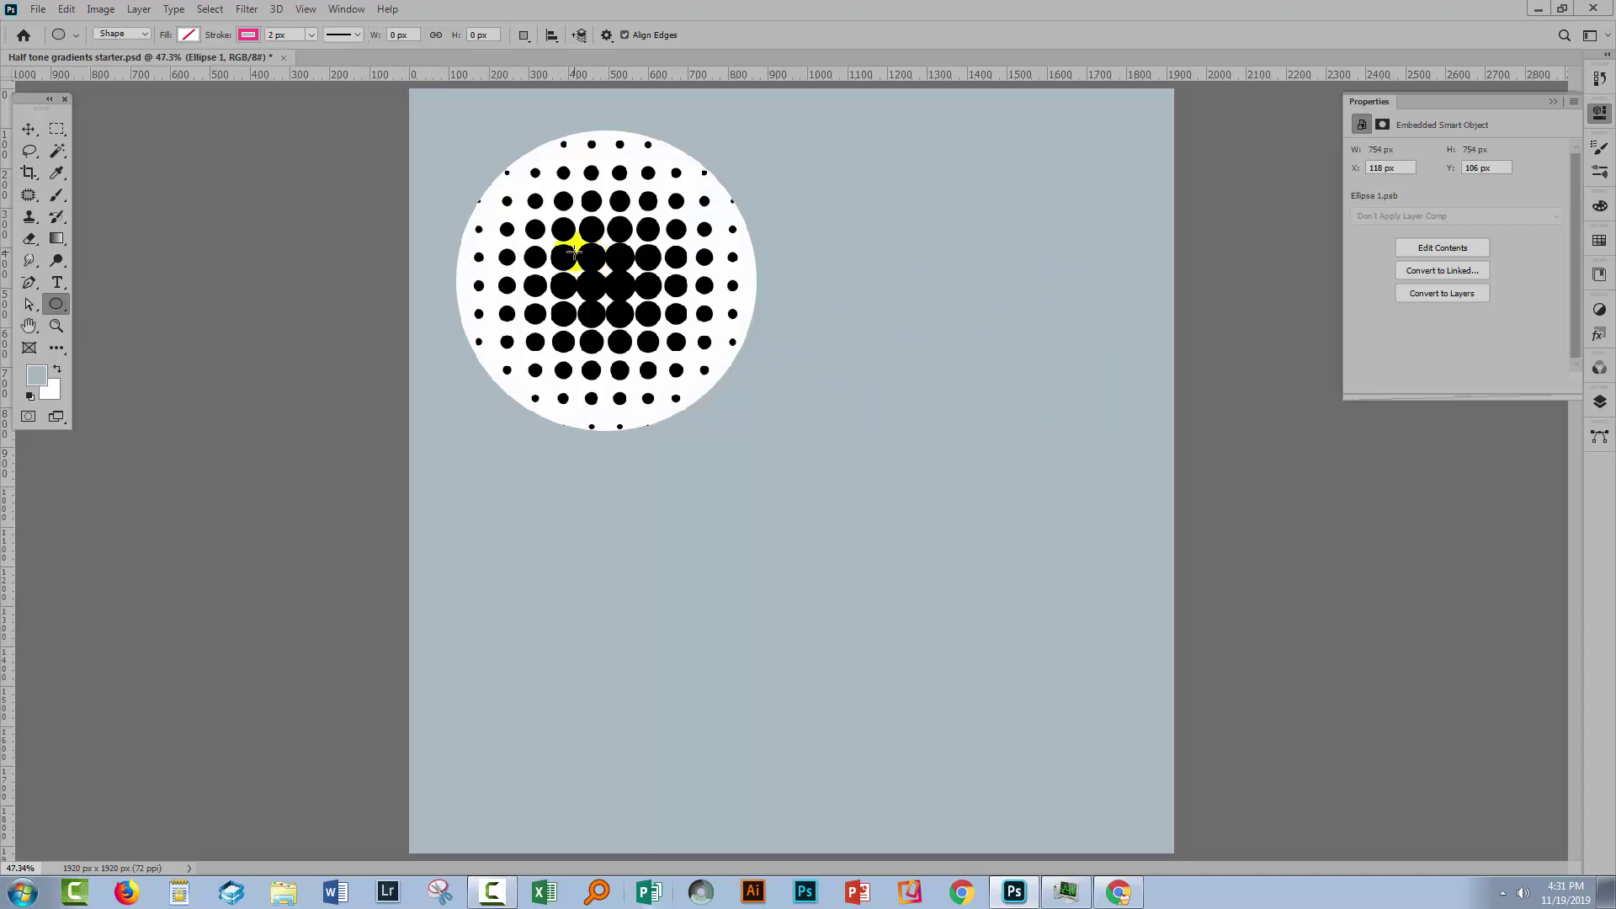
{"action": "key", "text": "z"}
{"action": "left_click_drag", "start_coordinate": [475, 155], "coordinate": [758, 419]}
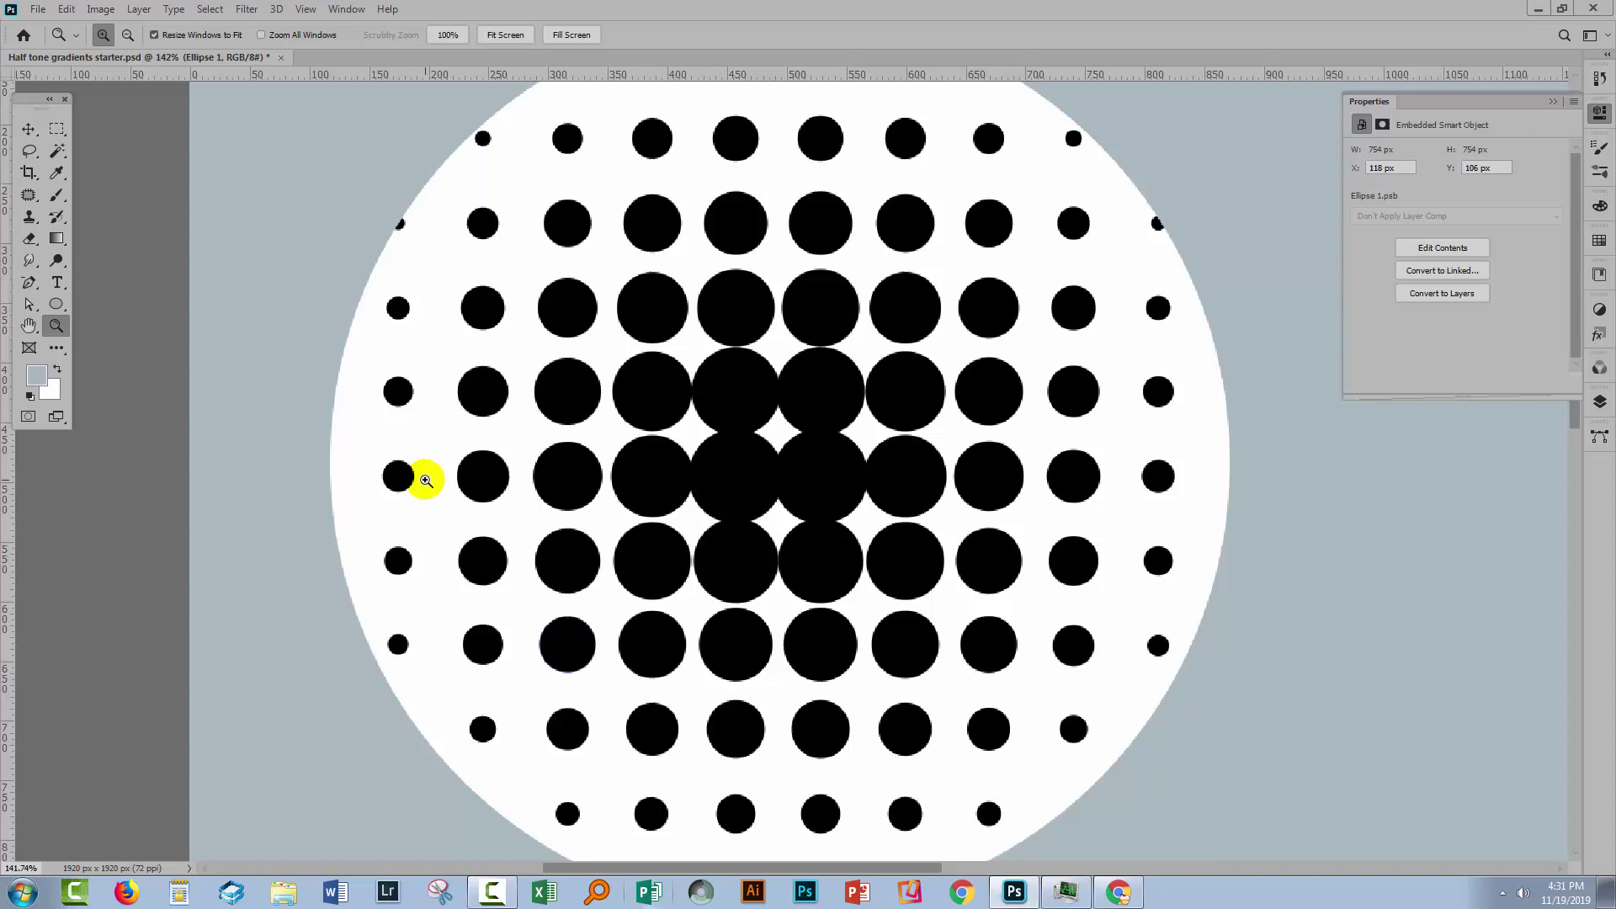
{"action": "key", "text": "ctrl+0"}
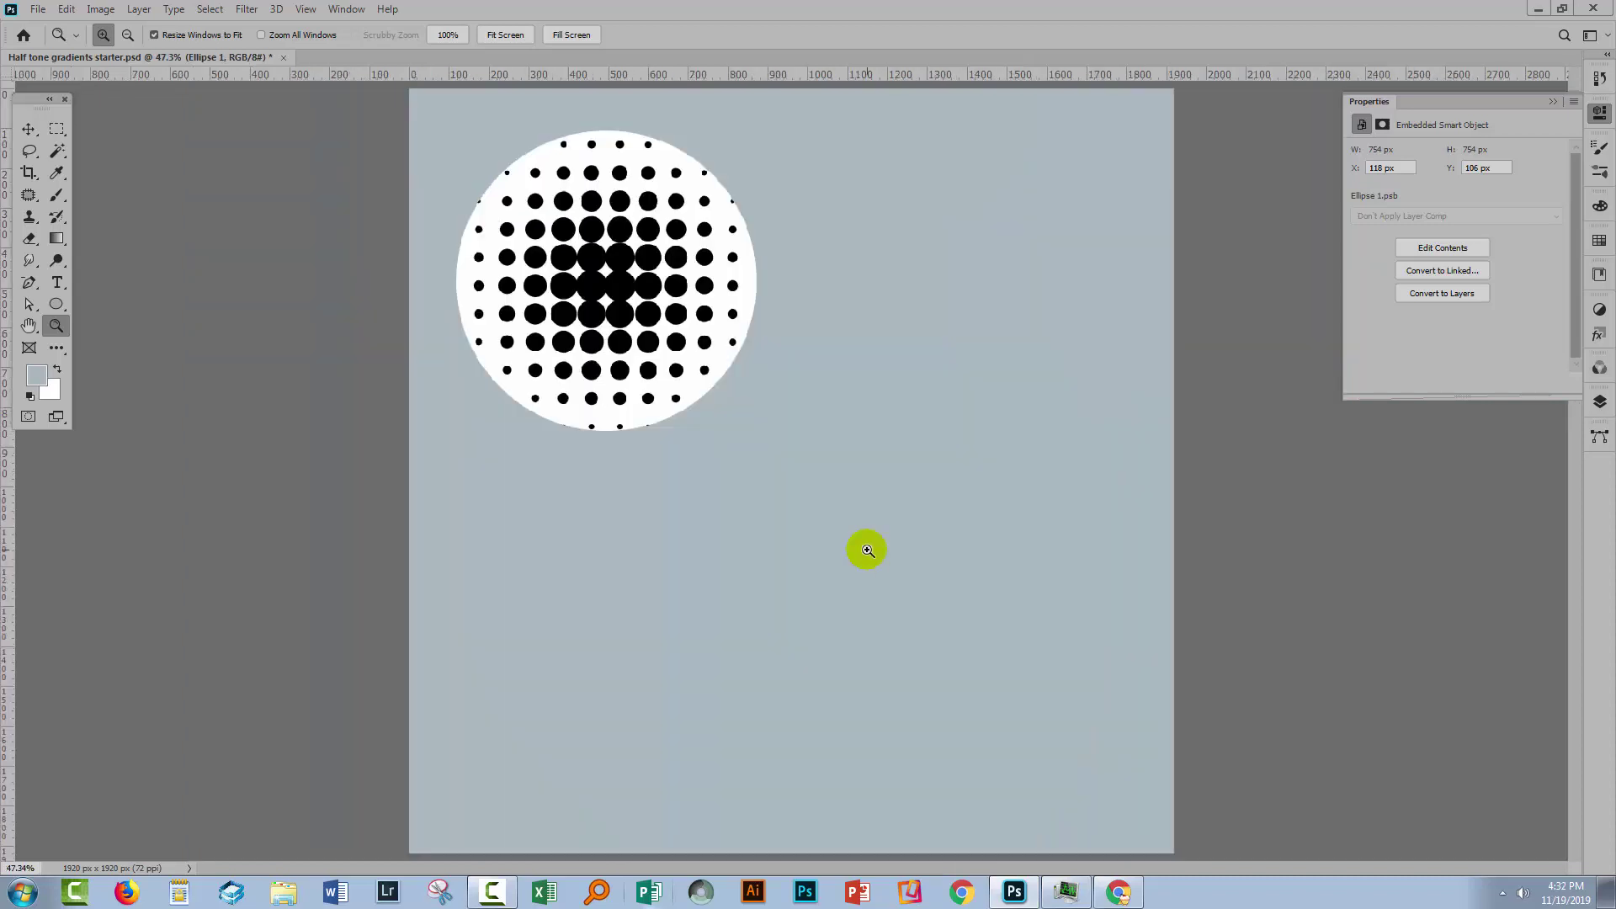
- Draw a larger second circle to the right with no outline
{"action": "left_click", "coordinate": [55, 305]}
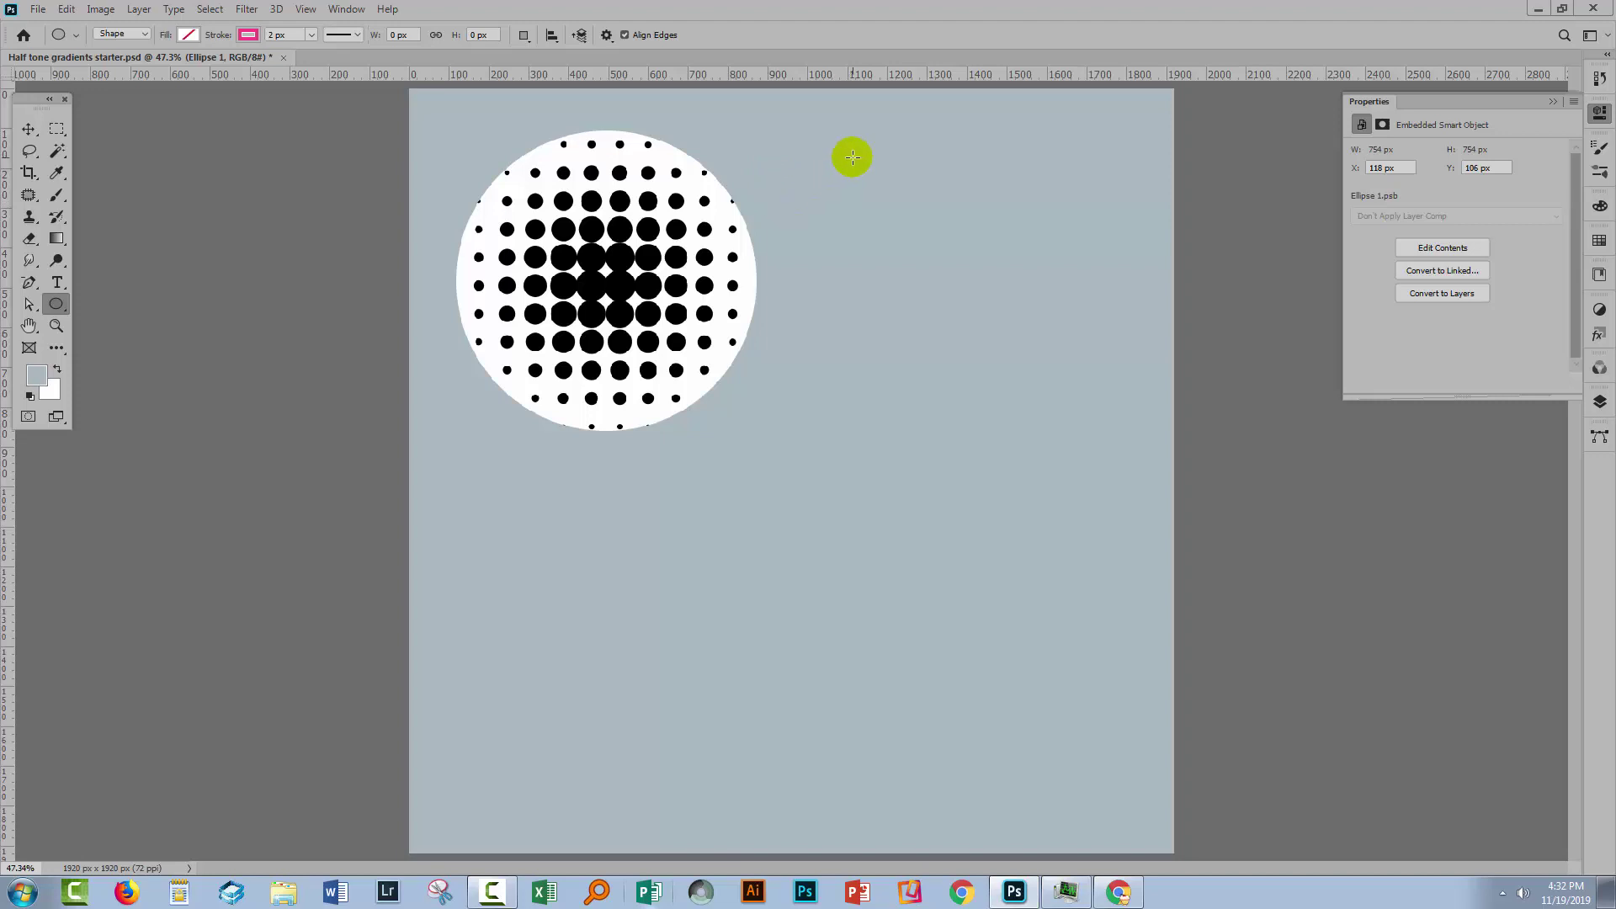
{"action": "left_click_drag", "start_coordinate": [853, 152], "coordinate": [1138, 597]}
{"action": "left_click", "coordinate": [1394, 231]}
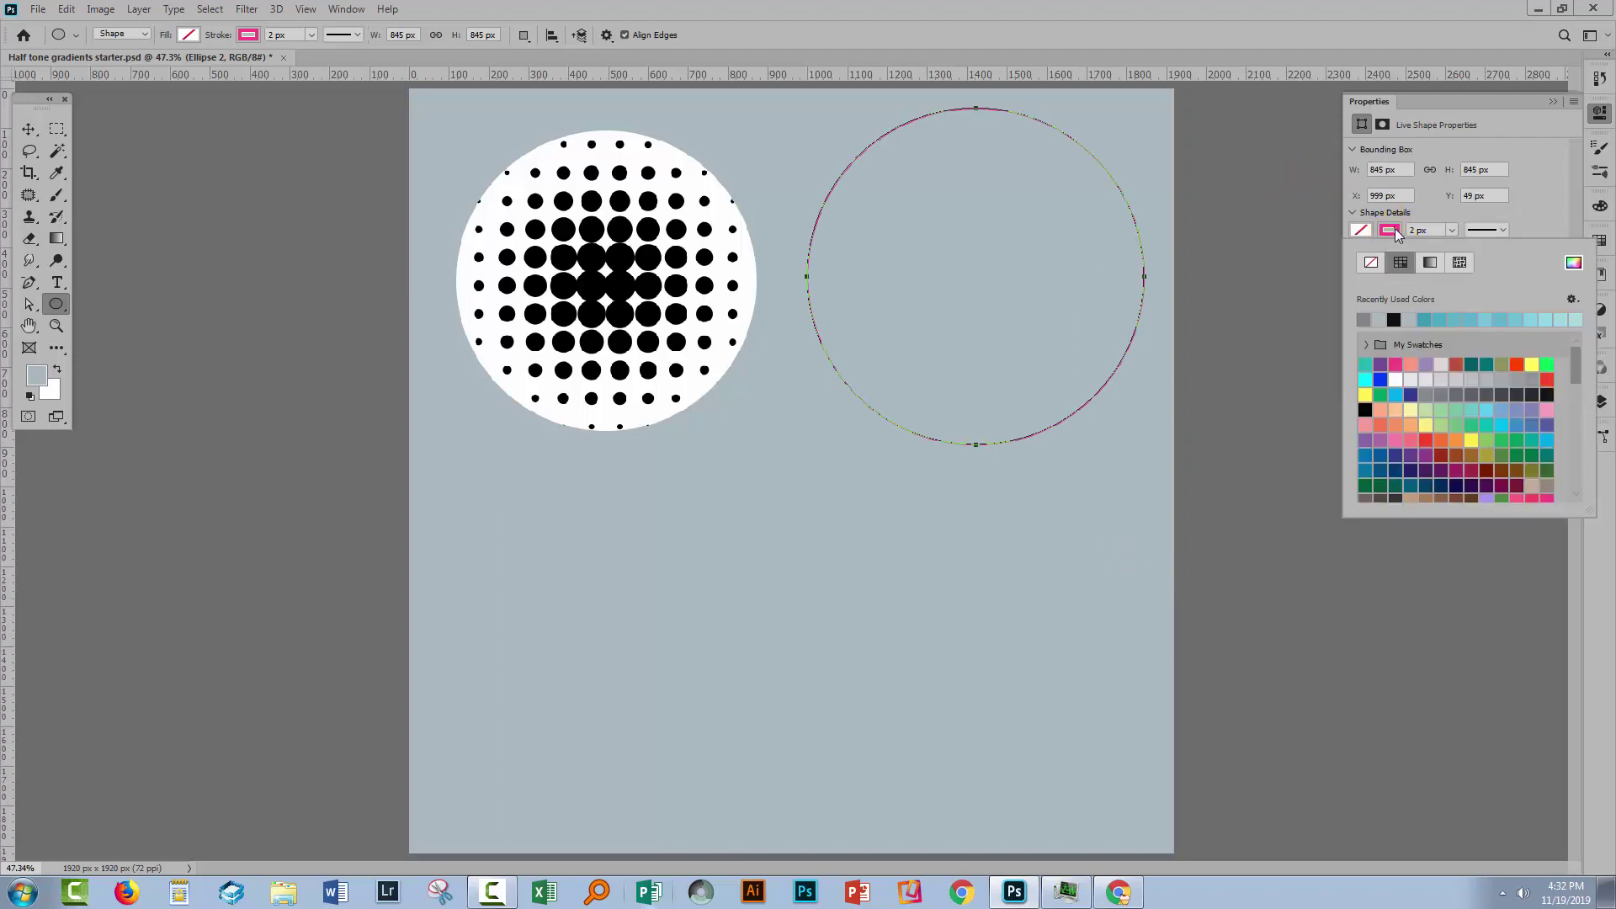
{"action": "left_click", "coordinate": [1373, 264]}
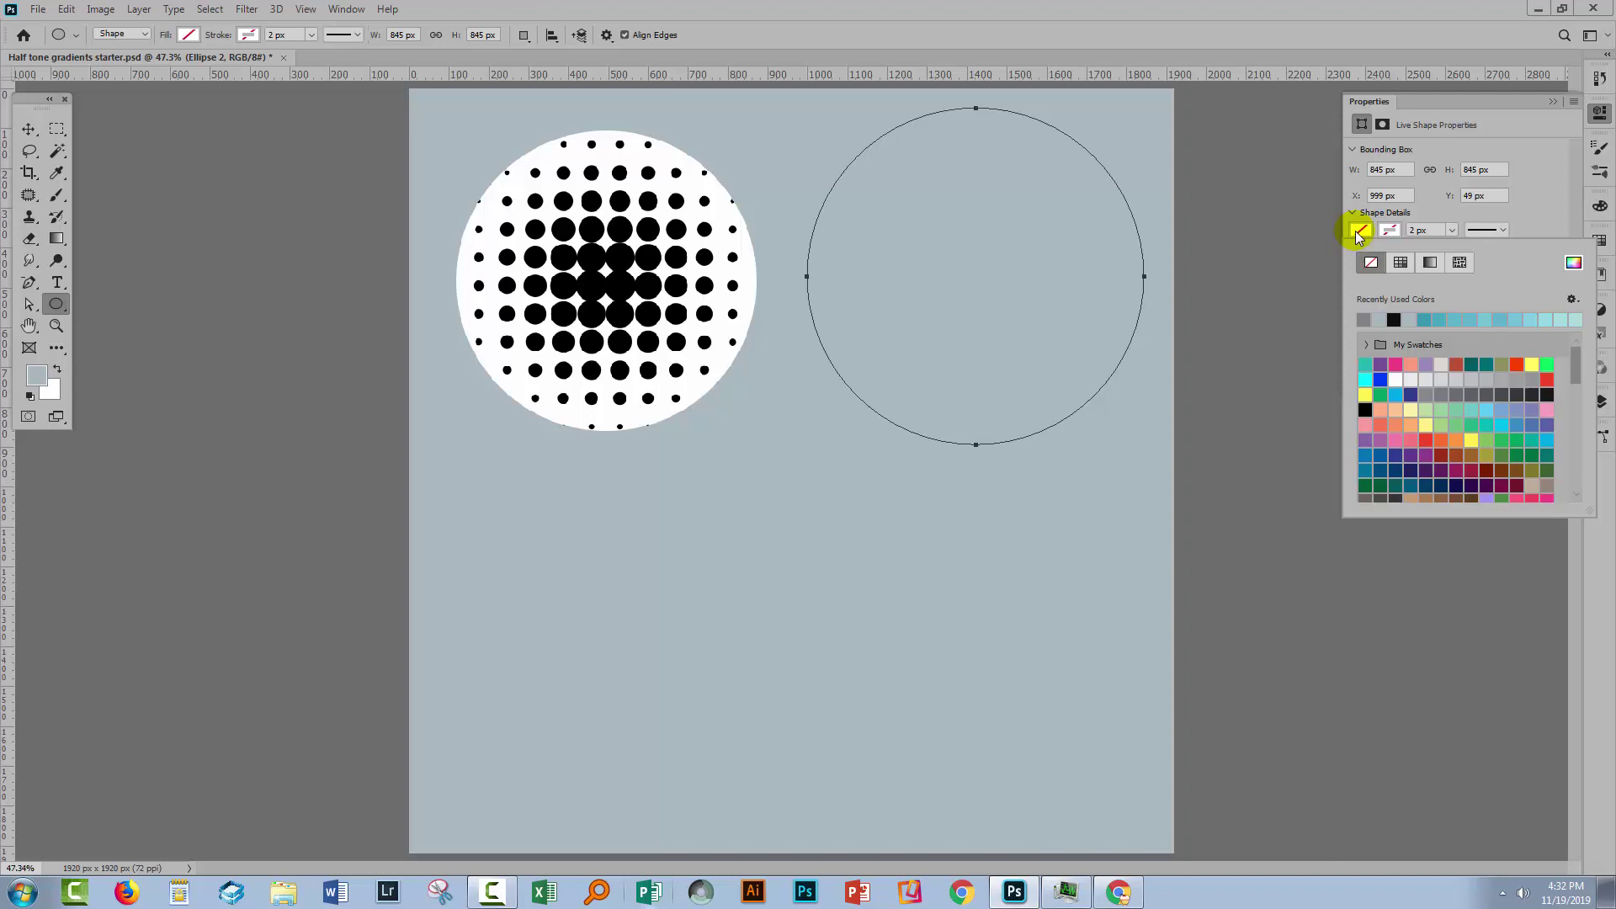
- Fill the new circle with the Black, White radial gradient
{"action": "left_click", "coordinate": [1357, 231]}
{"action": "left_click", "coordinate": [1357, 232]}
{"action": "left_click", "coordinate": [1360, 231]}
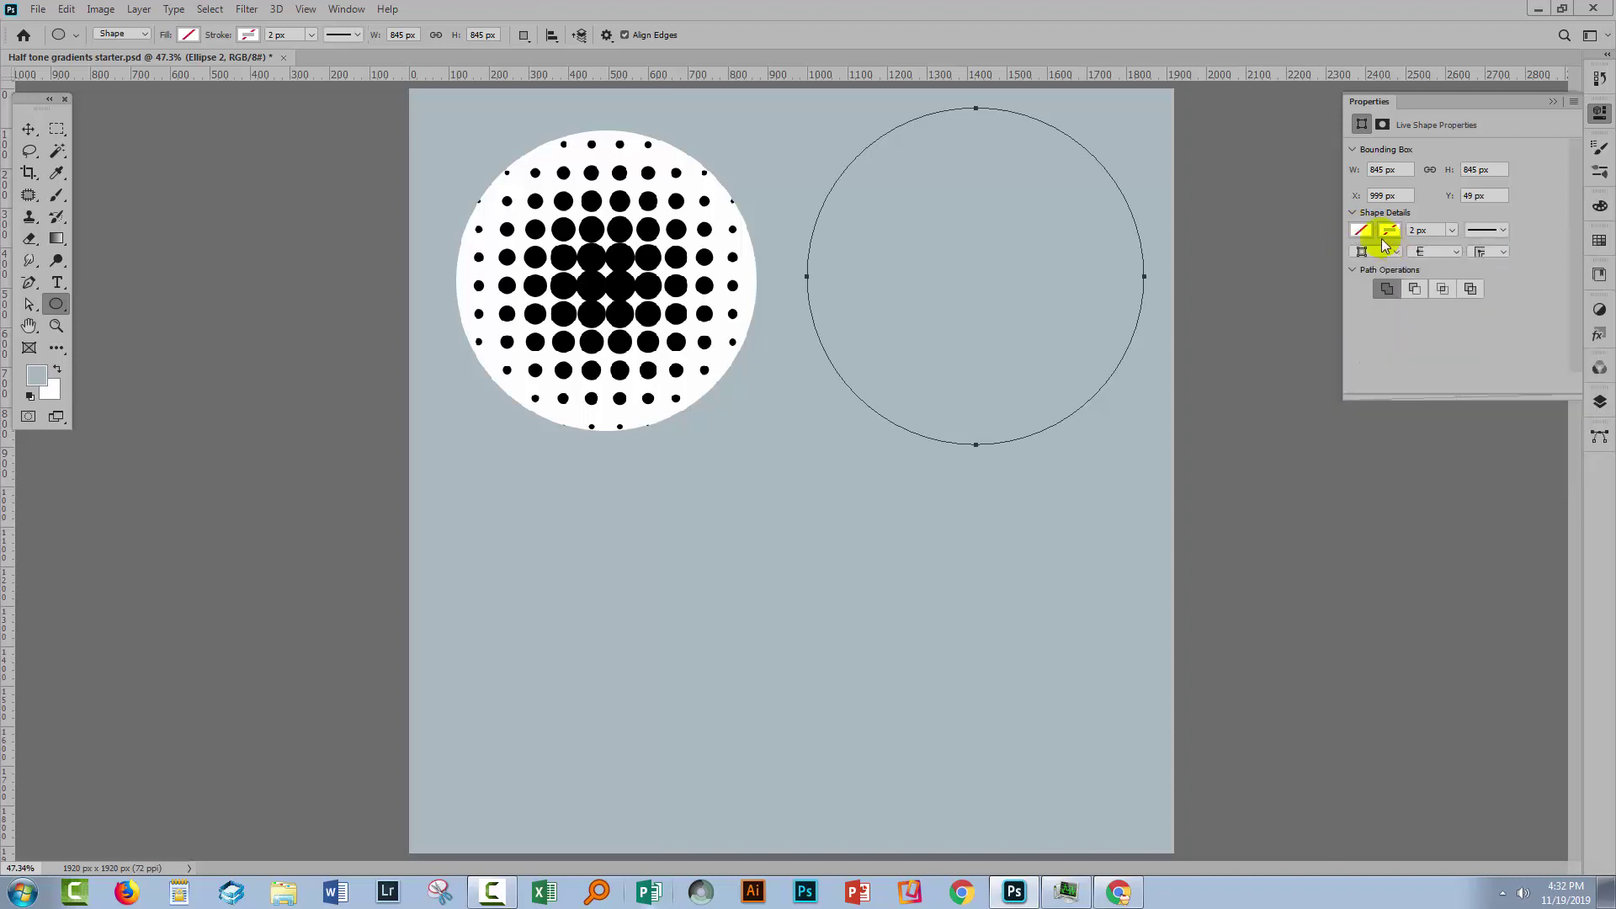
{"action": "left_click", "coordinate": [1360, 229]}
{"action": "left_click", "coordinate": [1431, 263]}
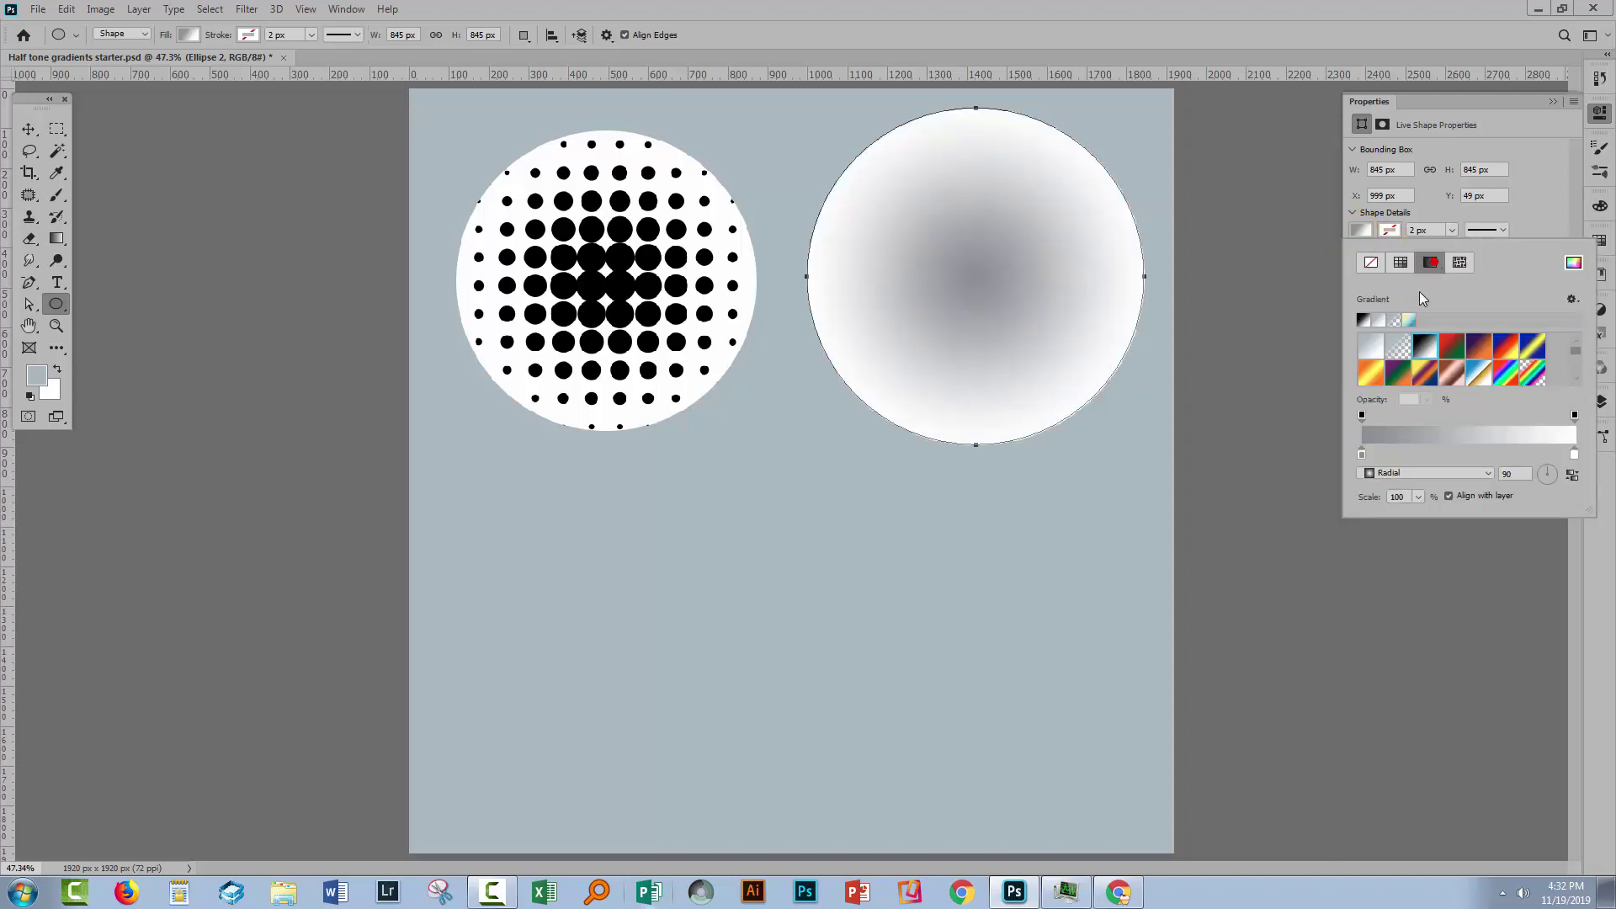
{"action": "left_click", "coordinate": [1363, 319]}
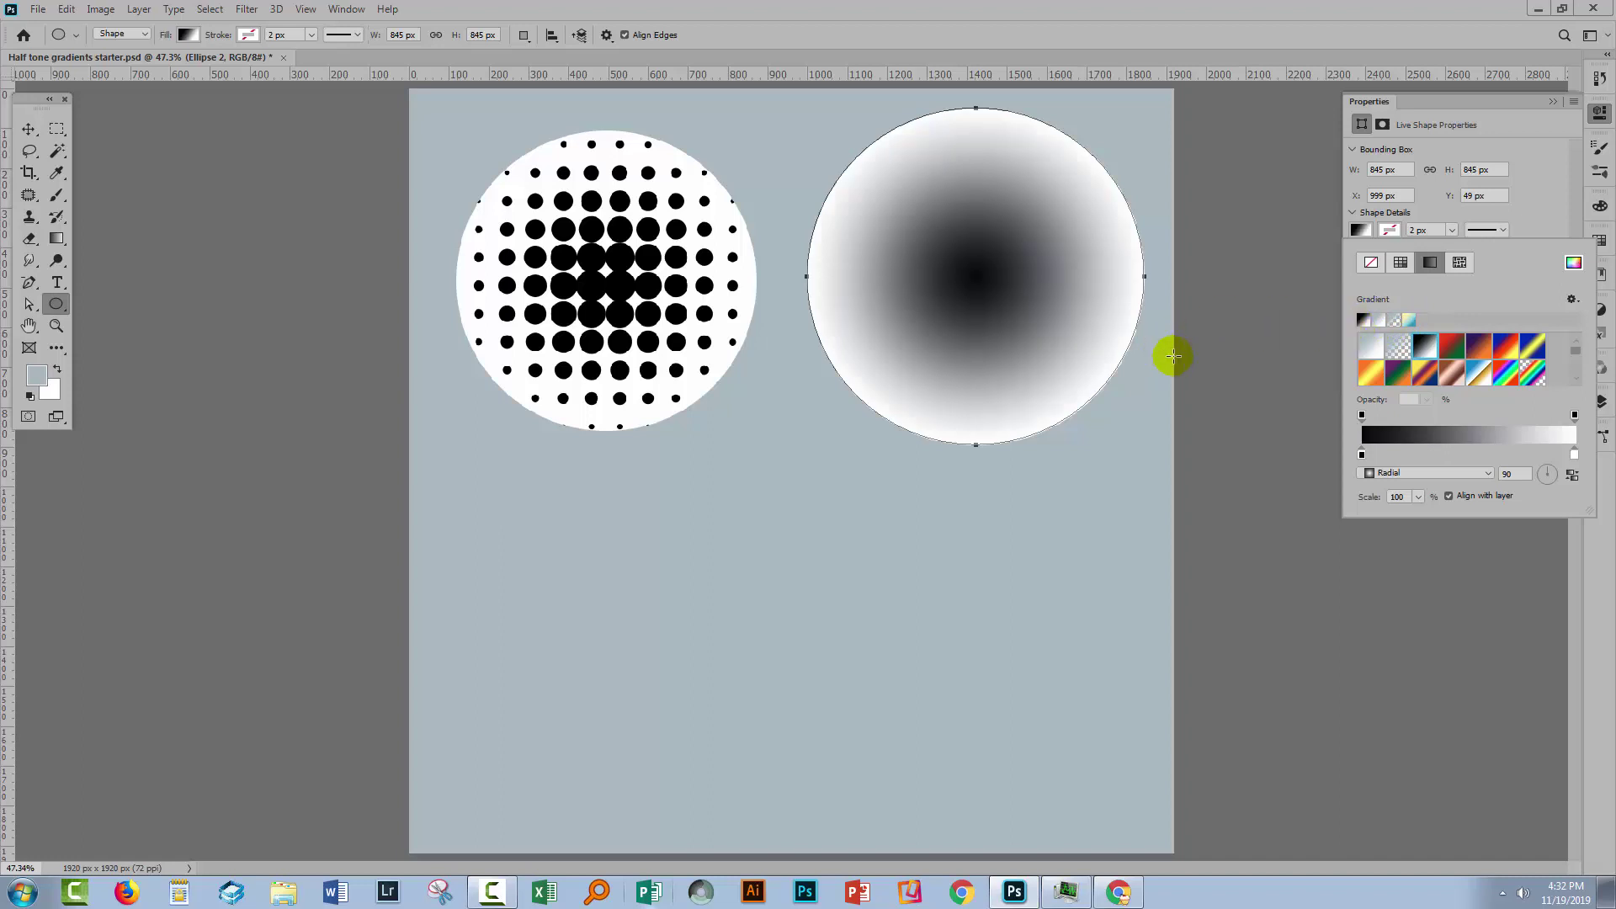
- Convert Ellipse 2 to a smart object with Convert for Smart Filters
{"action": "left_click", "coordinate": [243, 10]}
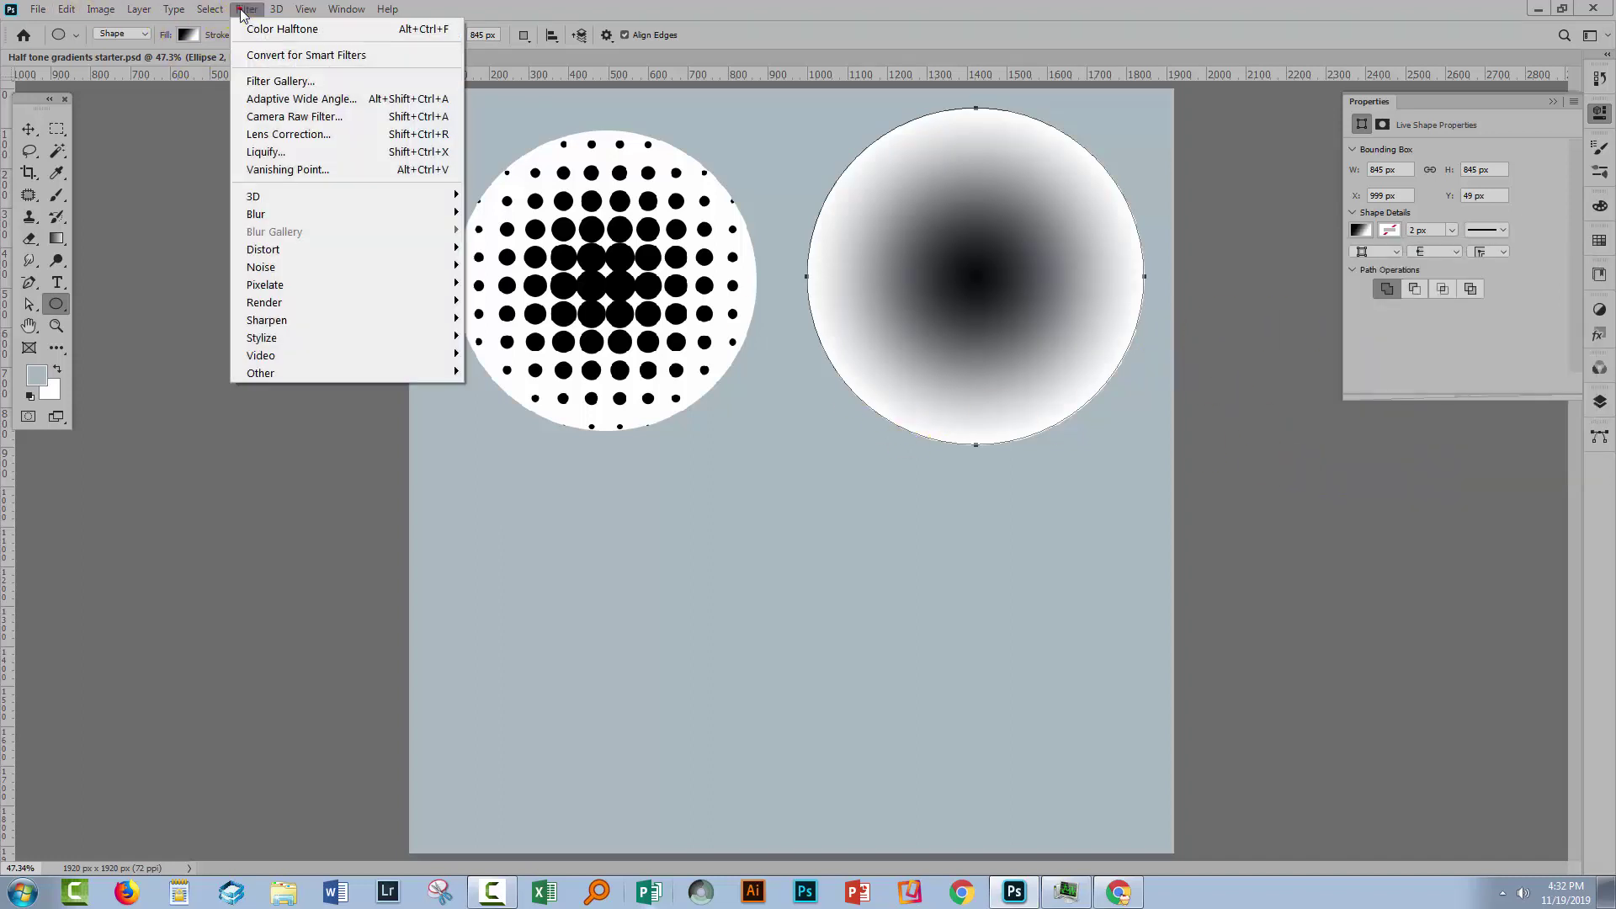
{"action": "left_click", "coordinate": [269, 55]}
{"action": "left_click", "coordinate": [790, 328]}
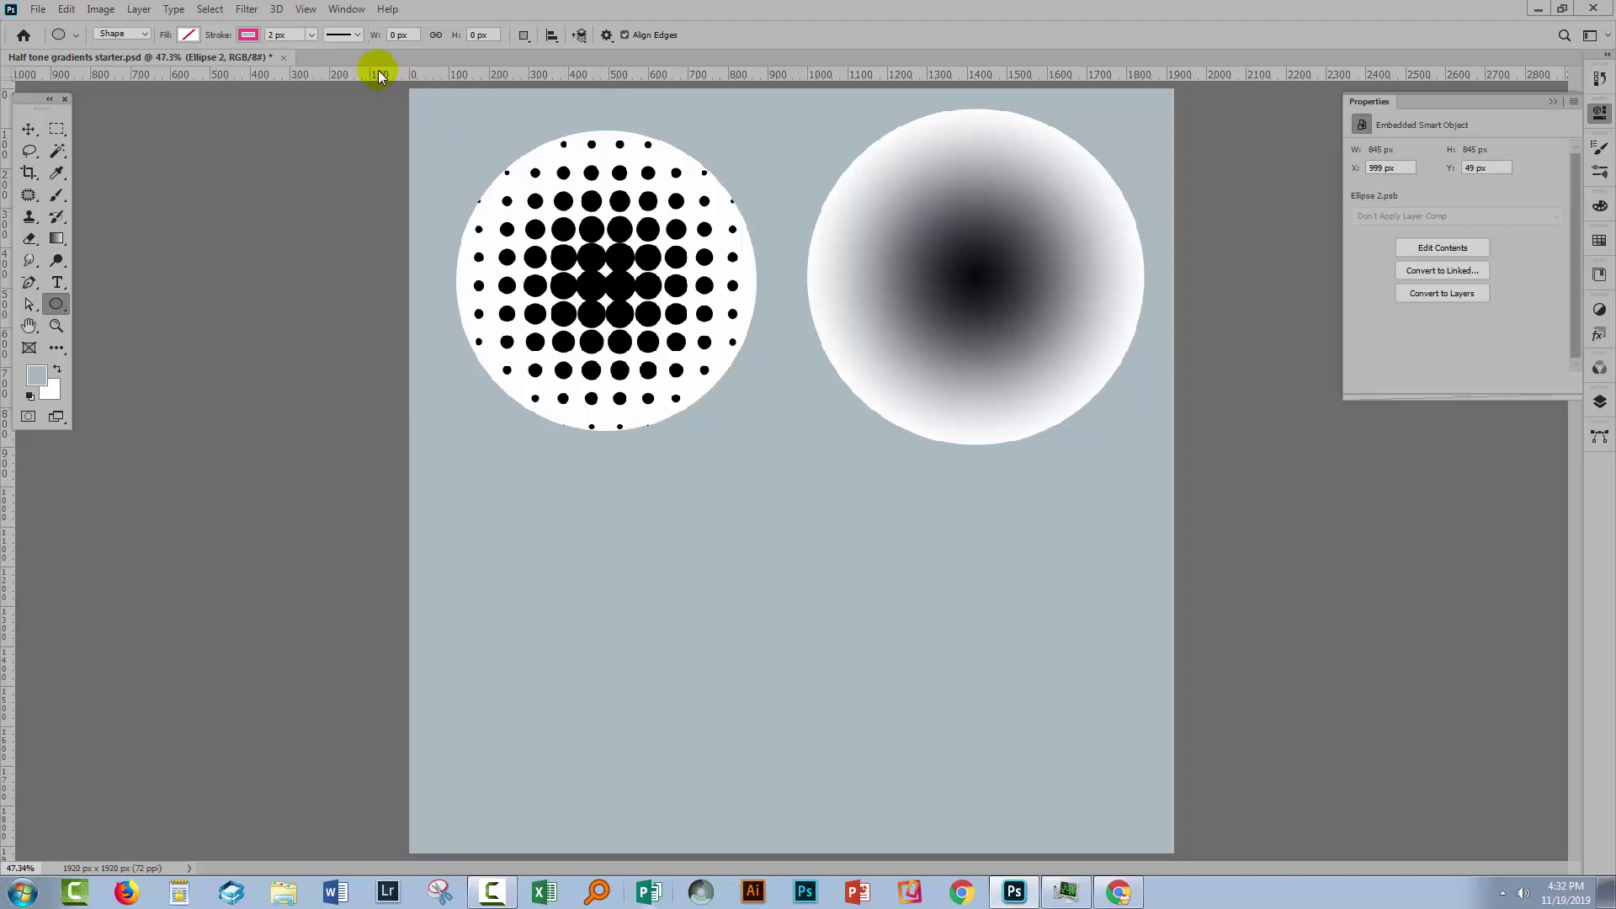
- Apply Color Halftone to Ellipse 2 with max radius 50 and all four channel angles at 45
{"action": "left_click", "coordinate": [246, 9]}
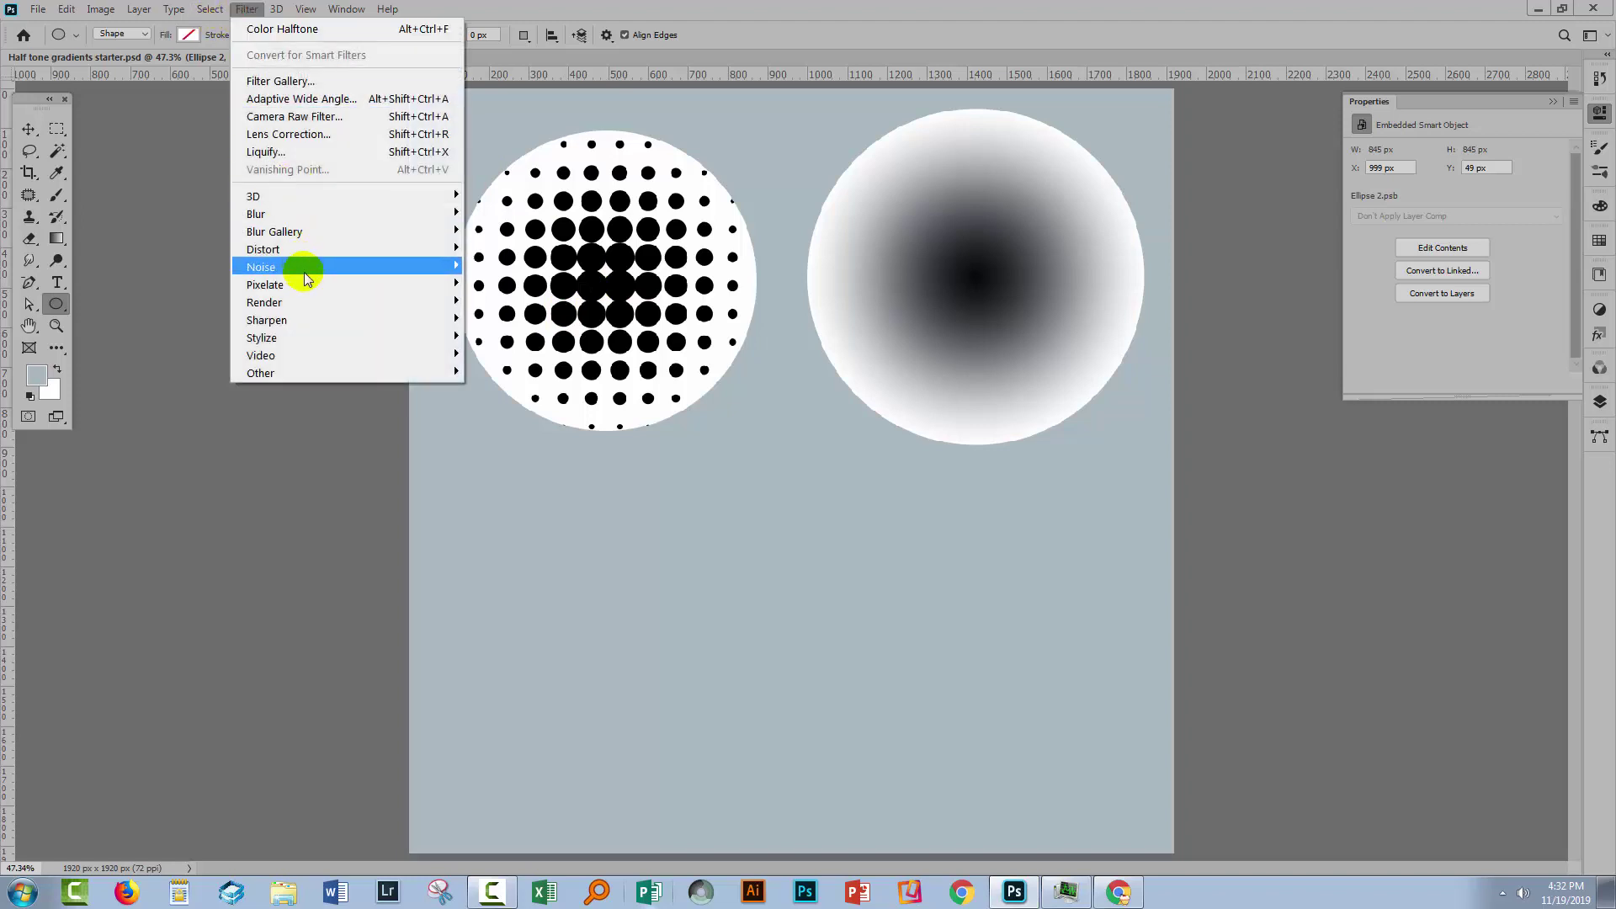
{"action": "mouse_move", "coordinate": [303, 285]}
{"action": "left_click", "coordinate": [173, 283]}
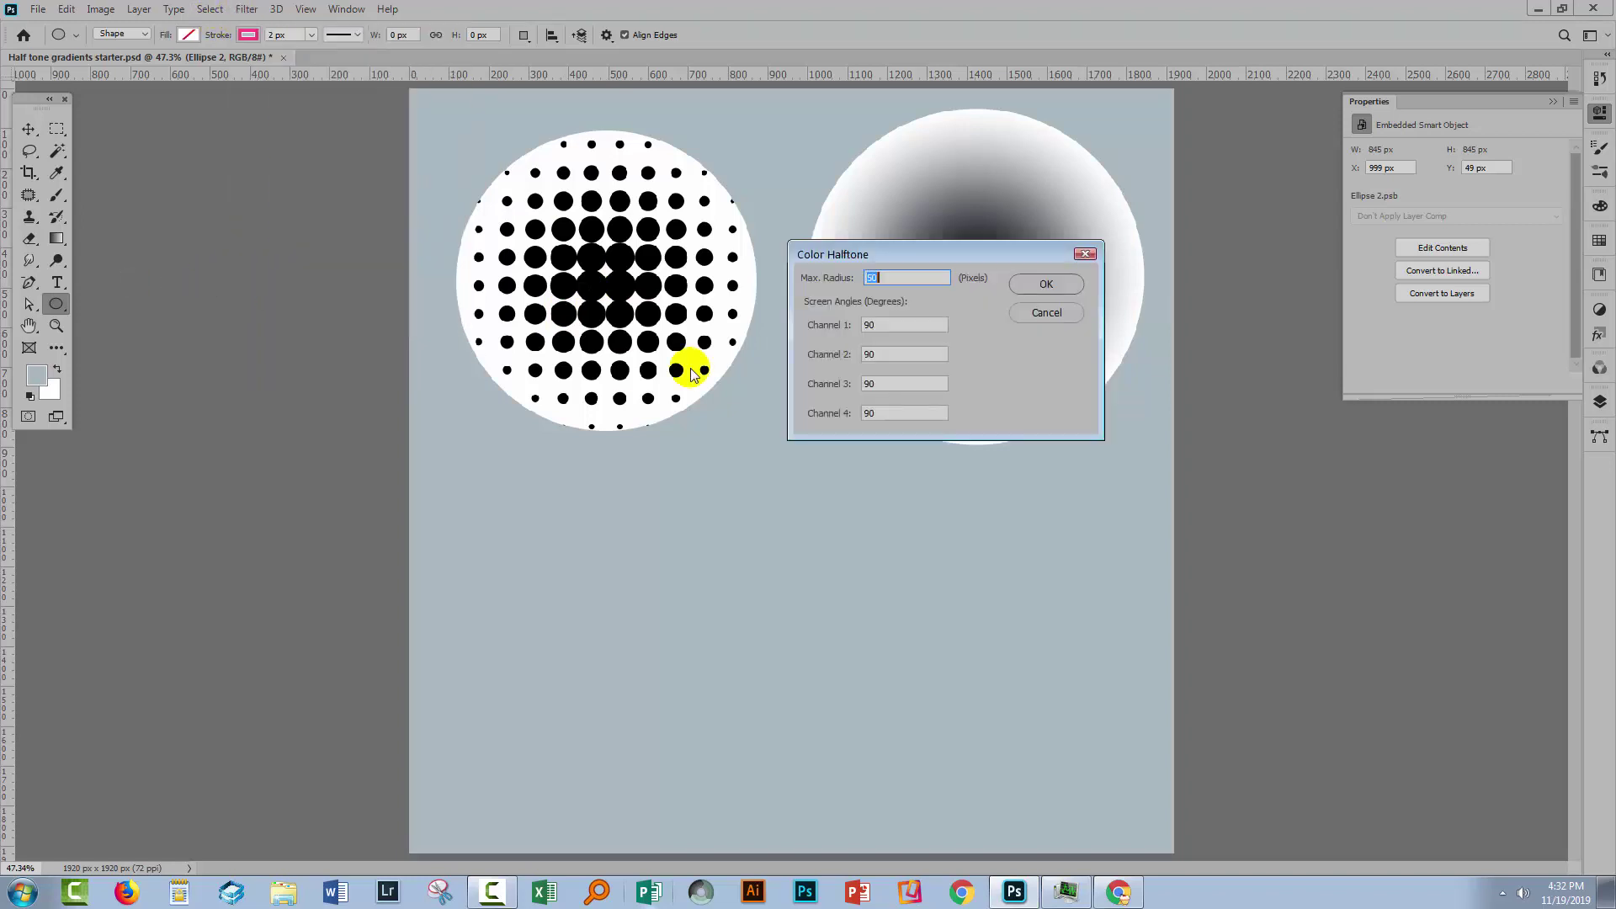
{"action": "left_click_drag", "start_coordinate": [922, 256], "coordinate": [1102, 413]}
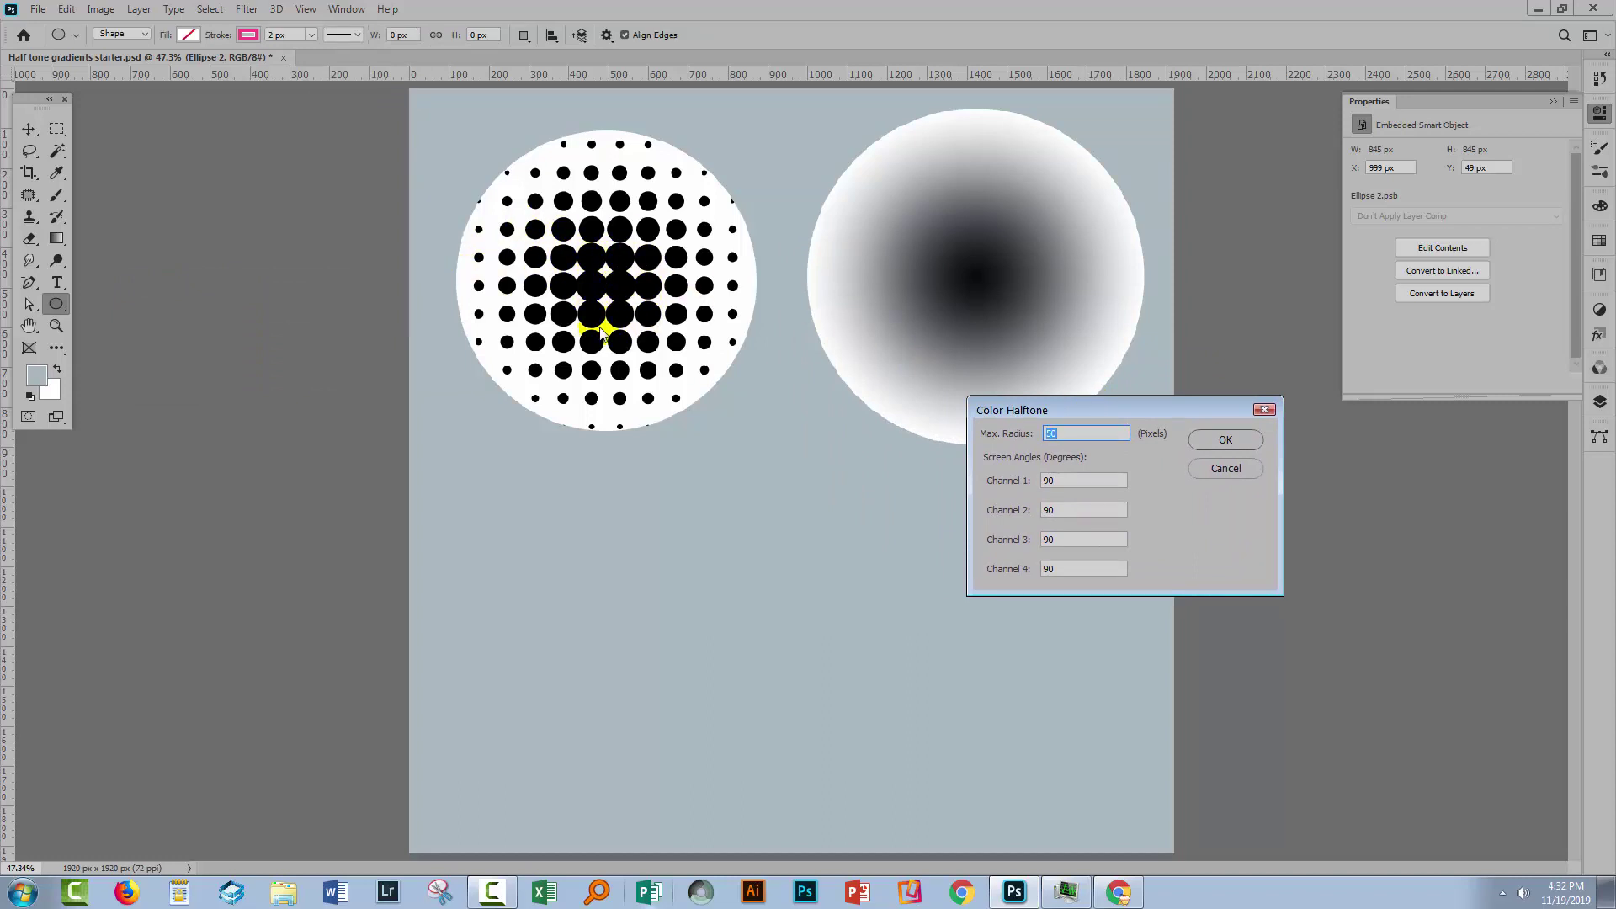
{"action": "left_click", "coordinate": [1063, 481]}
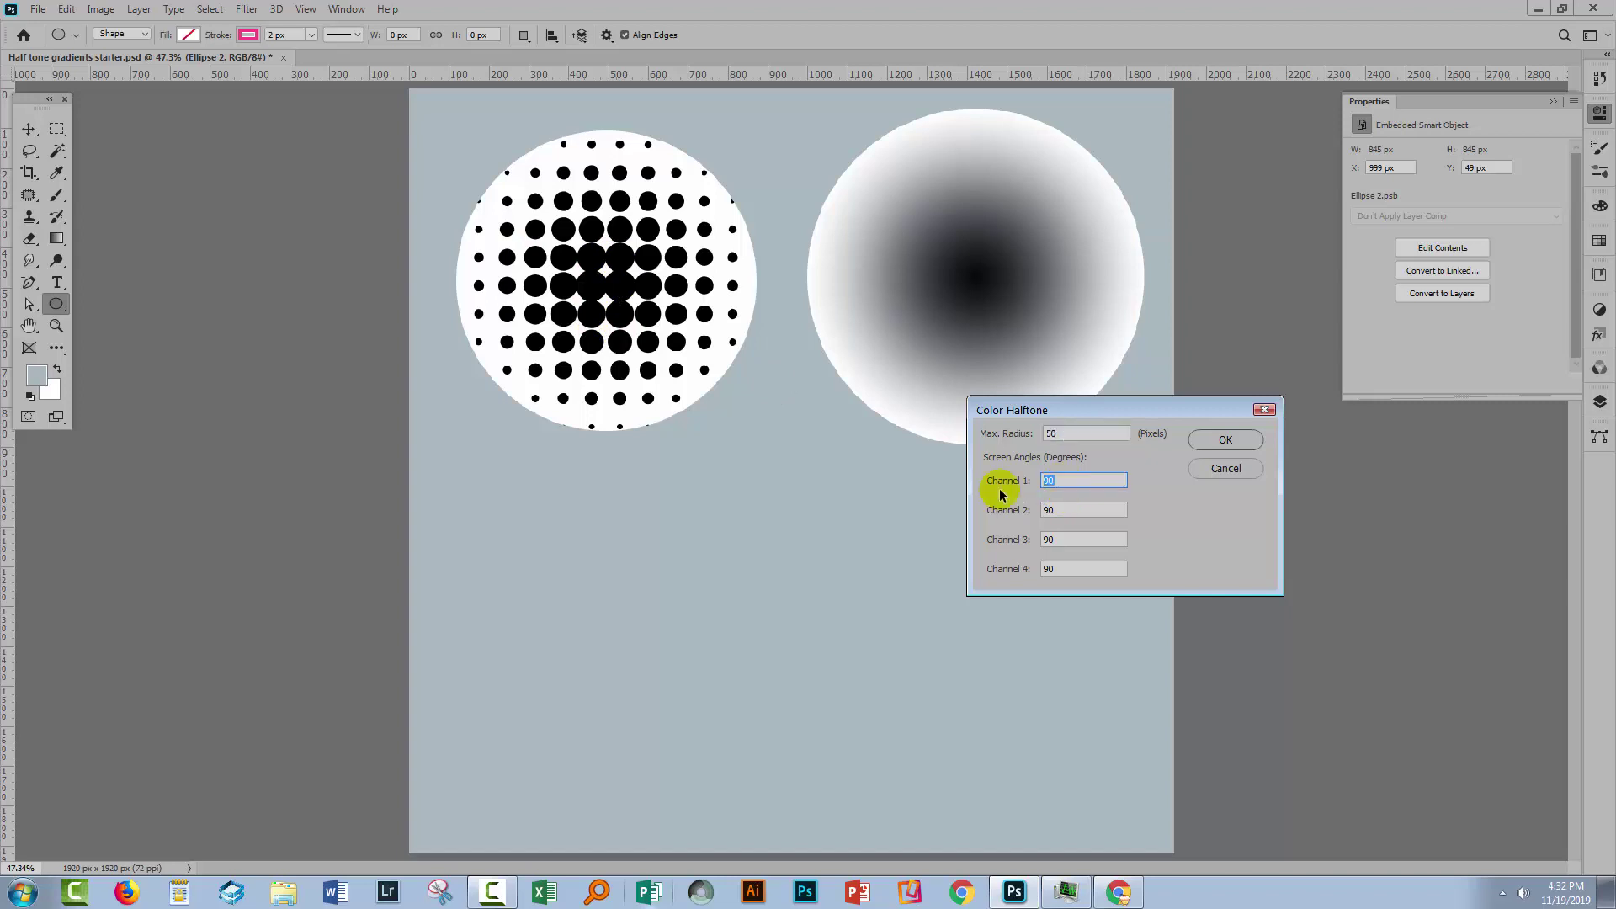
{"action": "key", "text": "Tab"}
{"action": "type", "text": "45"}
{"action": "key", "text": "Tab"}
{"action": "type", "text": "45"}
{"action": "key", "text": "Tab"}
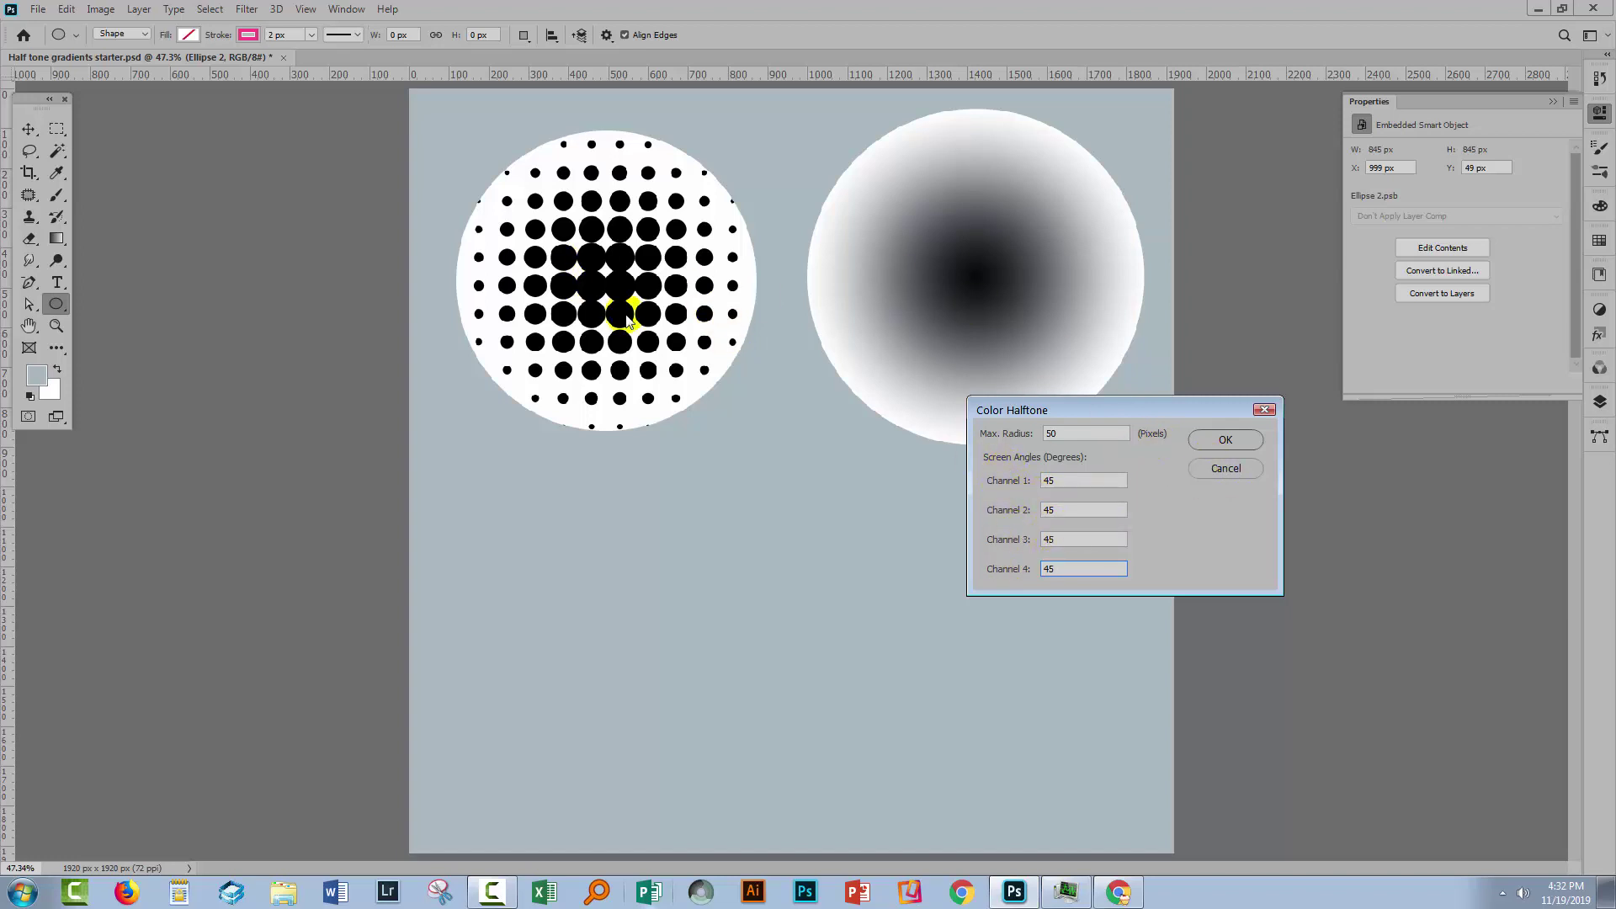
{"action": "left_click", "coordinate": [1226, 440]}
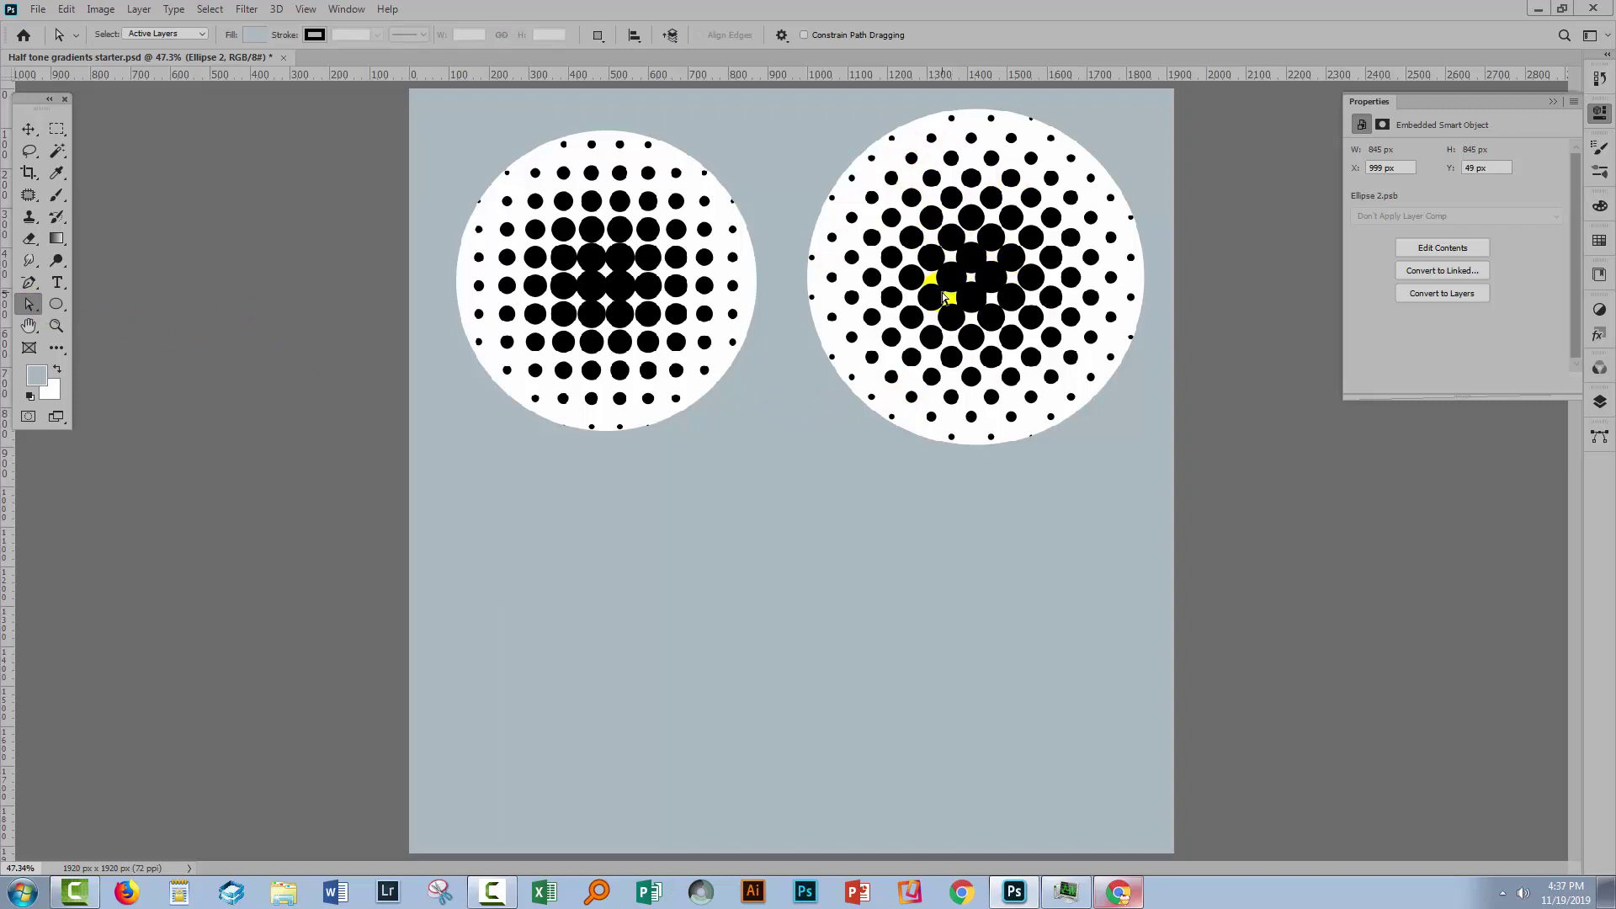
- Pick the grey #646464 (RGB 100, 100, 100) as the foreground colour
{"action": "left_click", "coordinate": [35, 382]}
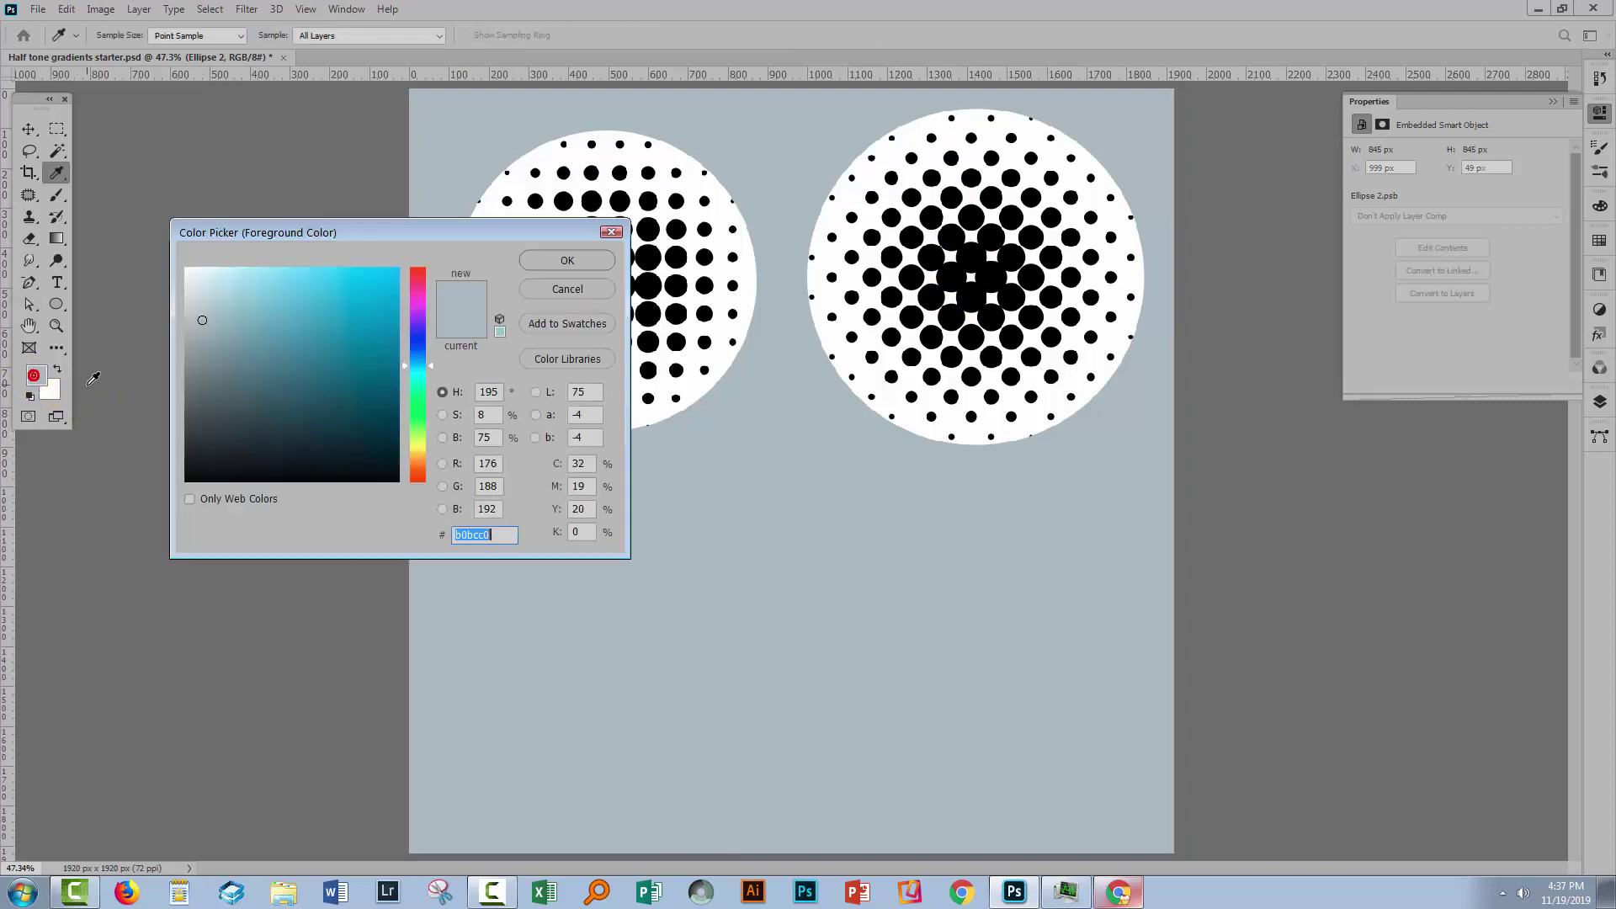
{"action": "left_click", "coordinate": [185, 388]}
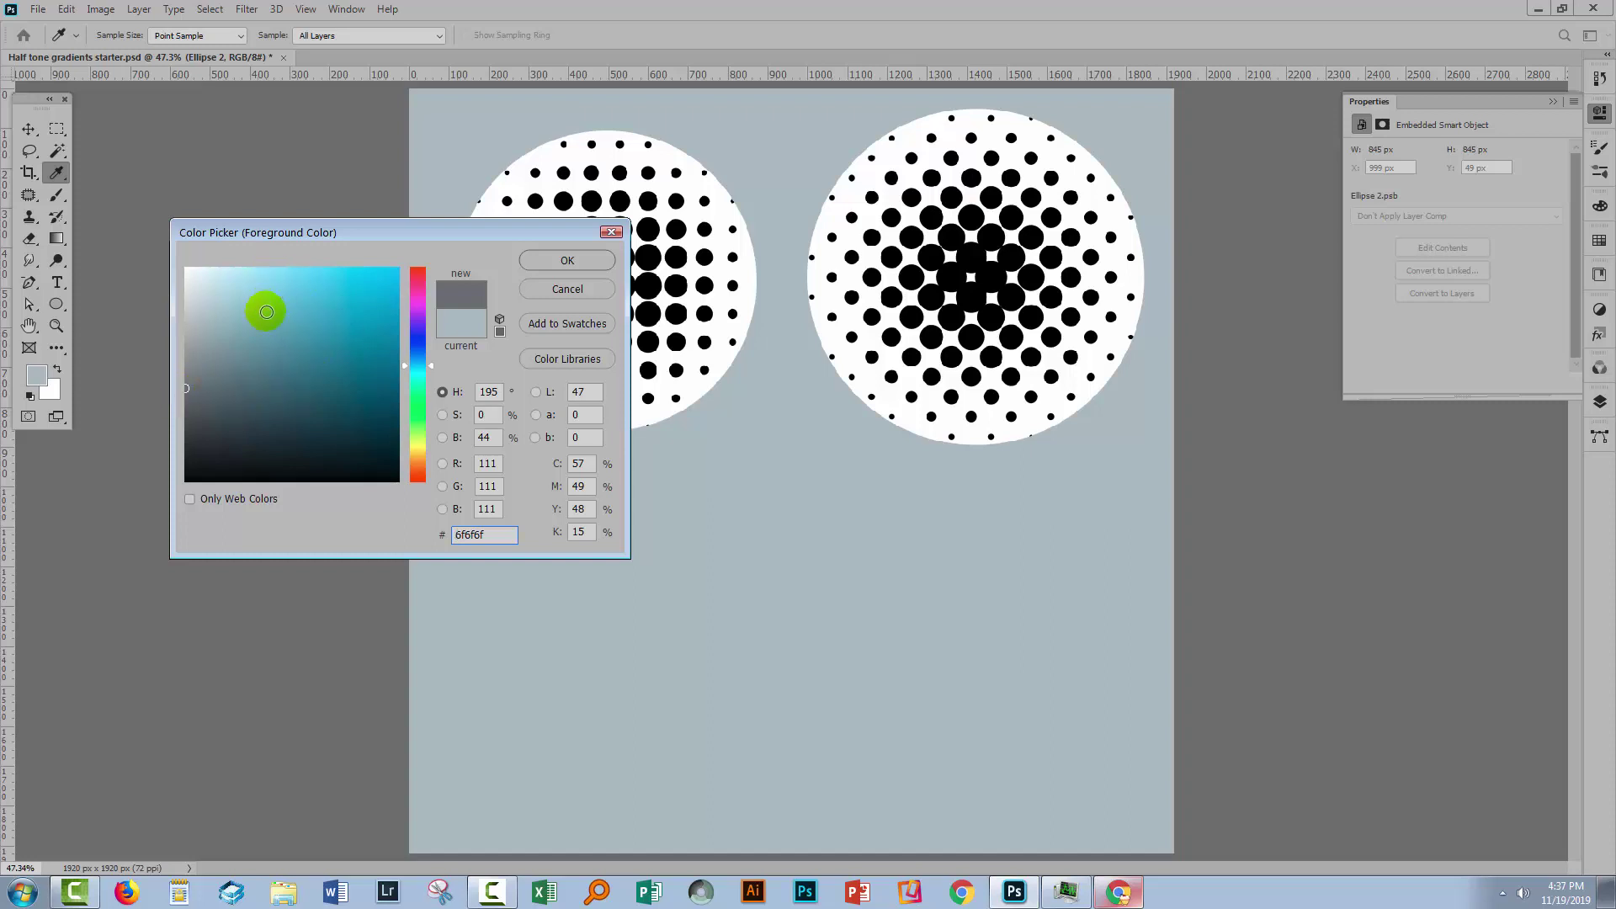
{"action": "left_click", "coordinate": [443, 415]}
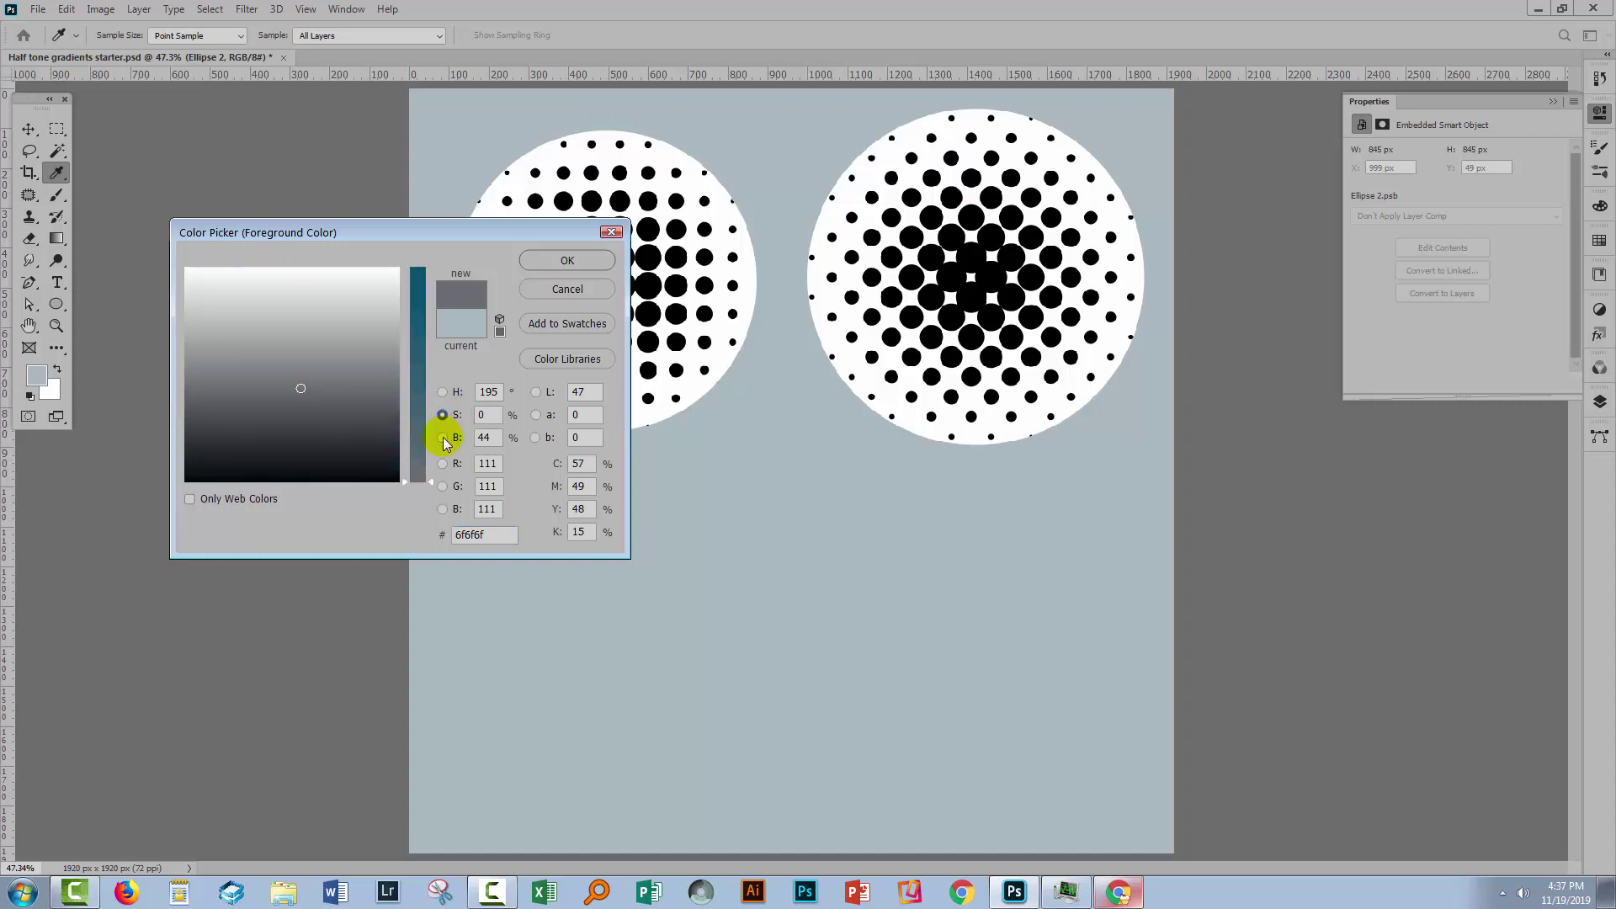
{"action": "left_click", "coordinate": [442, 437]}
{"action": "left_click", "coordinate": [443, 393]}
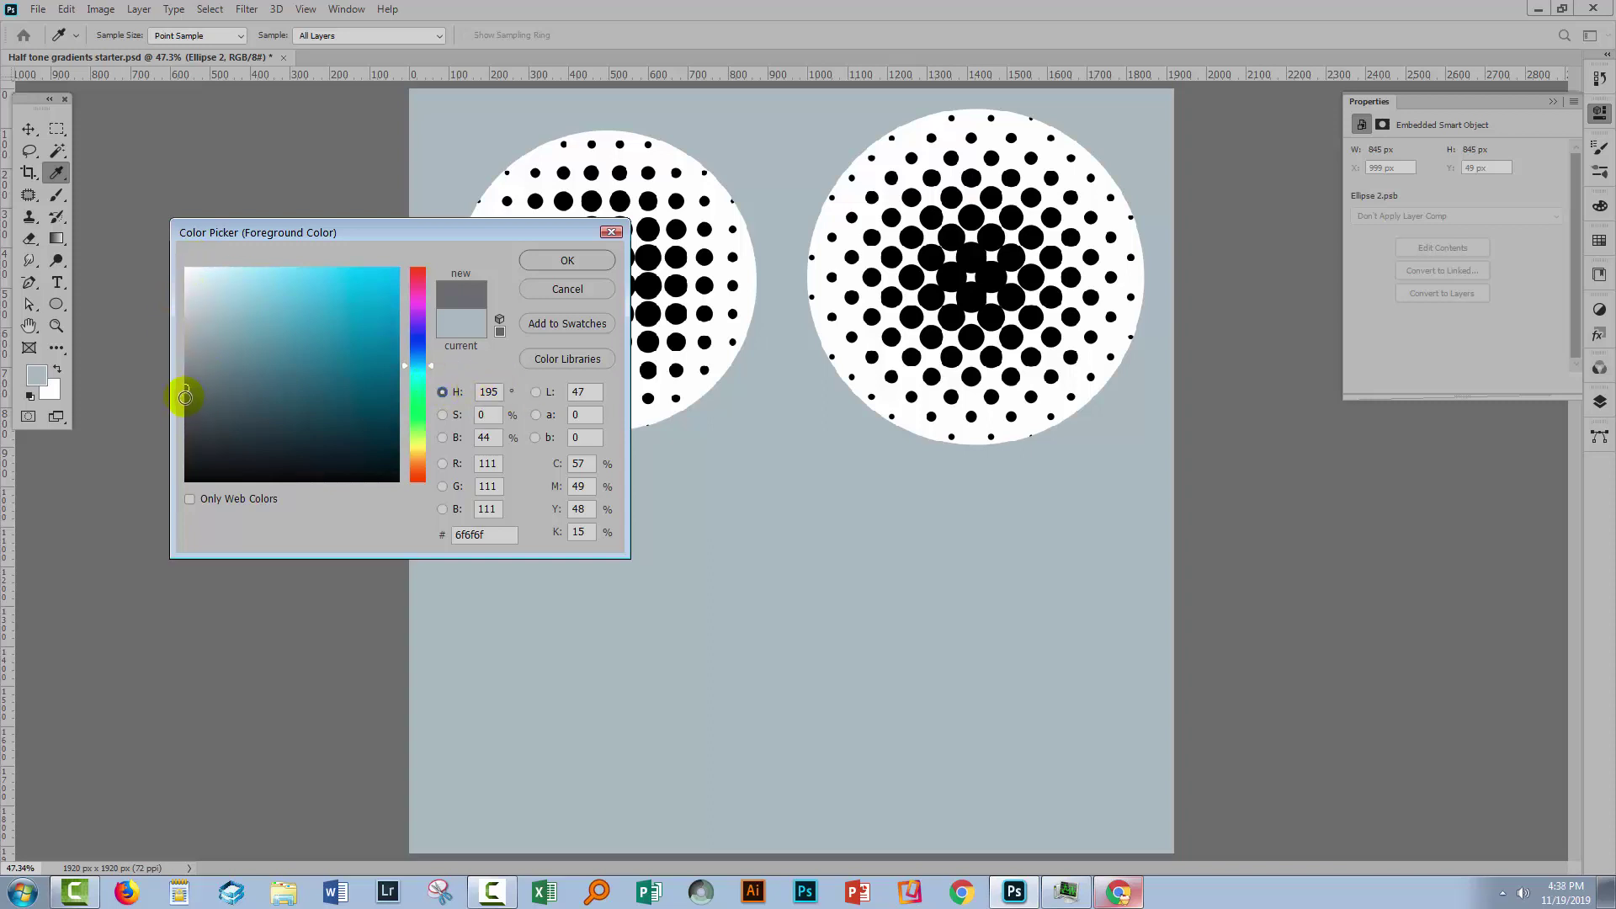
{"action": "left_click", "coordinate": [185, 397]}
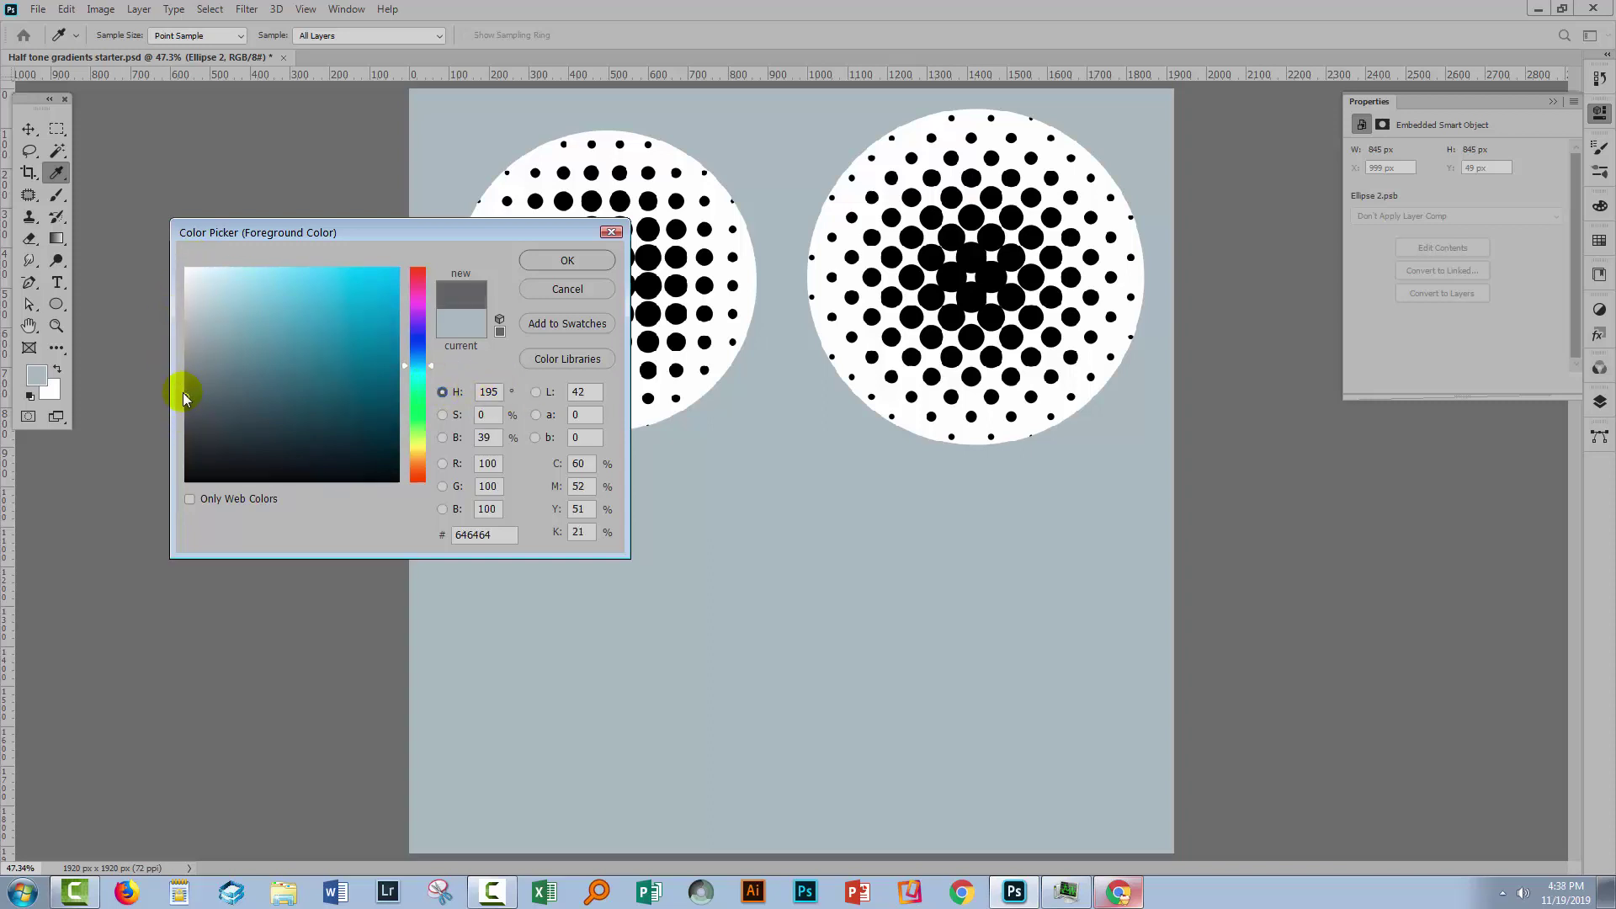
- Confirm the grey and draw a large circle below the left halftone circle
{"action": "left_click", "coordinate": [555, 261]}
{"action": "key", "text": "u"}
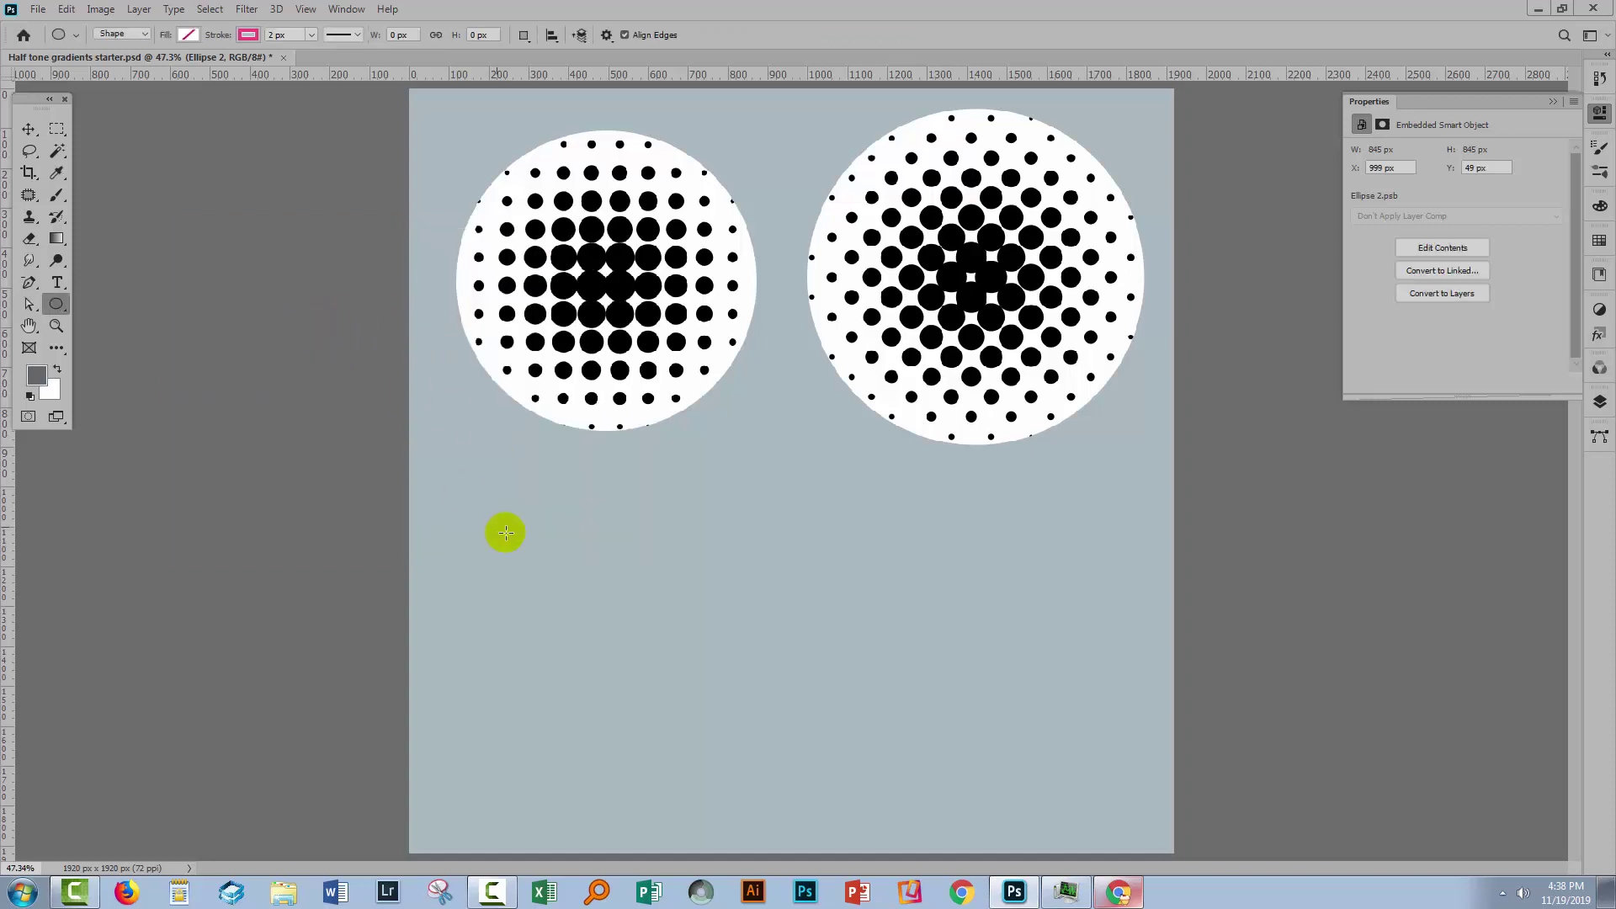
{"action": "left_click_drag", "start_coordinate": [469, 503], "coordinate": [814, 820]}
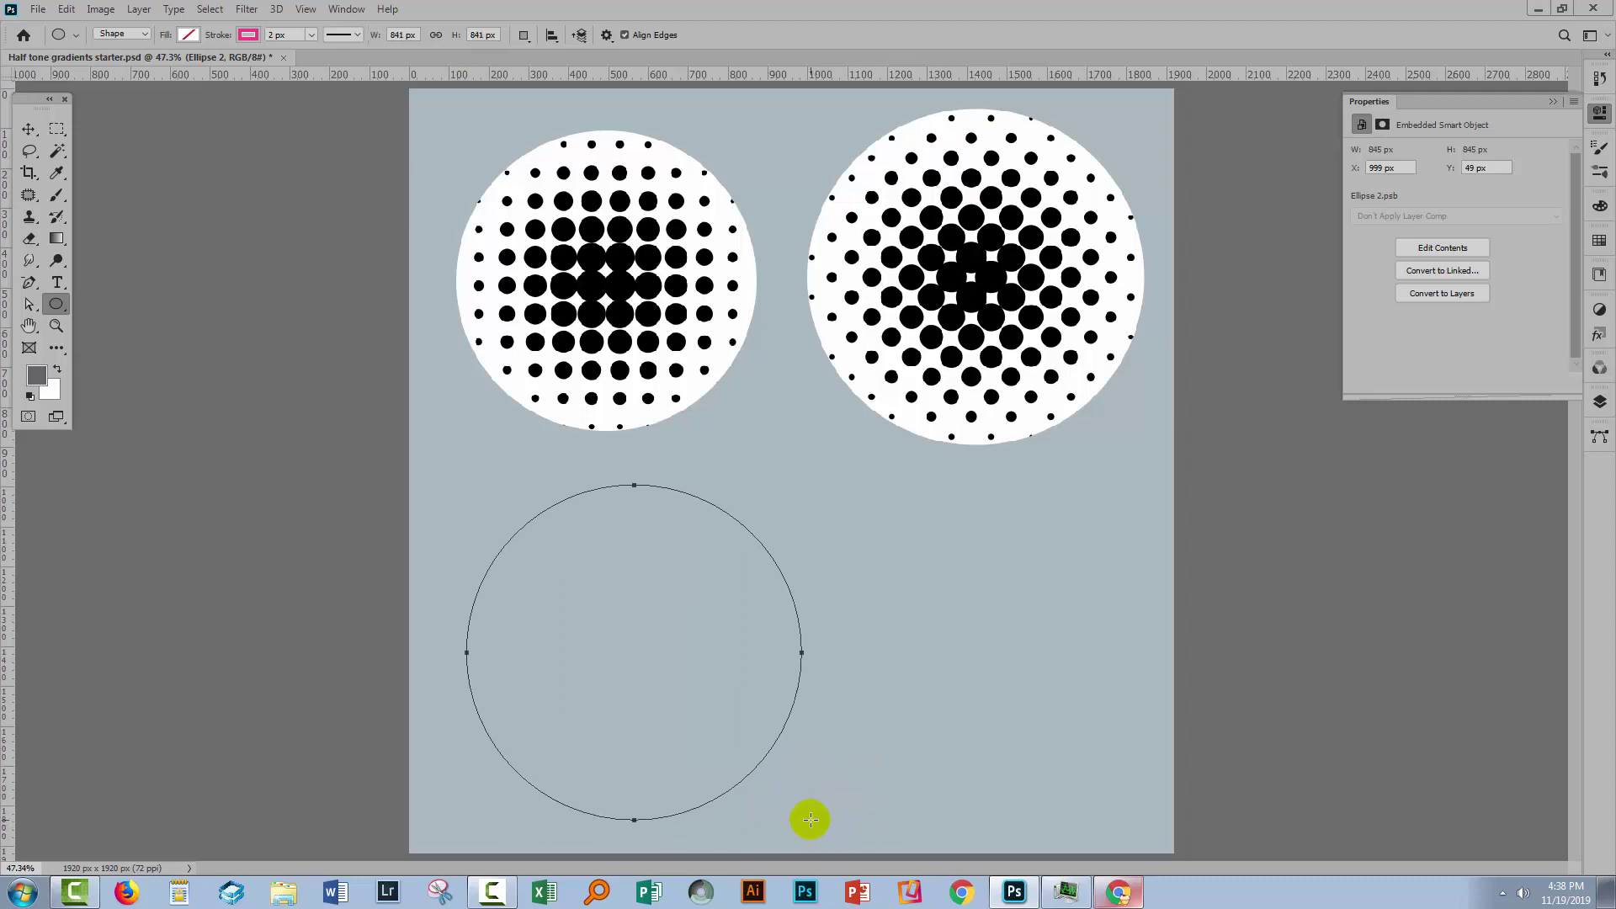
- Remove the new circle's outline and switch its fill to a gradient
{"action": "left_click", "coordinate": [1386, 232]}
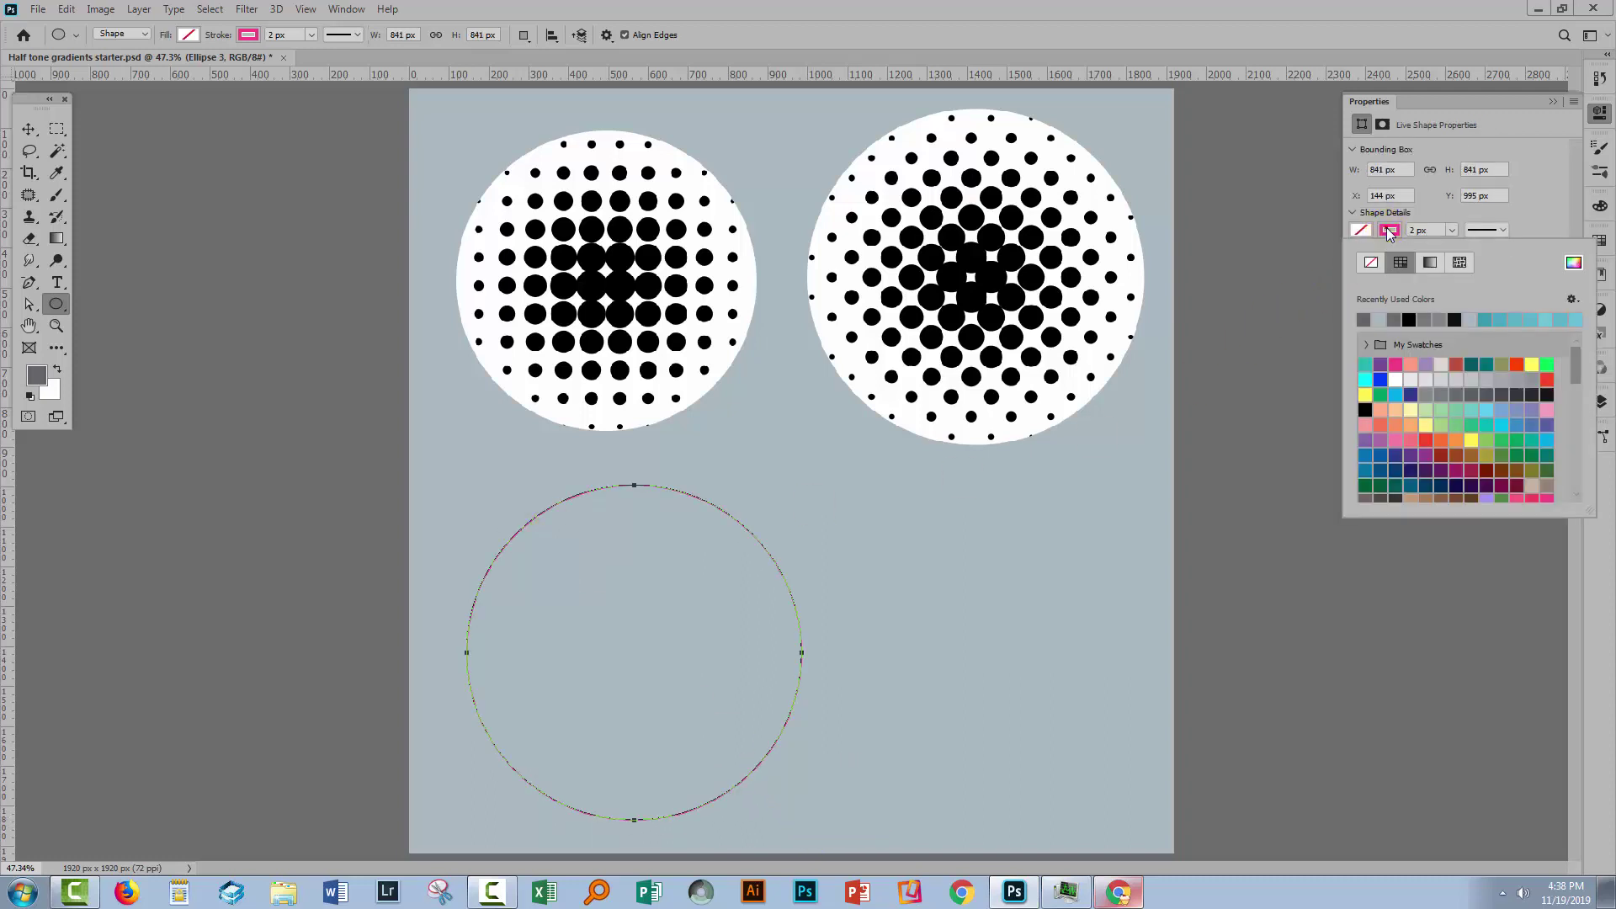
{"action": "left_click", "coordinate": [1369, 263]}
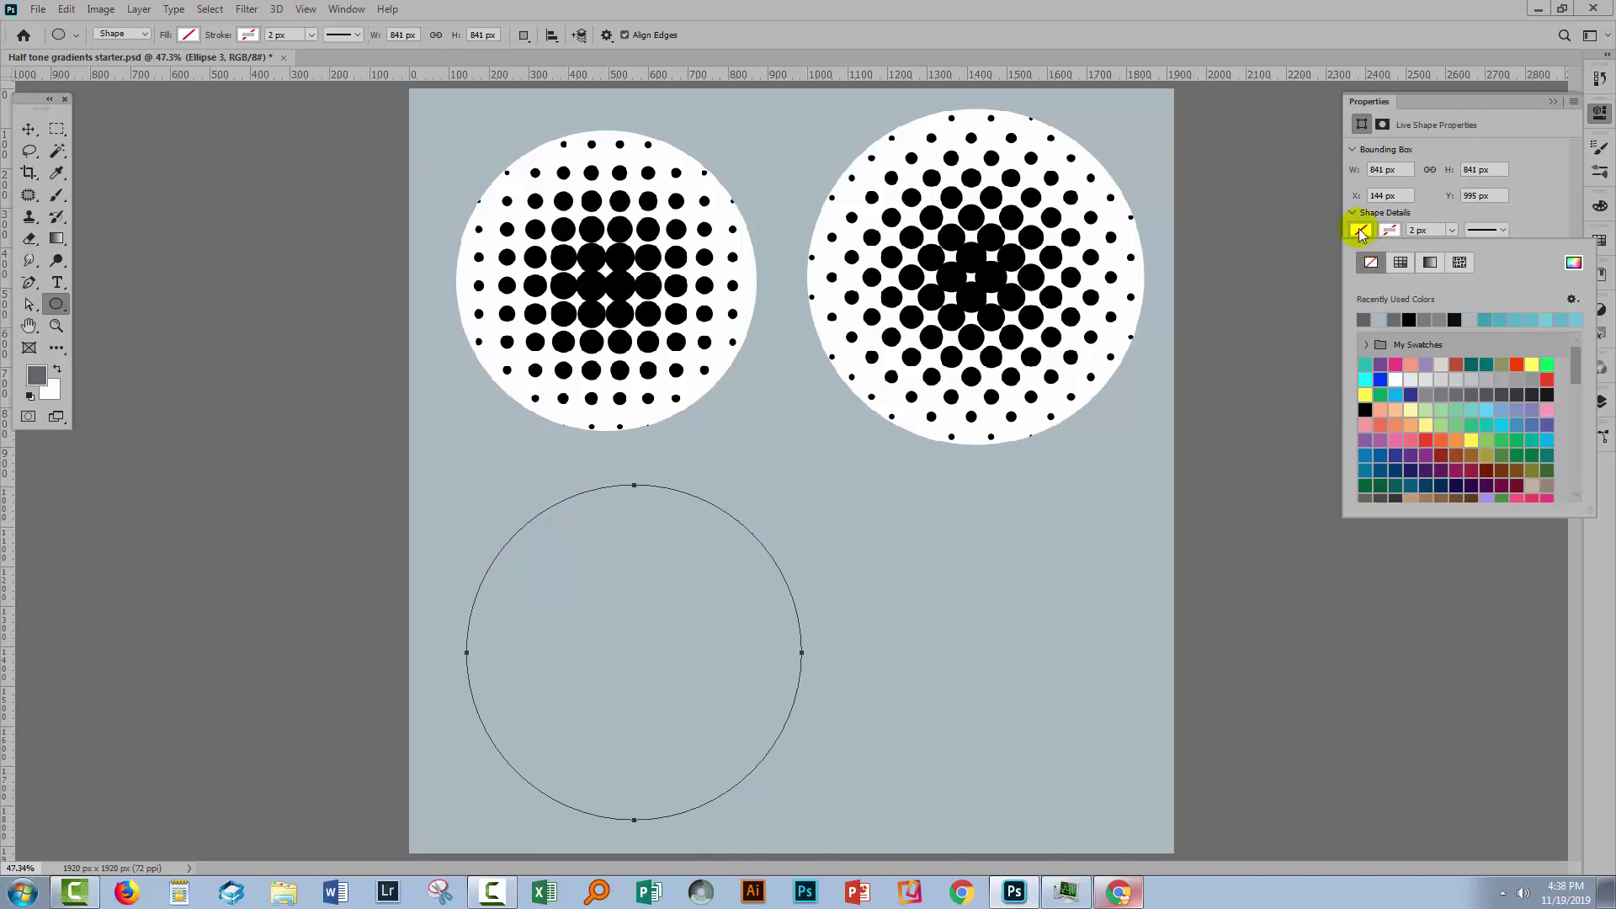
{"action": "left_click", "coordinate": [1362, 233]}
{"action": "left_click", "coordinate": [1361, 233]}
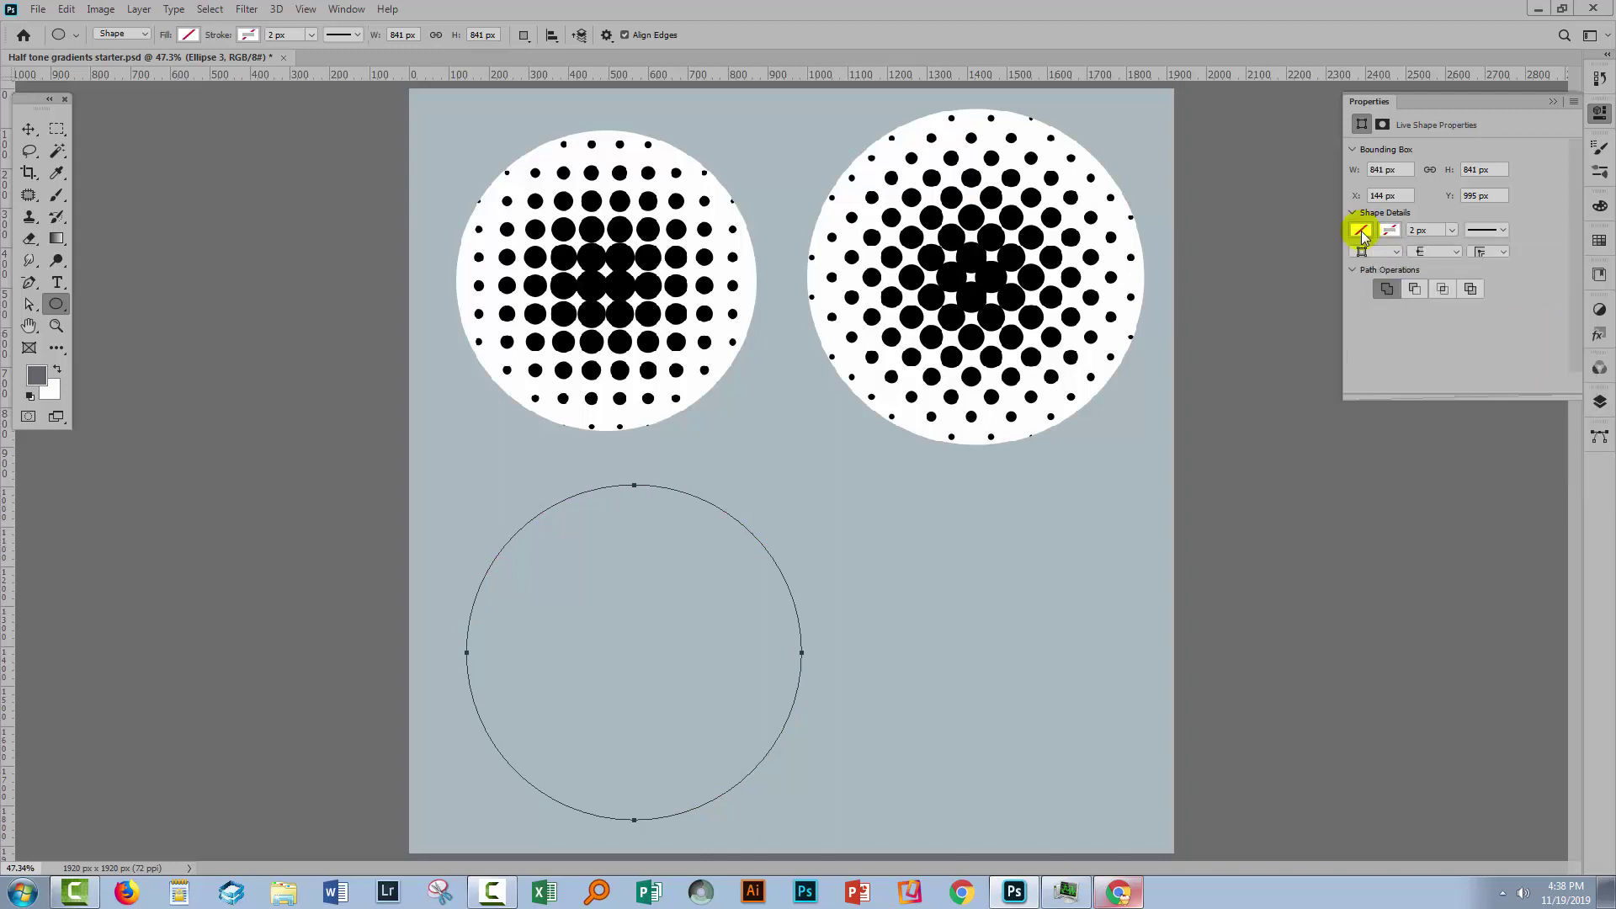
{"action": "left_click", "coordinate": [1431, 264]}
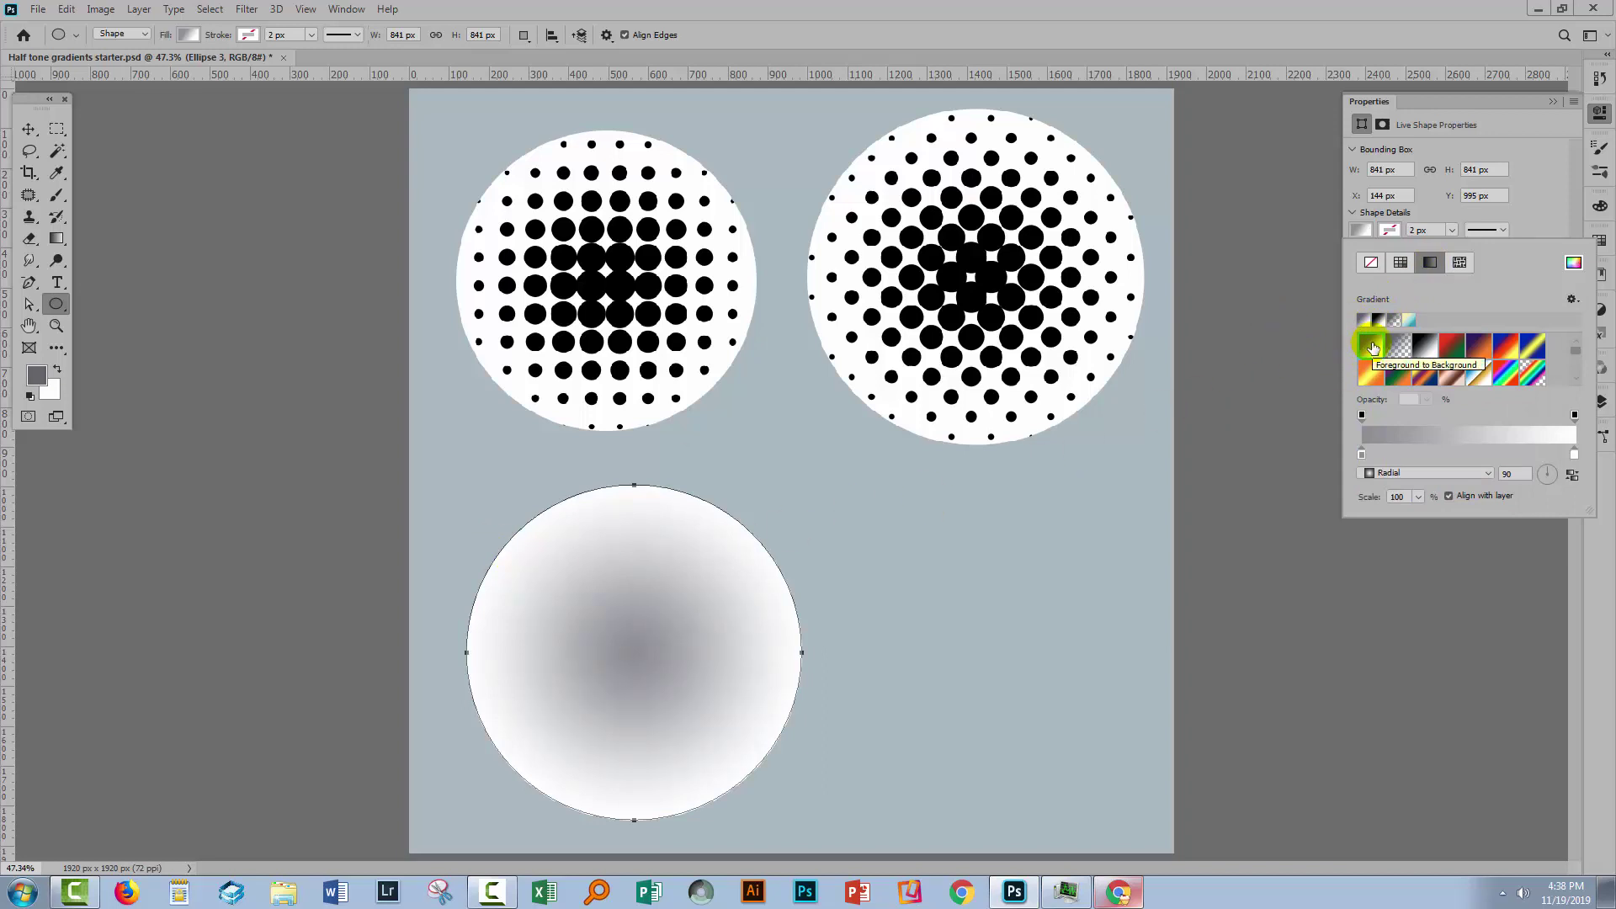
- Use the Foreground to Background radial gradient, grey centre fading to white
{"action": "left_click", "coordinate": [1373, 347]}
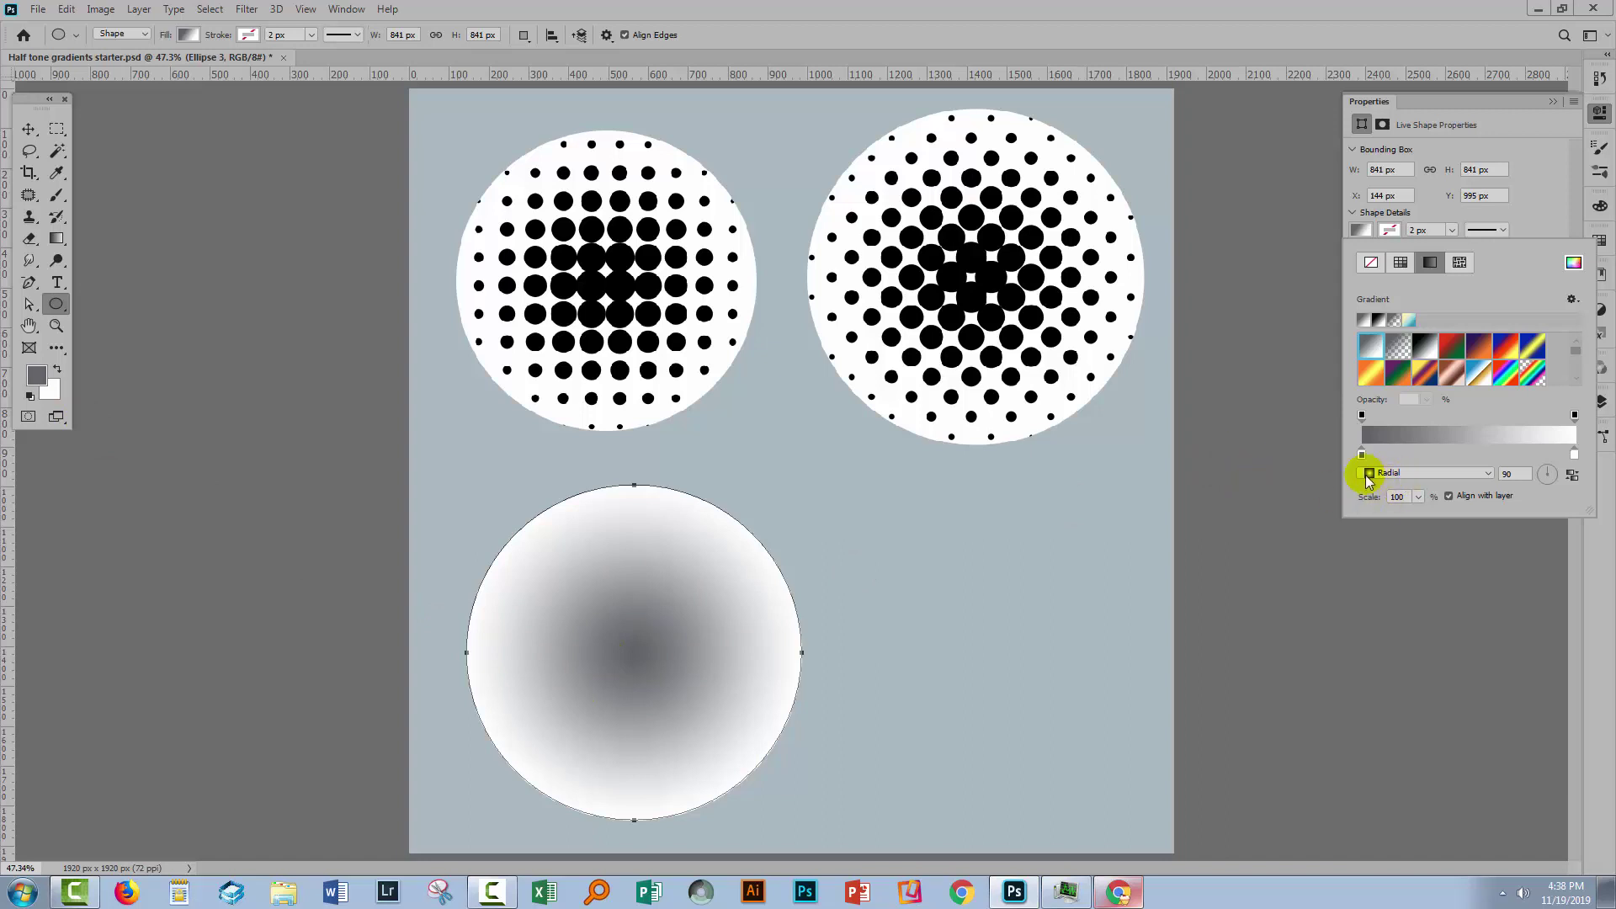
{"action": "left_click", "coordinate": [1573, 475]}
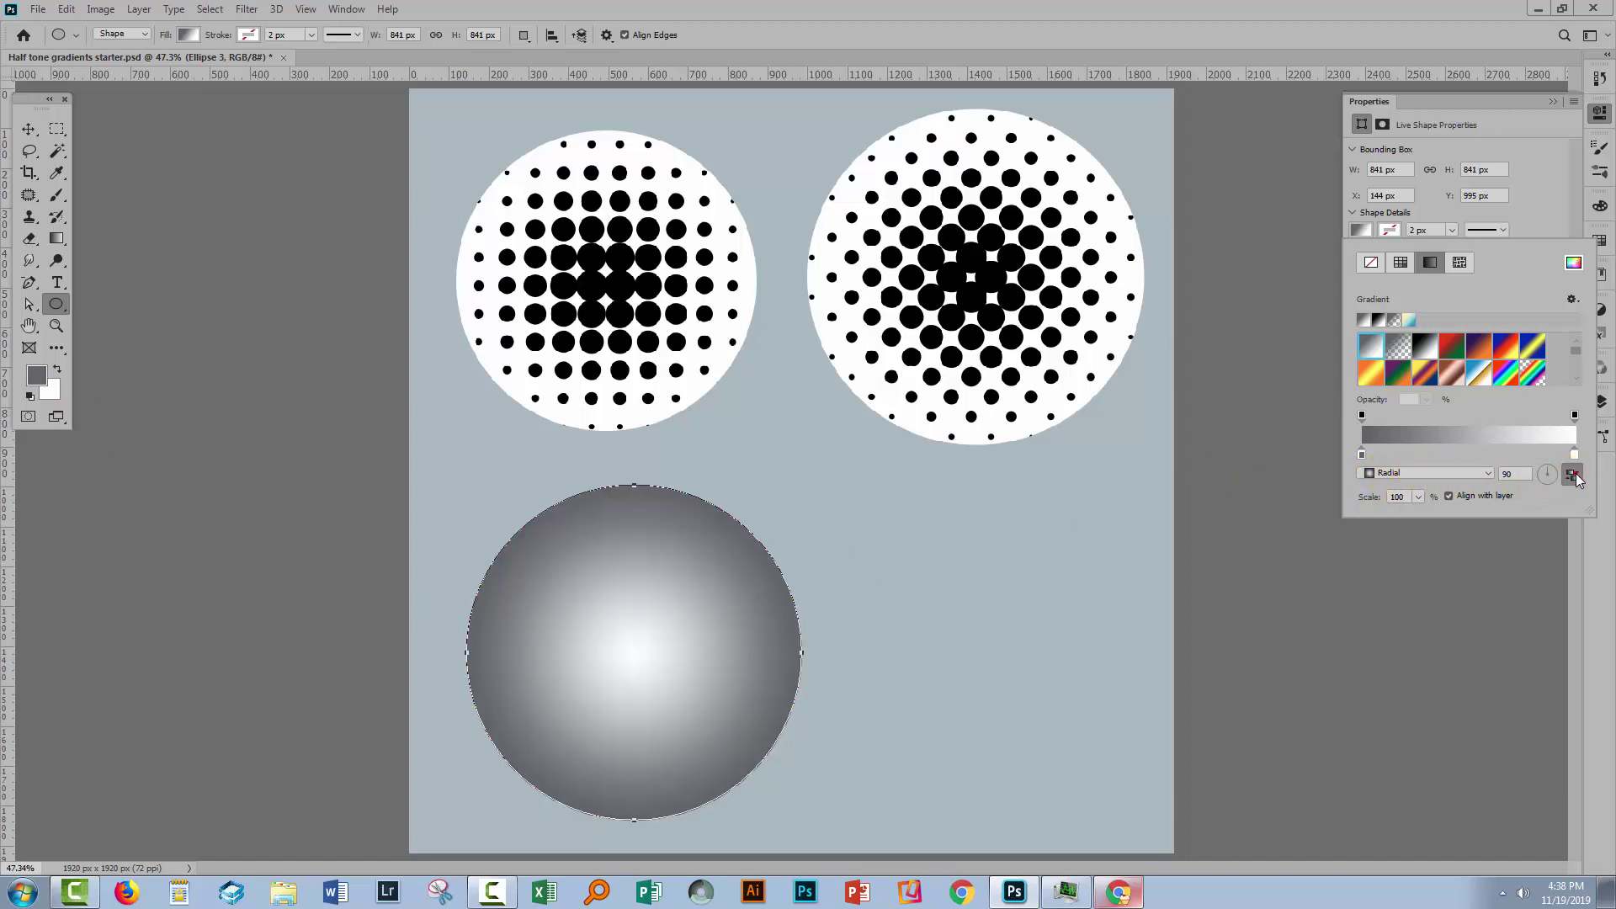
{"action": "left_click", "coordinate": [1573, 475]}
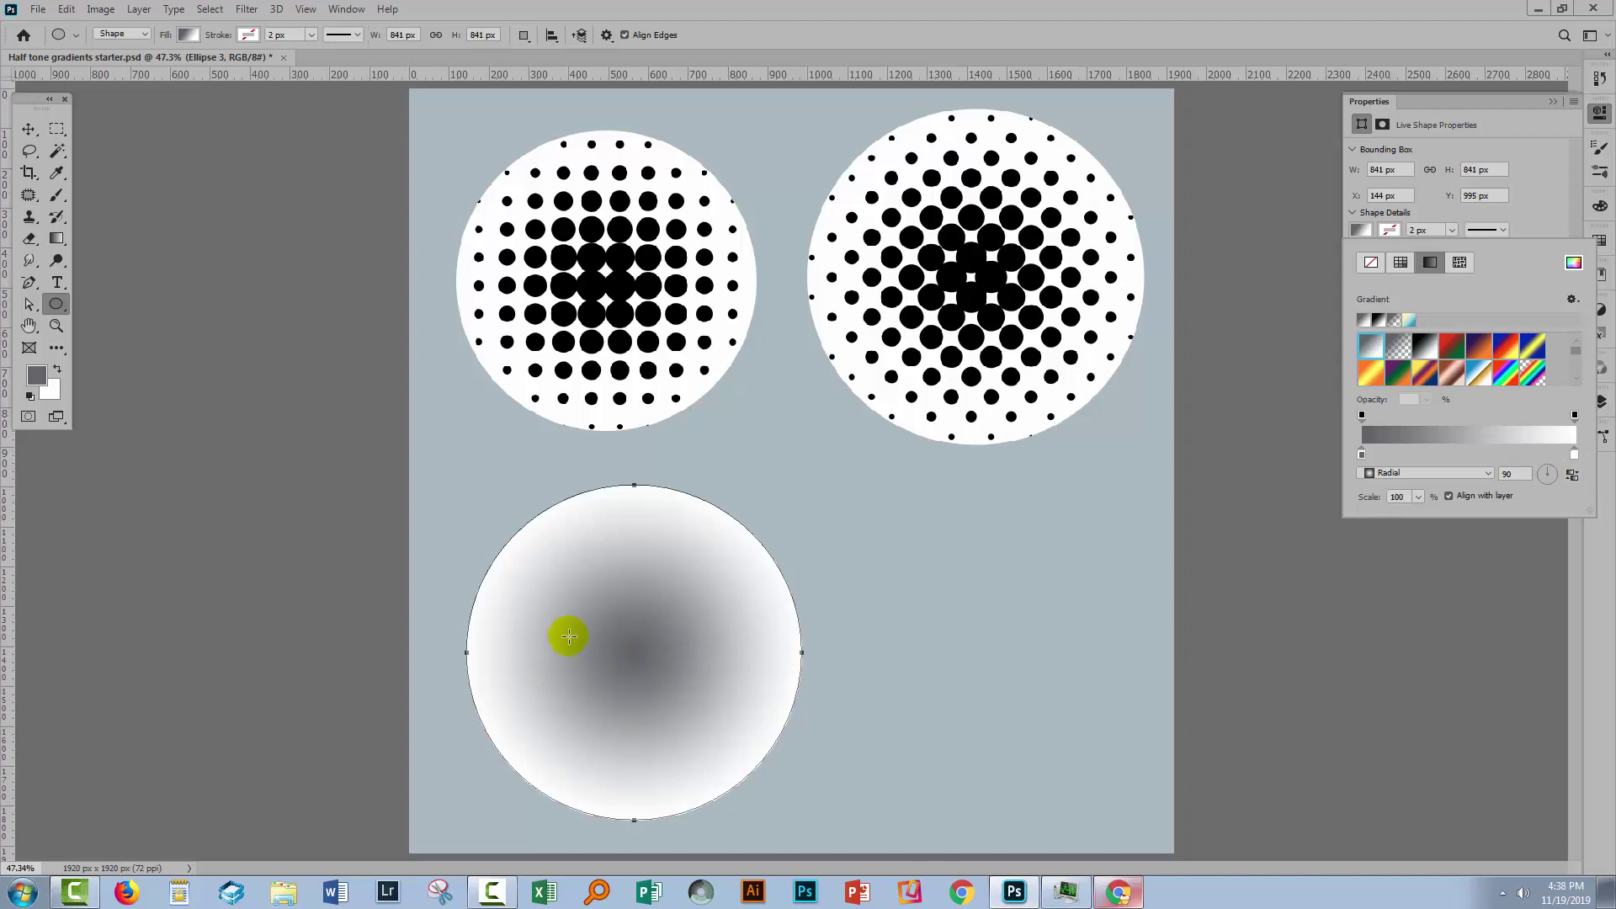
- Convert Ellipse 3 to a smart object with Convert for Smart Filters
{"action": "left_click", "coordinate": [249, 21]}
{"action": "left_click", "coordinate": [247, 10]}
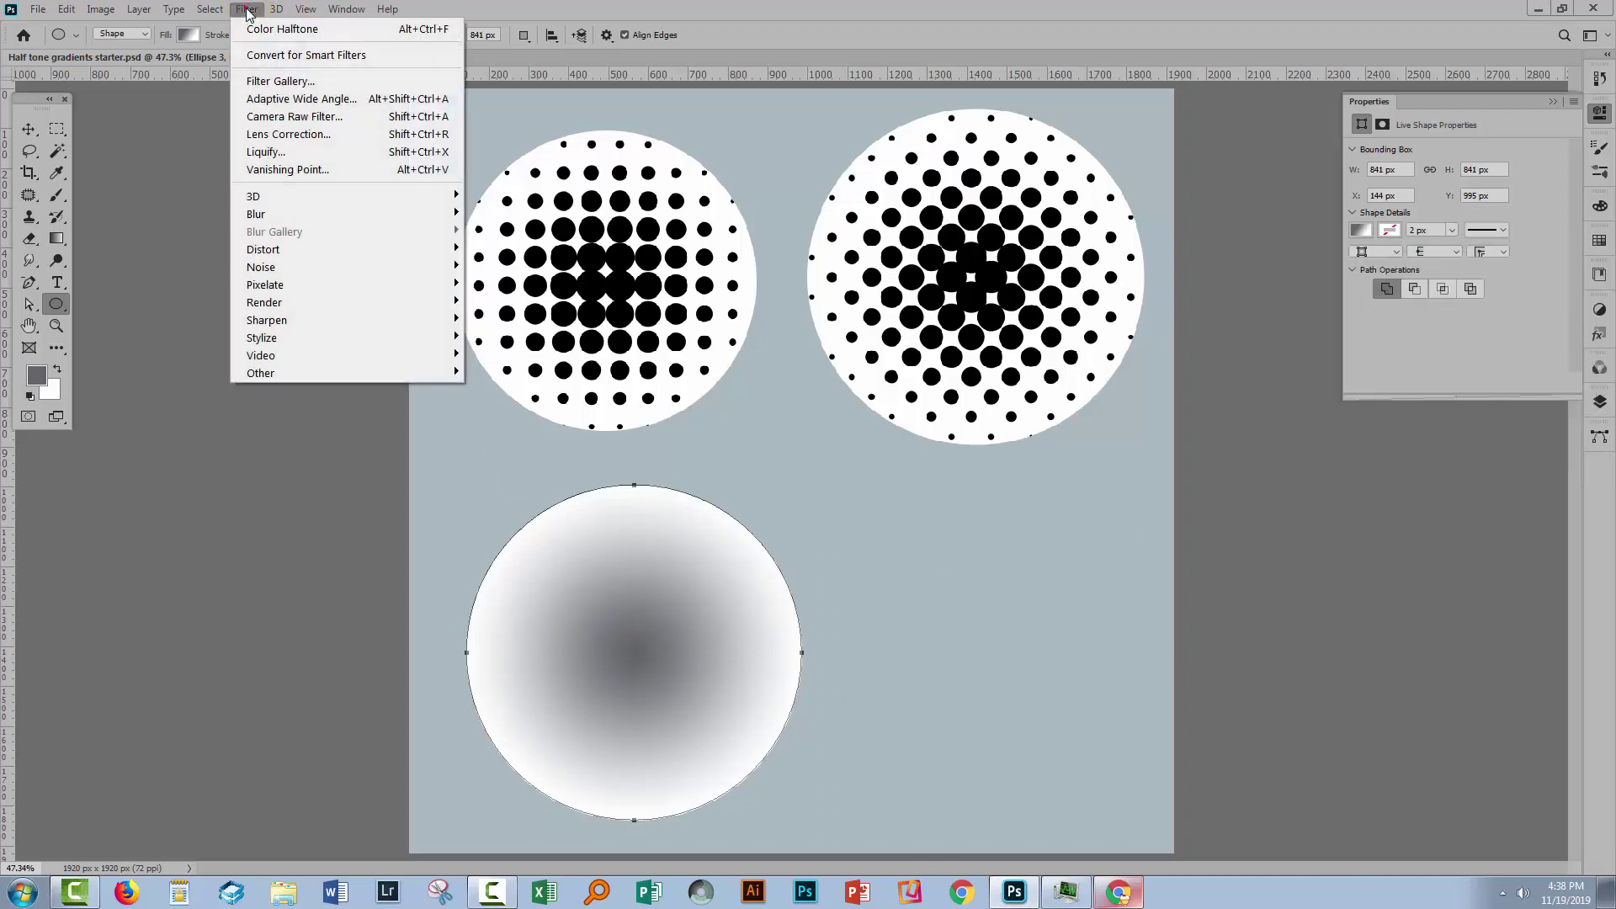
{"action": "left_click", "coordinate": [274, 52]}
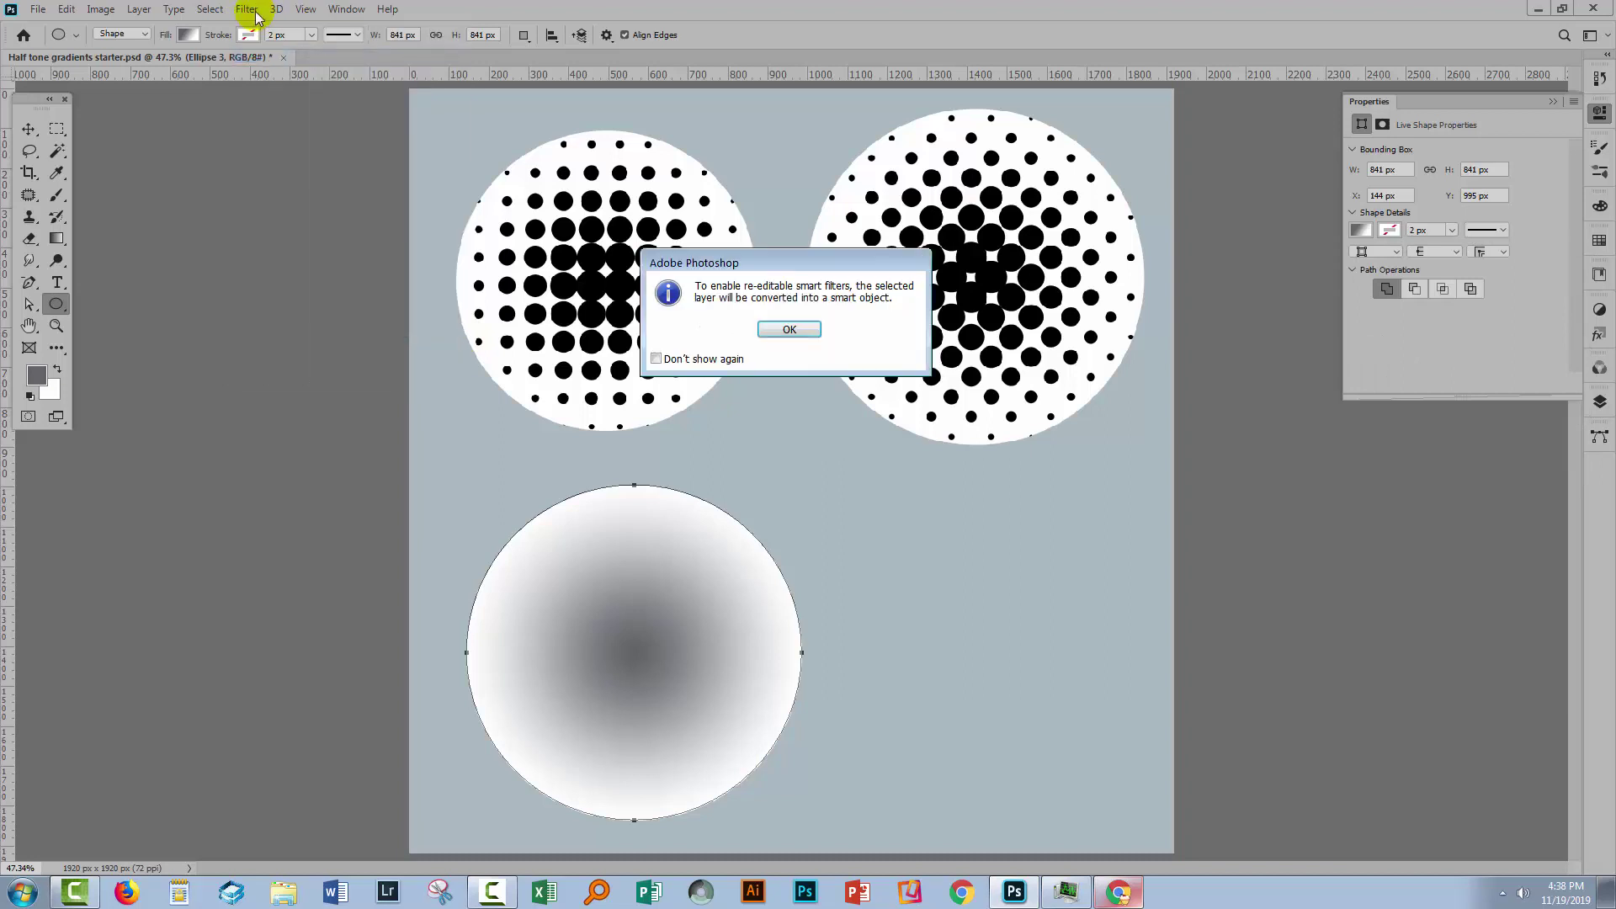
{"action": "left_click", "coordinate": [790, 331]}
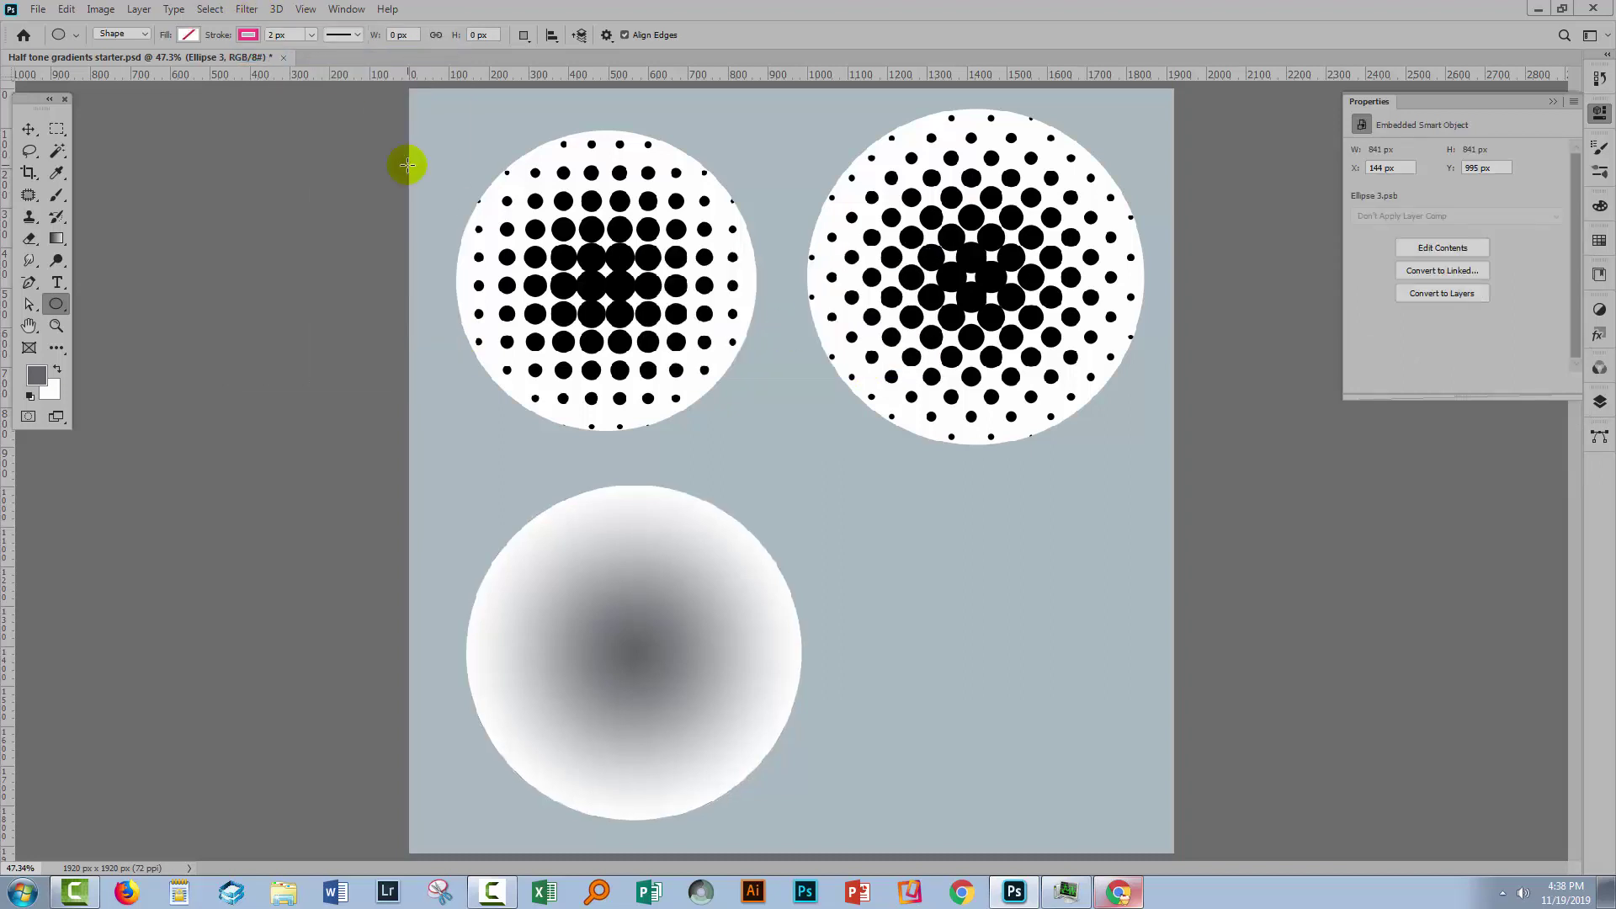
- Apply Color Halftone at 45-degree angles to the bottom circle
{"action": "left_click", "coordinate": [245, 10]}
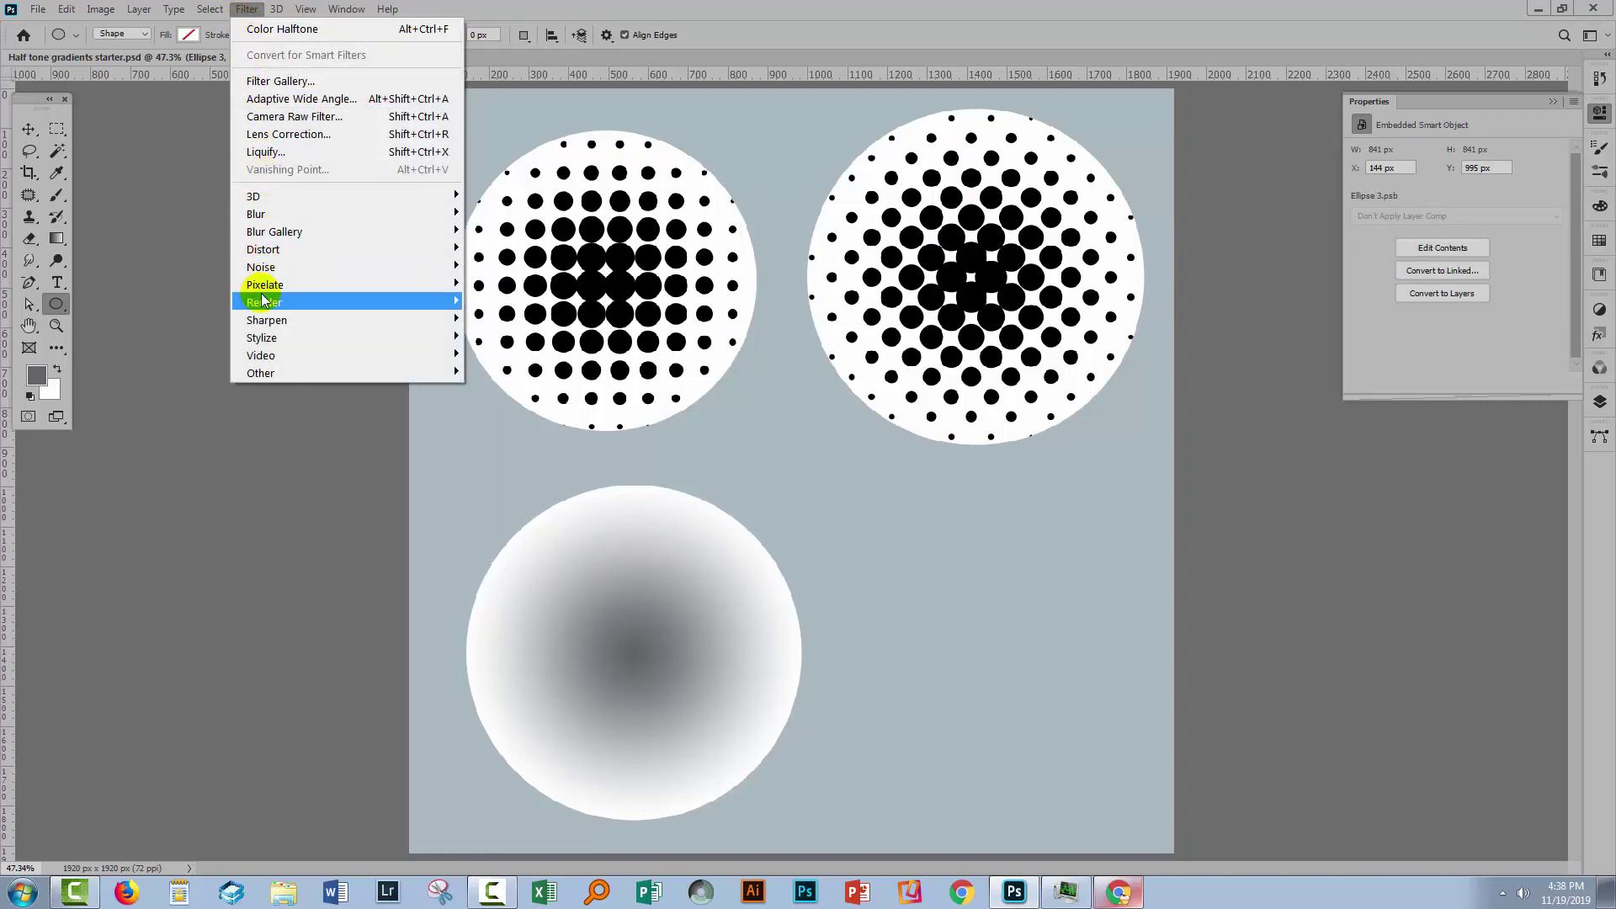
{"action": "mouse_move", "coordinate": [430, 284]}
{"action": "left_click", "coordinate": [189, 288]}
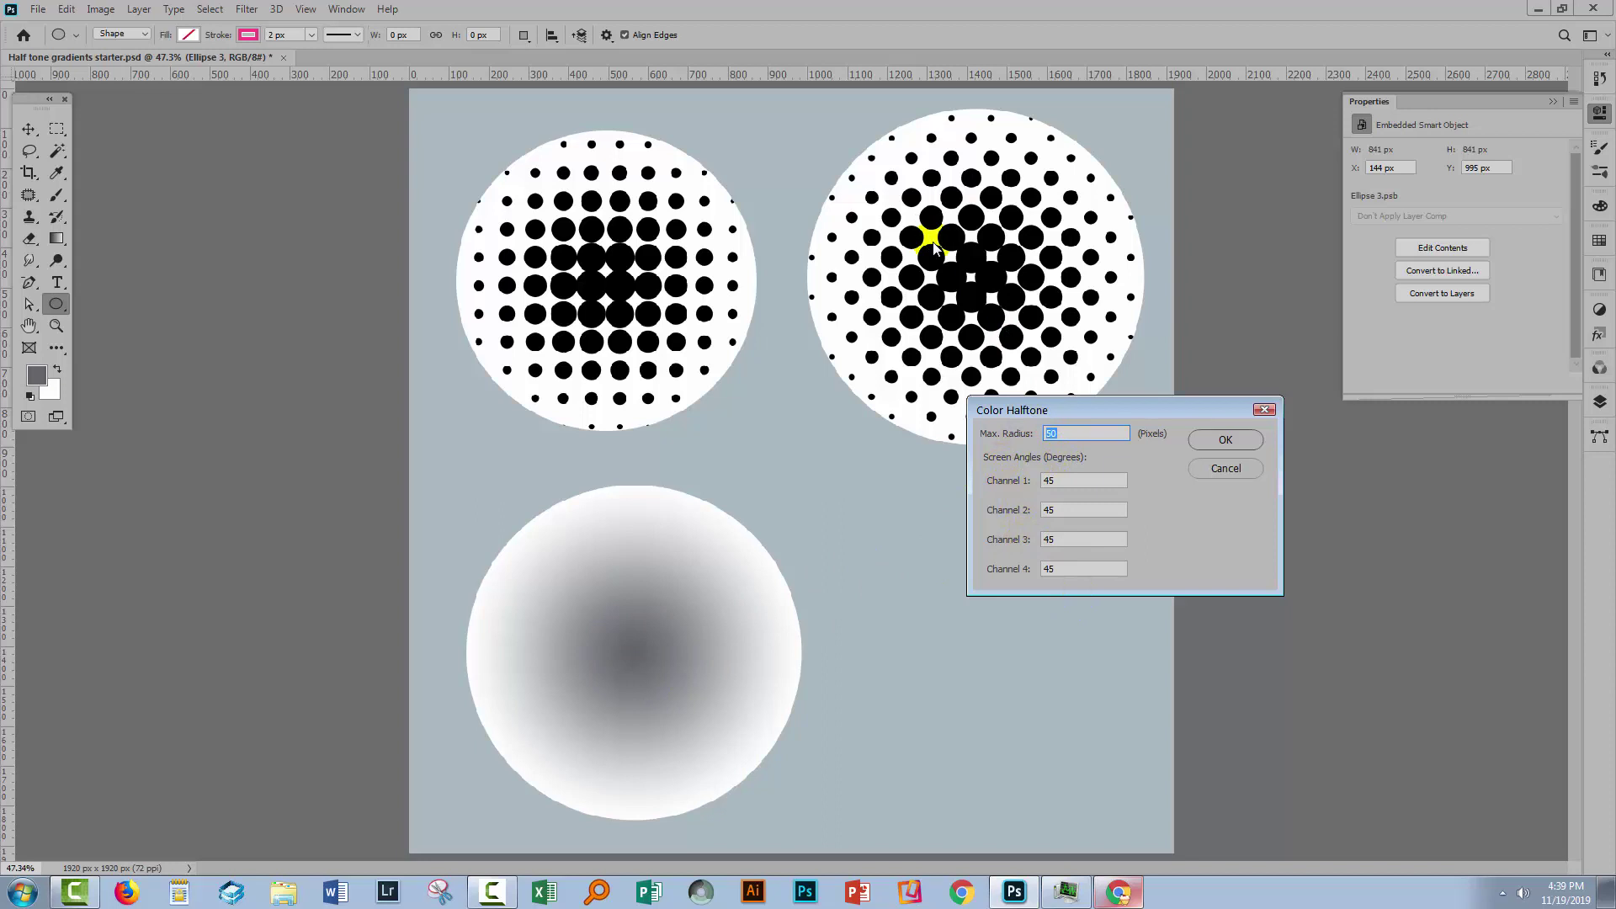
{"action": "left_click", "coordinate": [1223, 440]}
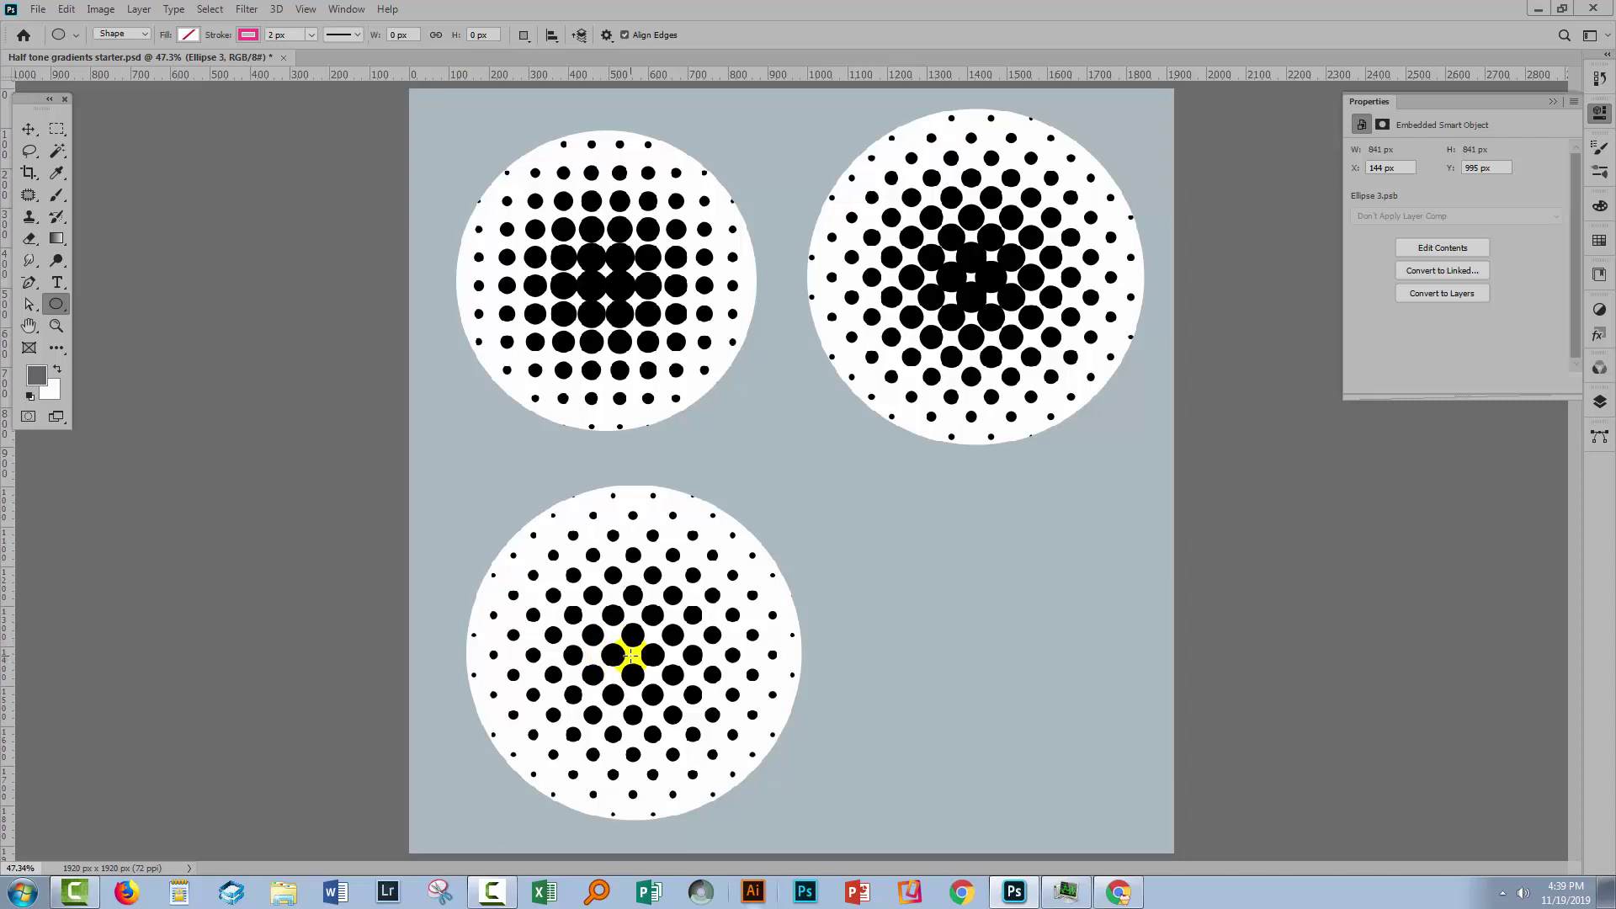
- Duplicate the Ellipse 3 layer and move the copy to the page's lower right
{"action": "left_click", "coordinate": [1600, 404]}
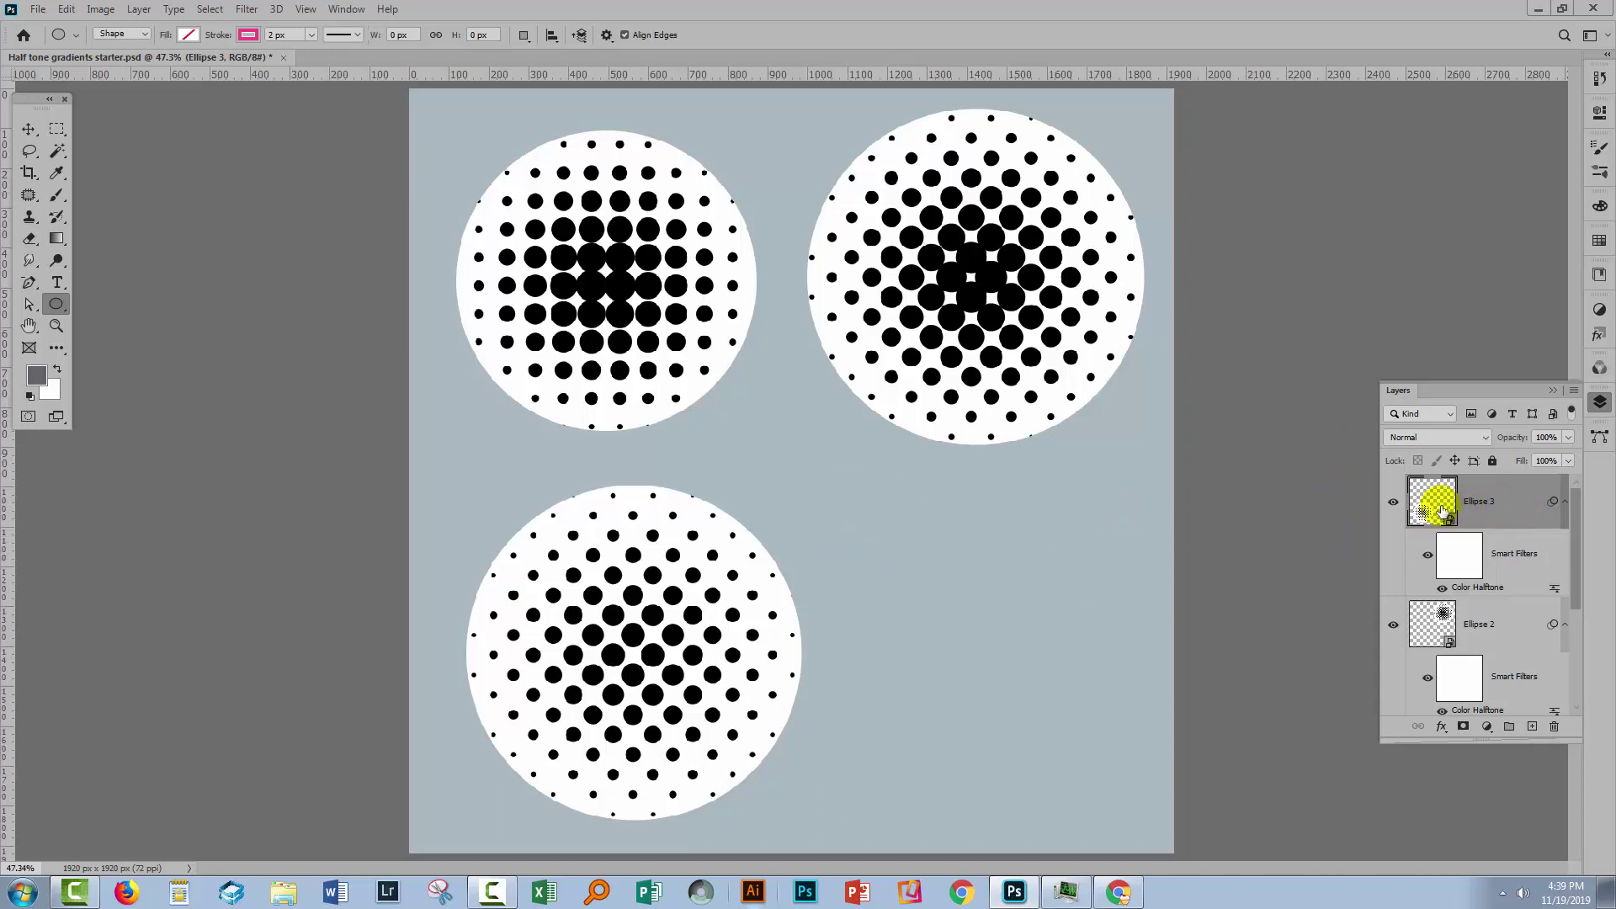
{"action": "left_click", "coordinate": [1393, 503]}
{"action": "left_click", "coordinate": [1393, 504]}
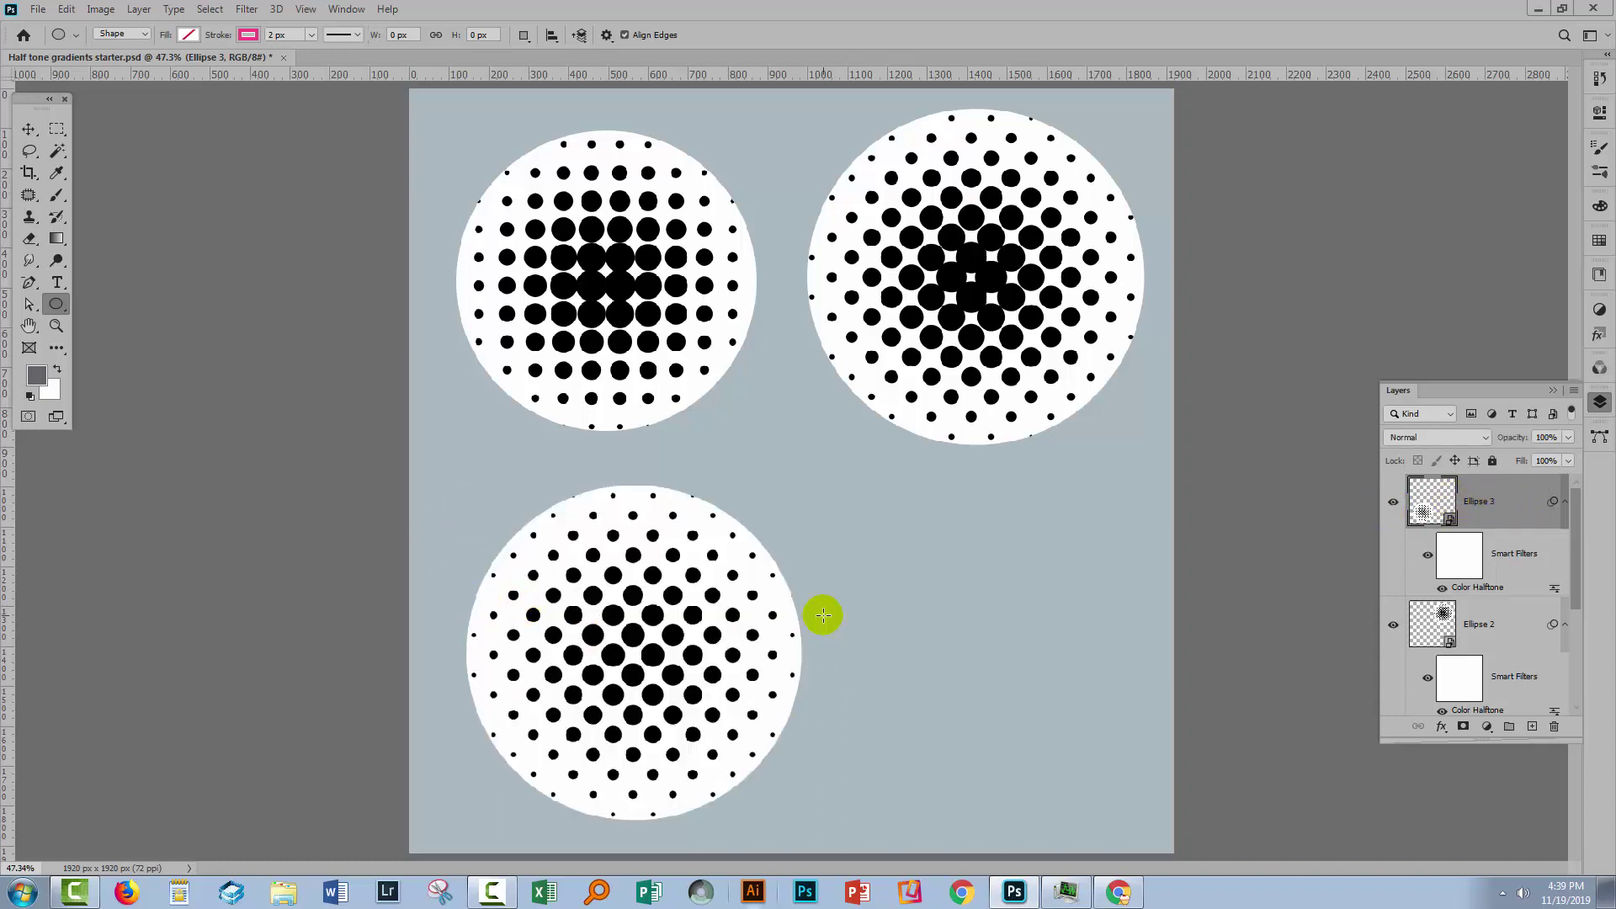
{"action": "left_click_drag", "start_coordinate": [1519, 506], "coordinate": [1534, 726]}
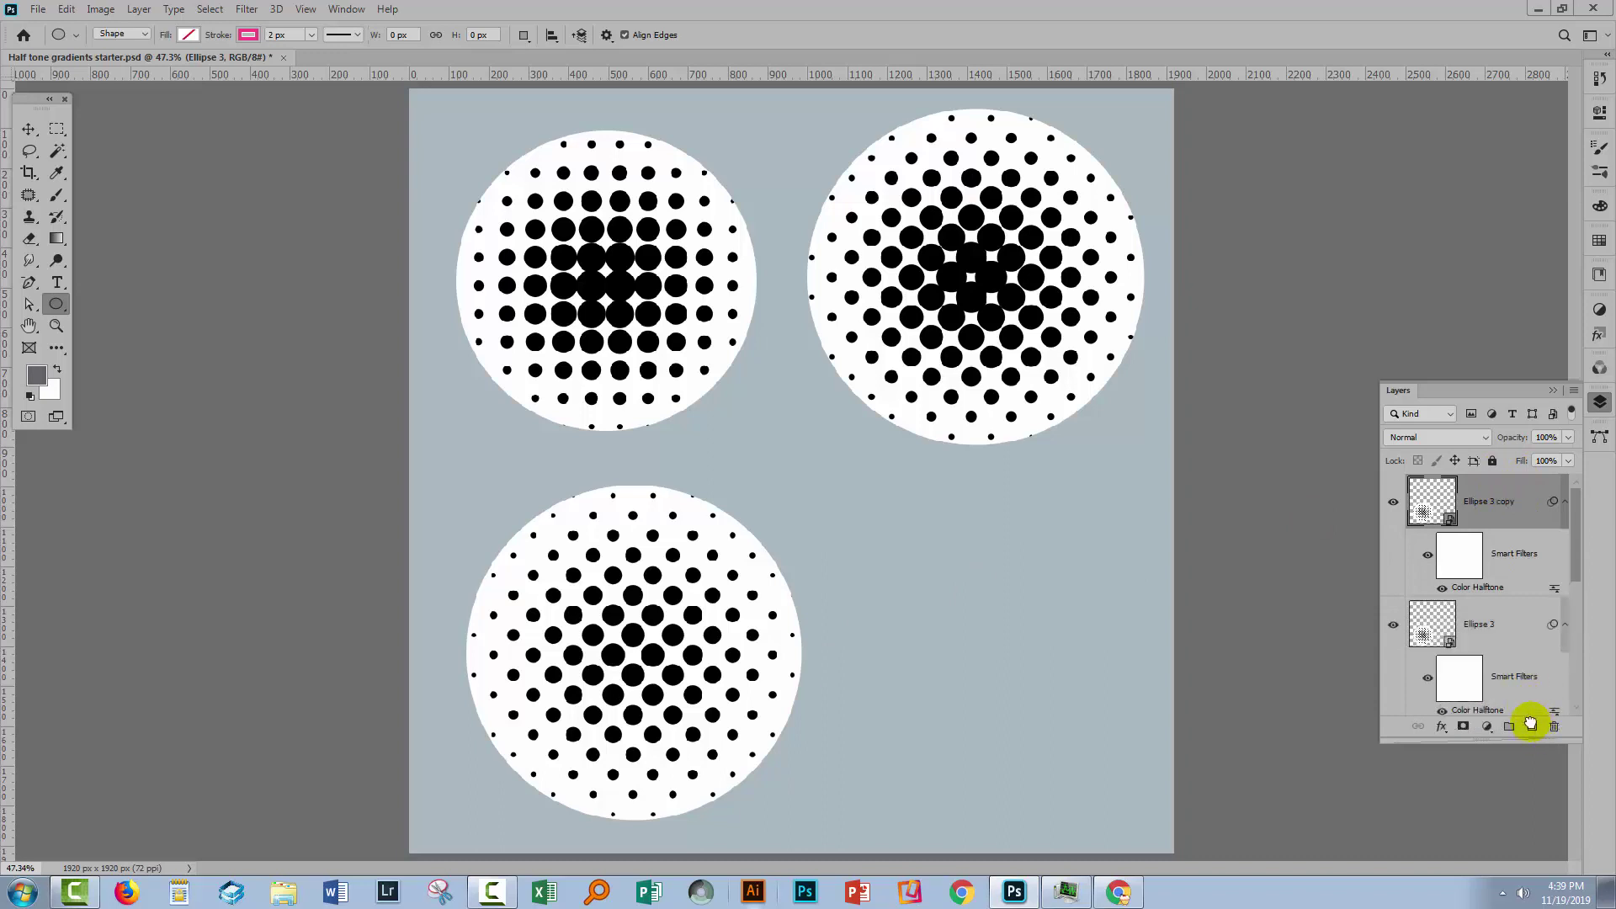
{"action": "left_click", "coordinate": [28, 129]}
{"action": "left_click_drag", "start_coordinate": [677, 654], "coordinate": [1037, 662]}
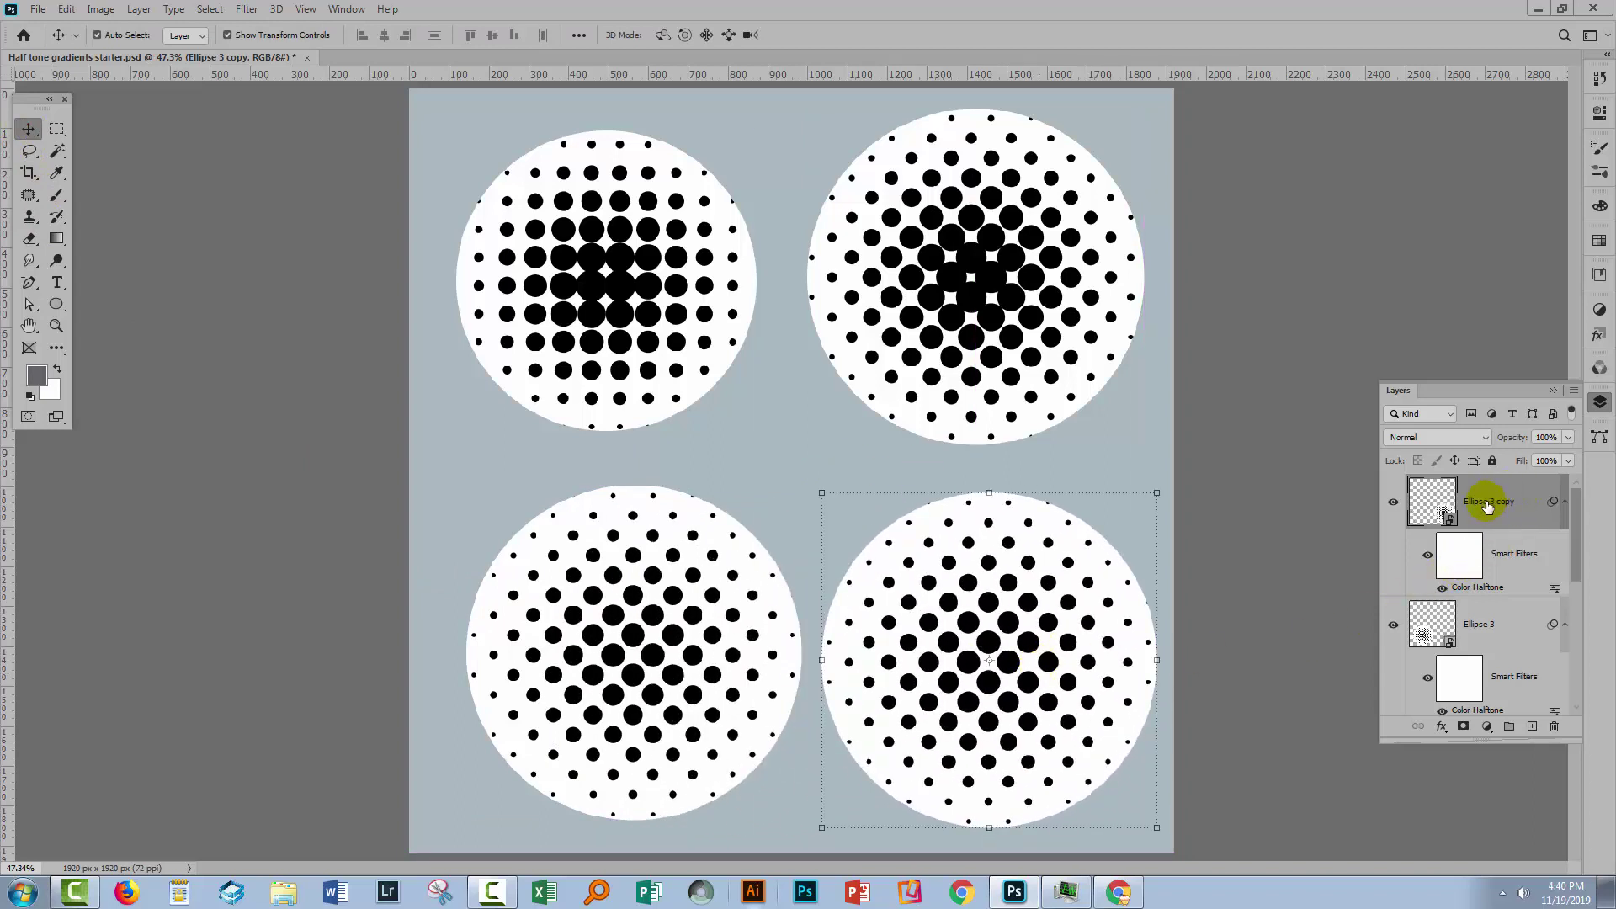
- Split the This Layer white Blend If slider on Ellipse 3 copy (about 238/249) so its white drops out
{"action": "double_click", "coordinate": [1523, 501]}
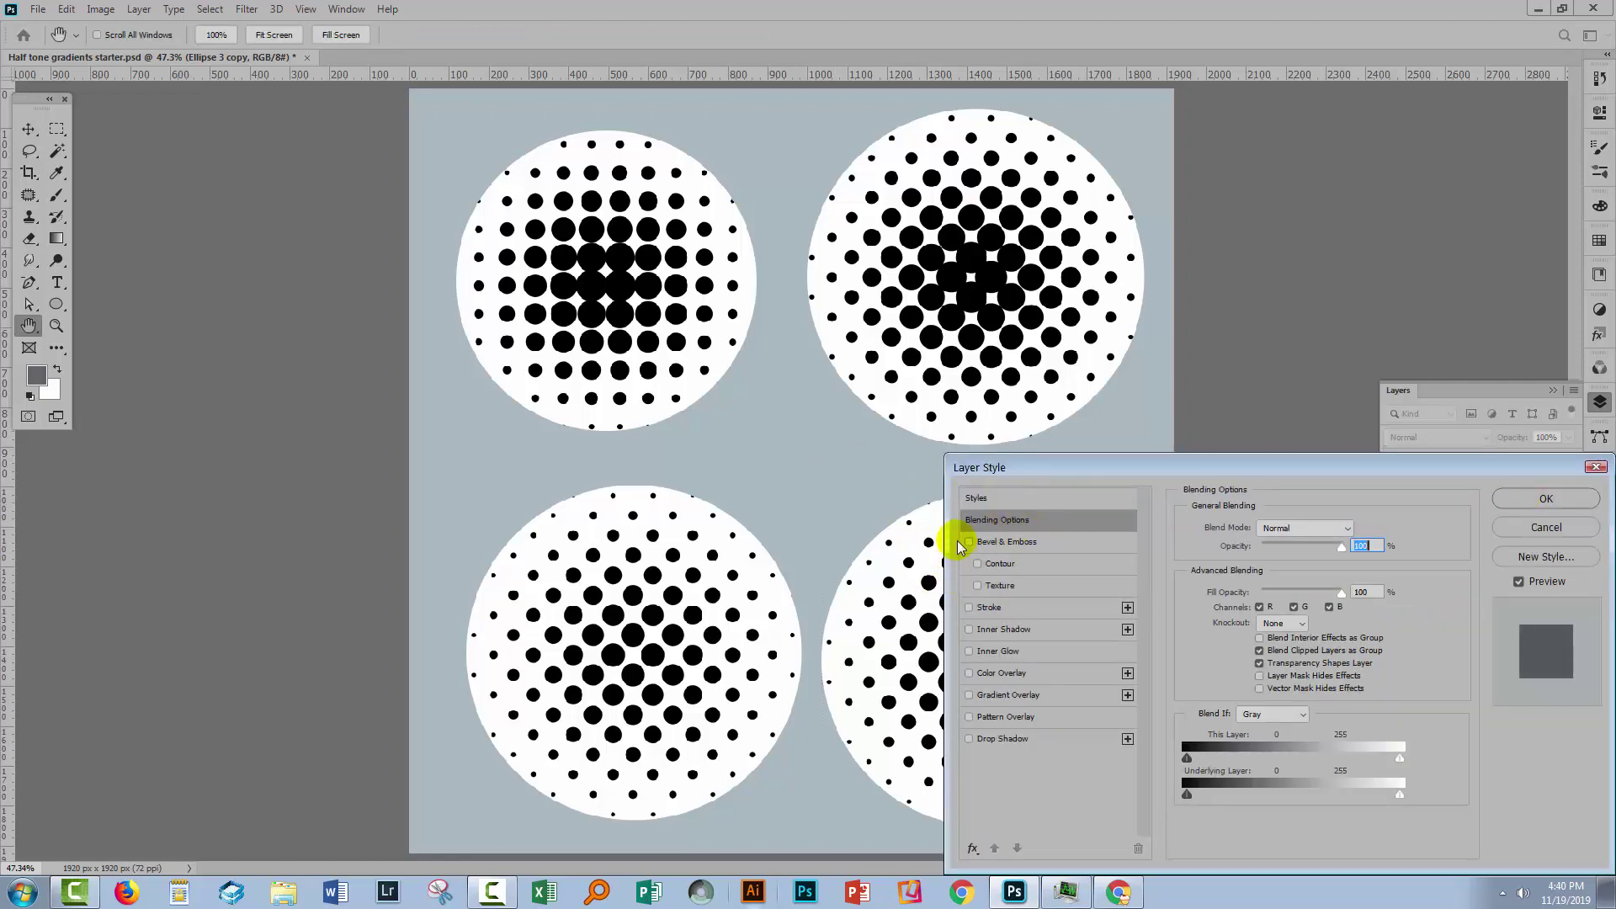
{"action": "left_click_drag", "start_coordinate": [1023, 468], "coordinate": [898, 305]}
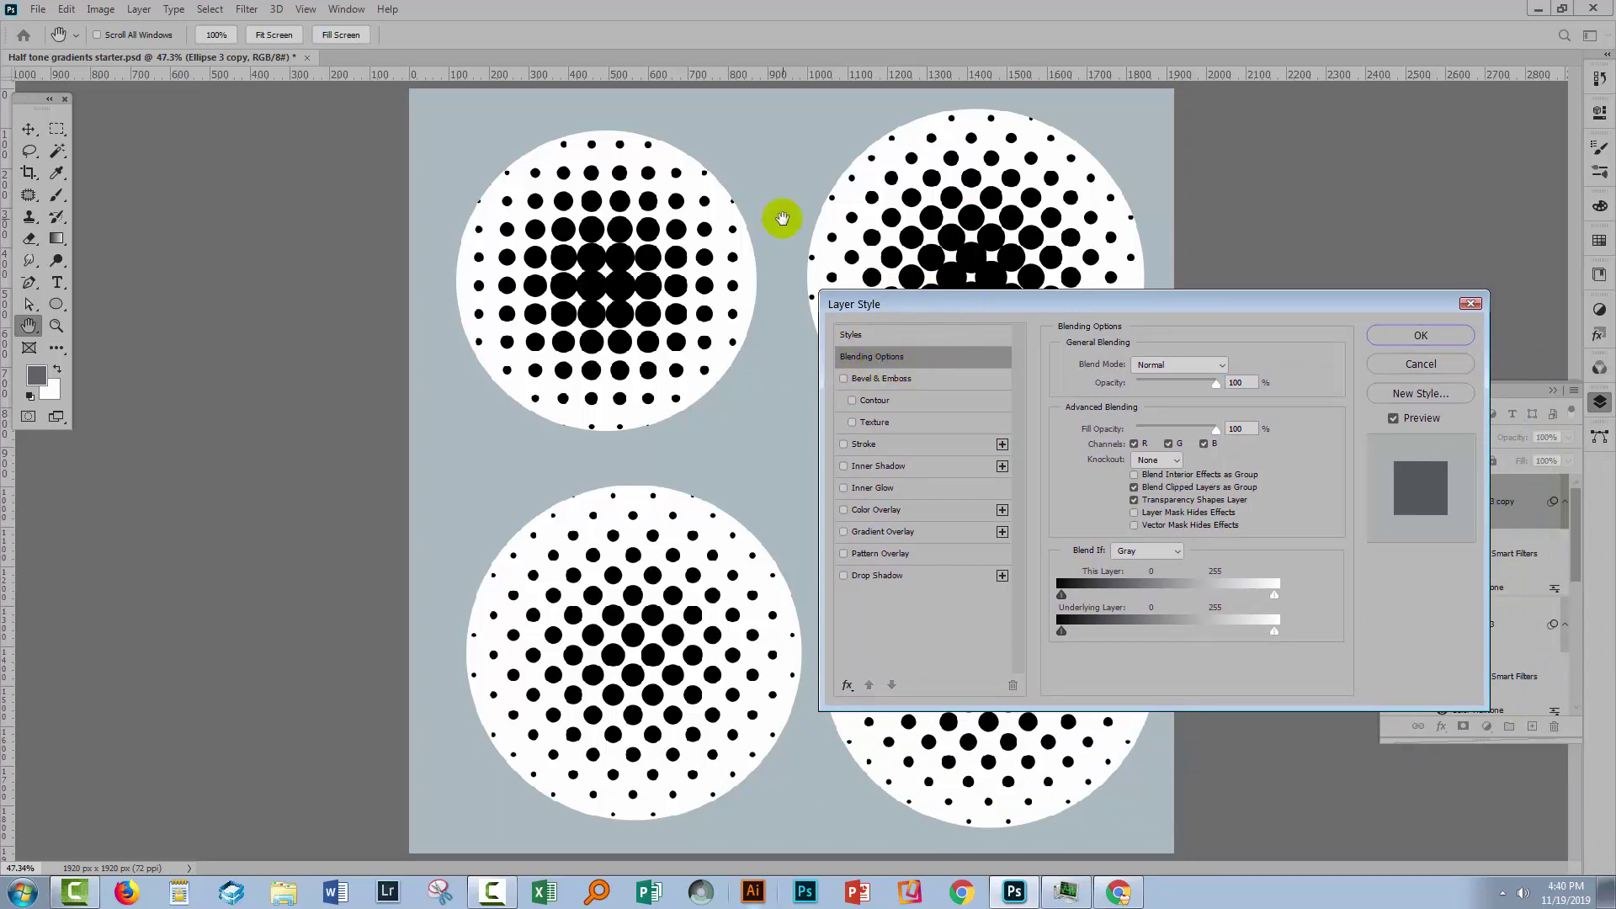
{"action": "left_click_drag", "start_coordinate": [987, 303], "coordinate": [293, 236]}
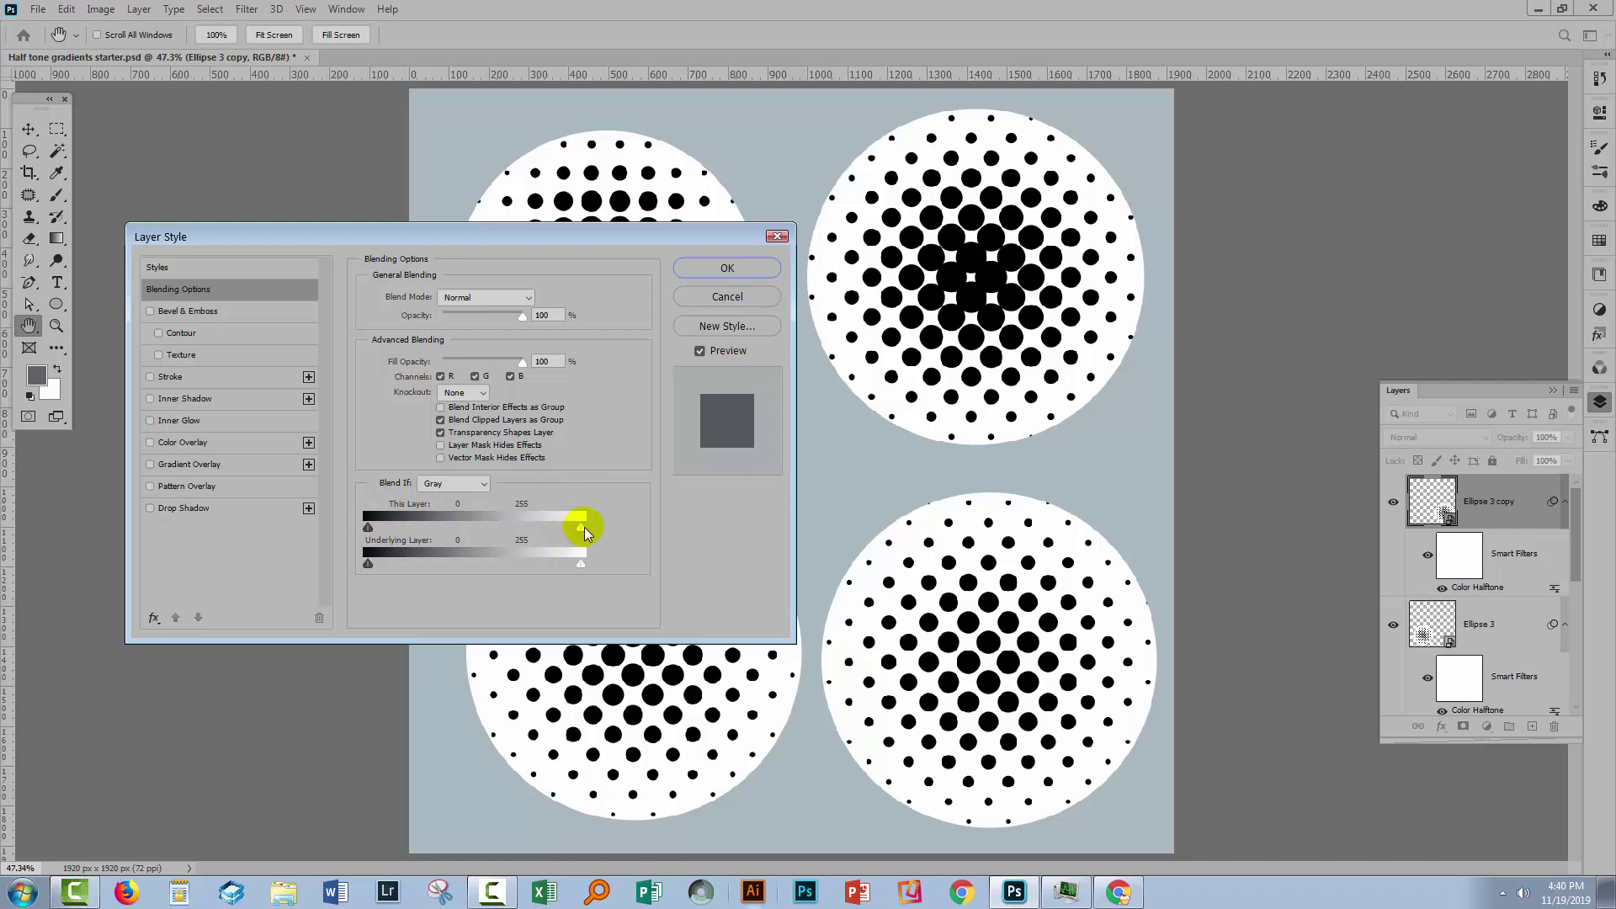
{"action": "left_click_drag", "start_coordinate": [580, 528], "coordinate": [577, 532]}
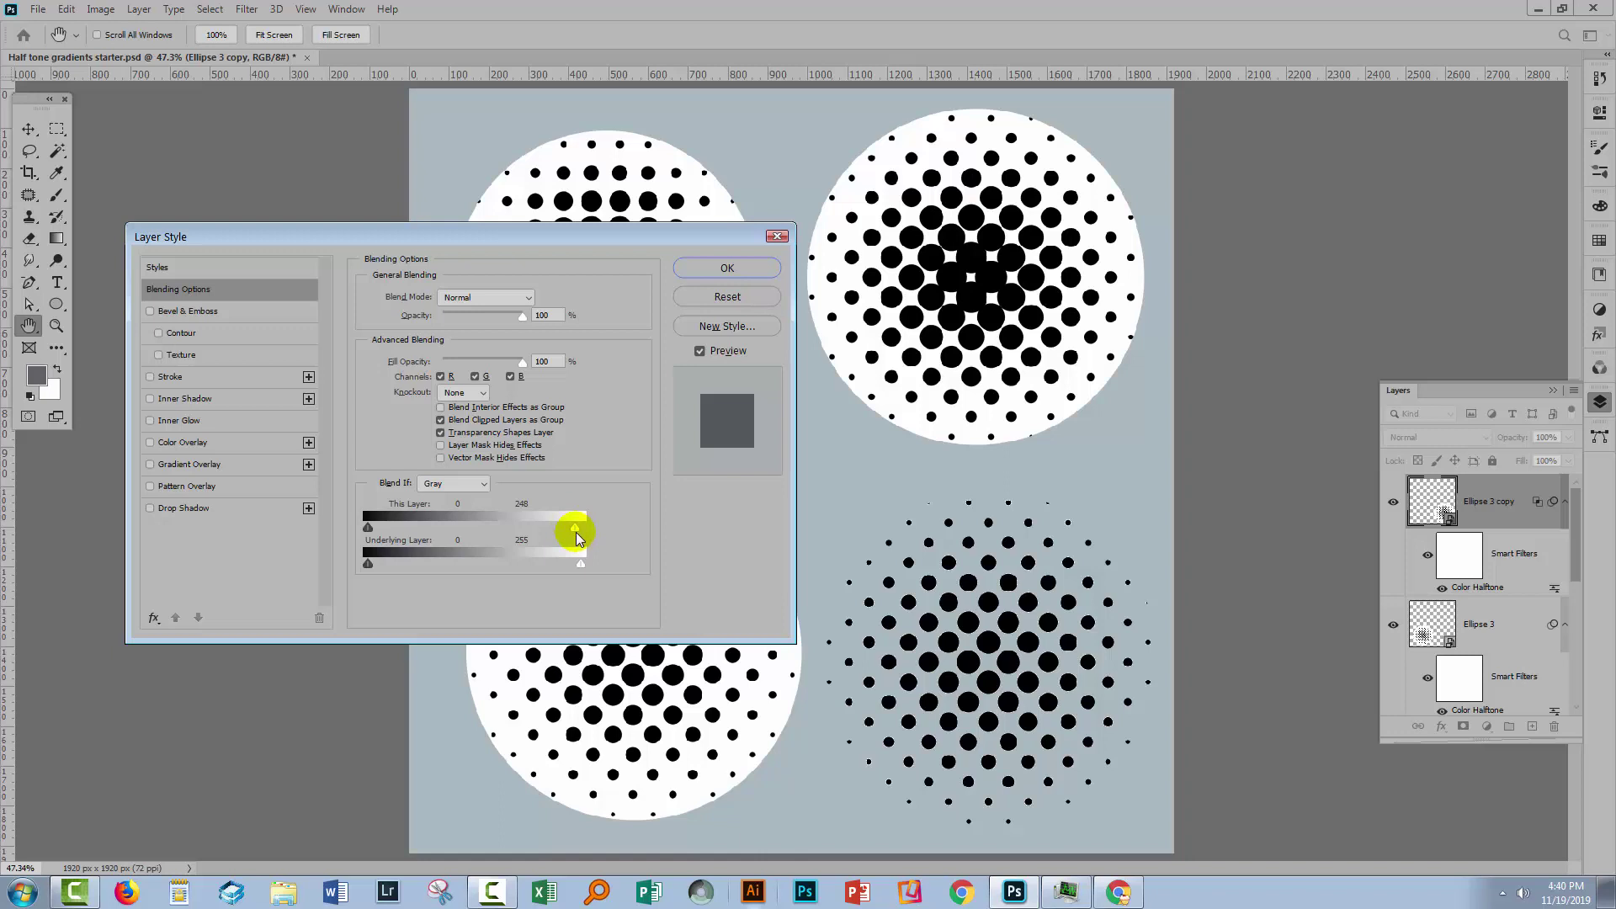
{"action": "left_click_drag", "start_coordinate": [580, 529], "coordinate": [564, 528]}
{"action": "left_click_drag", "start_coordinate": [584, 526], "coordinate": [574, 527]}
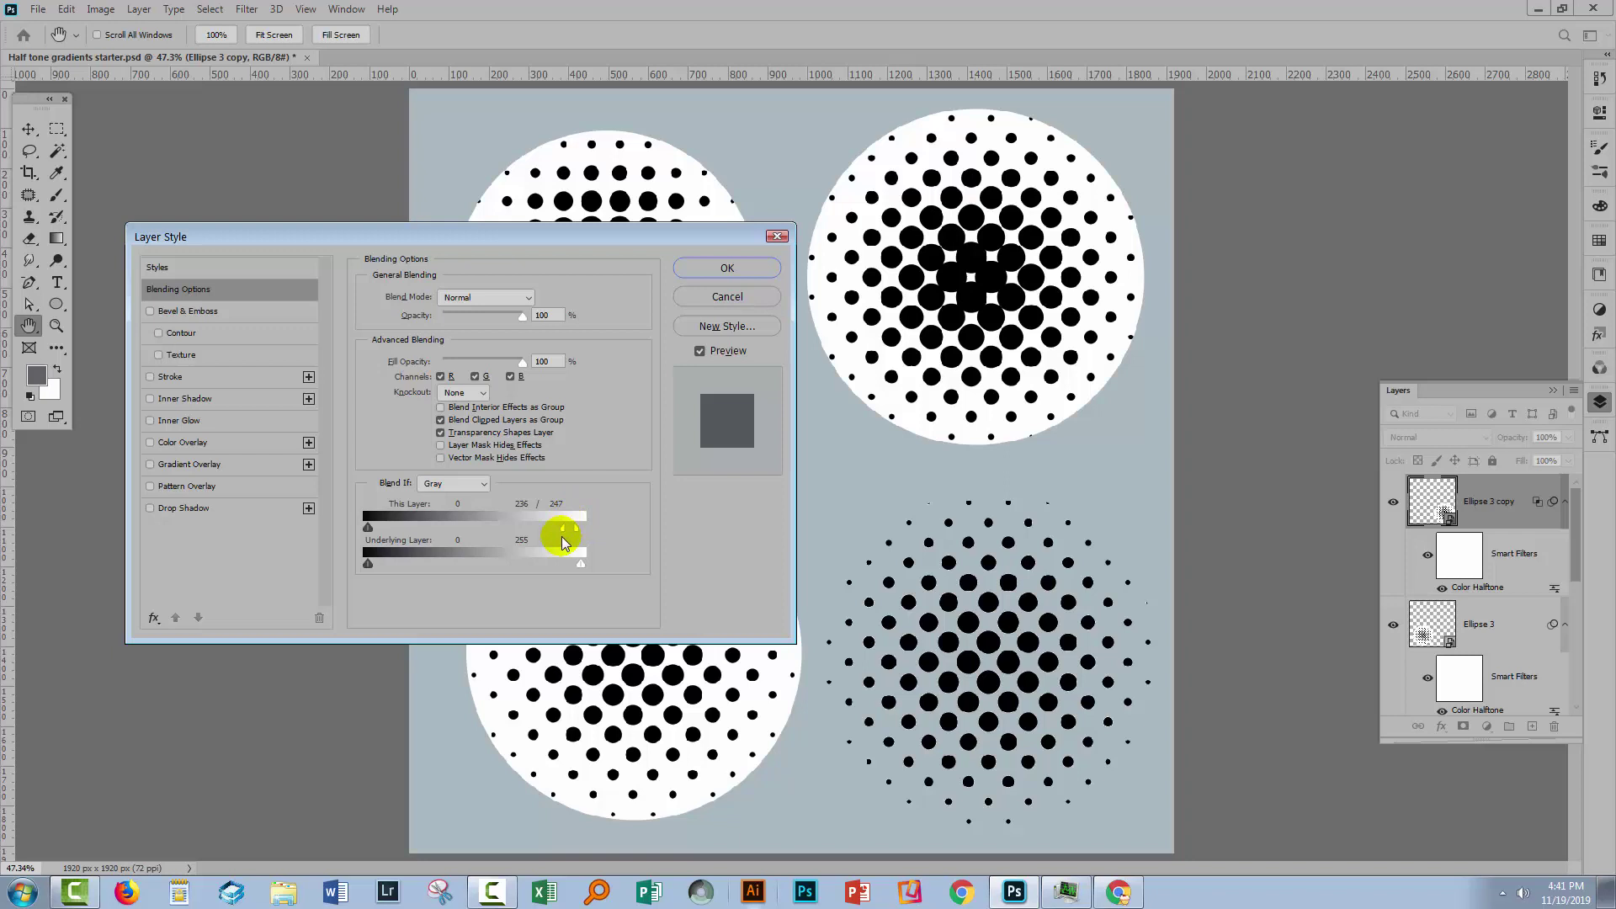
{"action": "left_click_drag", "start_coordinate": [563, 533], "coordinate": [577, 533]}
{"action": "left_click", "coordinate": [575, 528]}
{"action": "left_click_drag", "start_coordinate": [563, 536], "coordinate": [567, 536]}
{"action": "left_click", "coordinate": [729, 267]}
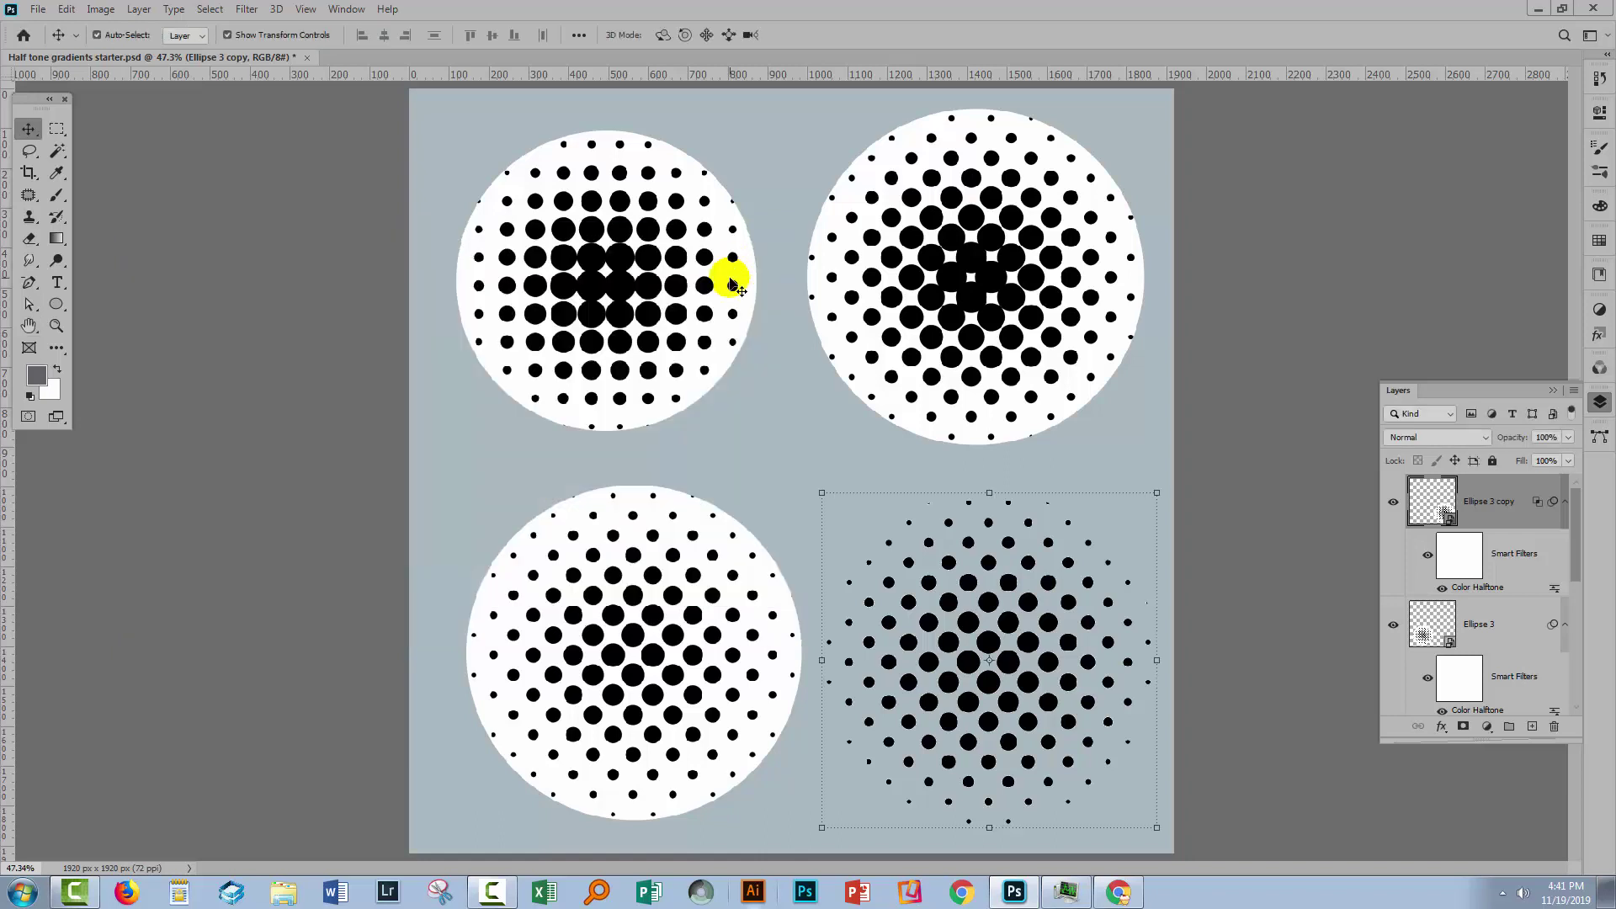
- Create a new document from the 2000 x 2000 px preset and fit it to the window
{"action": "left_click", "coordinate": [874, 393]}
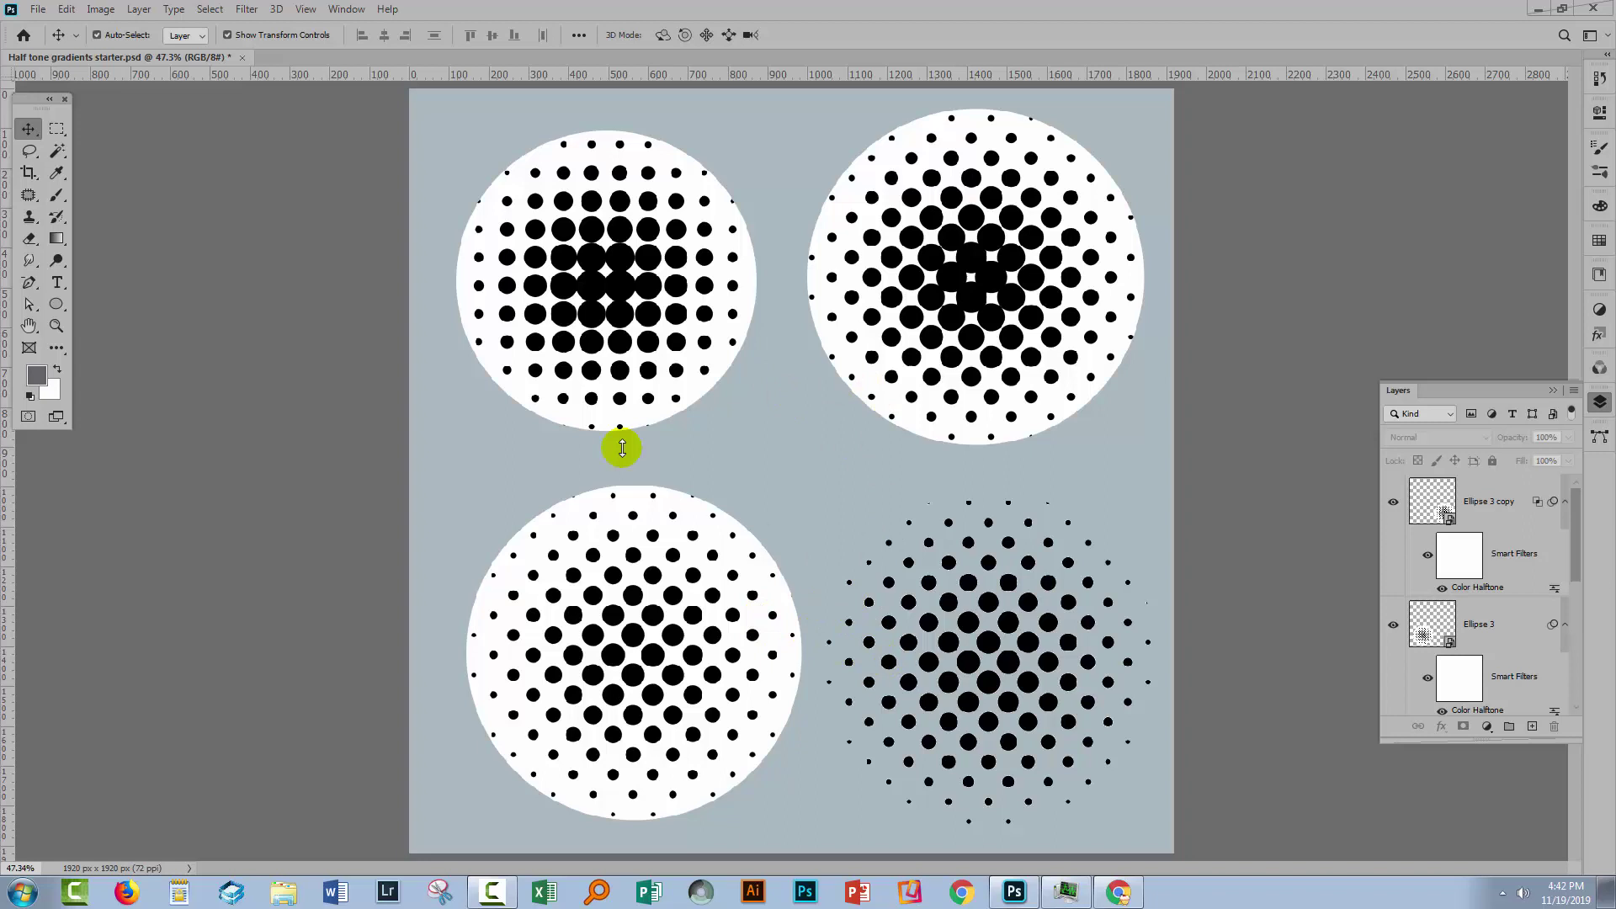
{"action": "left_click", "coordinate": [38, 10]}
{"action": "left_click", "coordinate": [50, 28]}
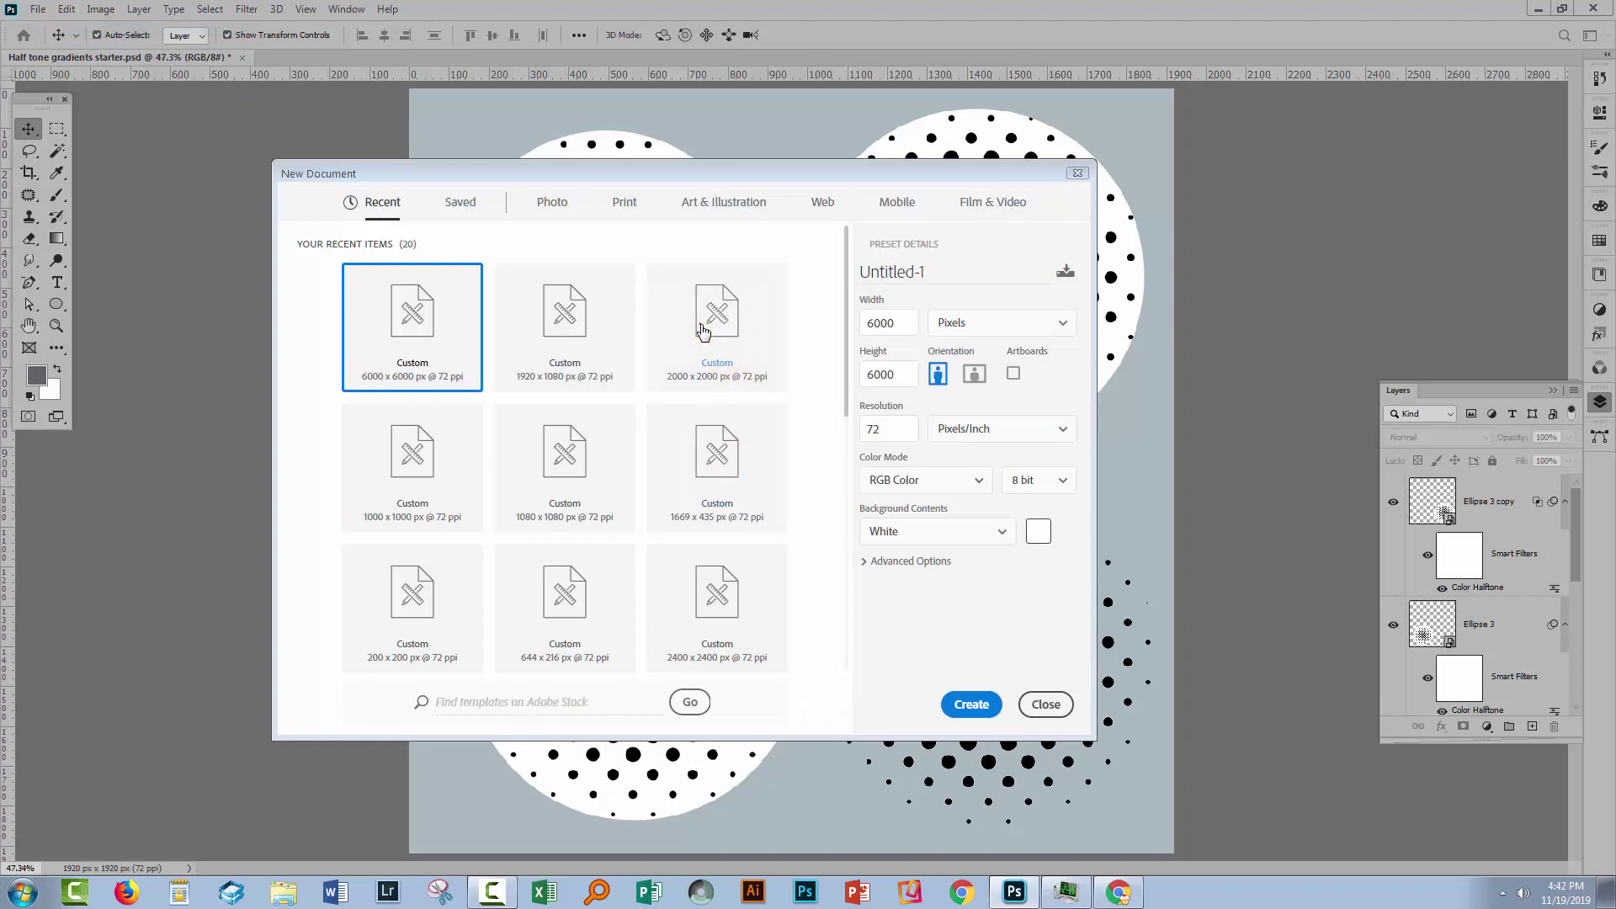
{"action": "left_click", "coordinate": [700, 341]}
{"action": "left_click", "coordinate": [954, 707]}
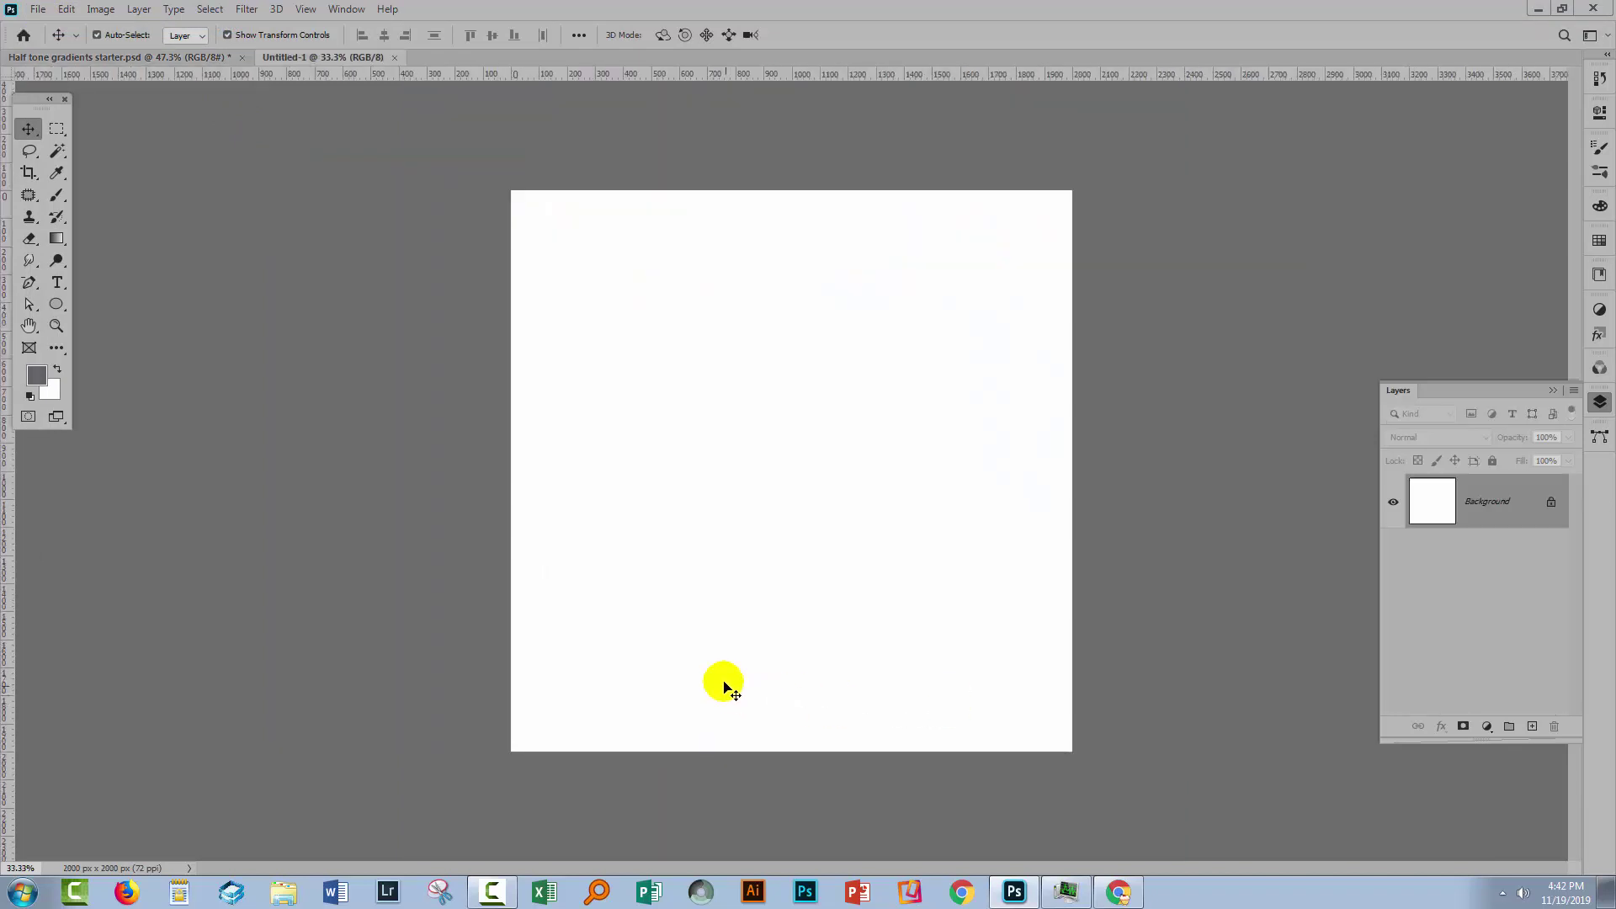
{"action": "key", "text": "ctrl+0"}
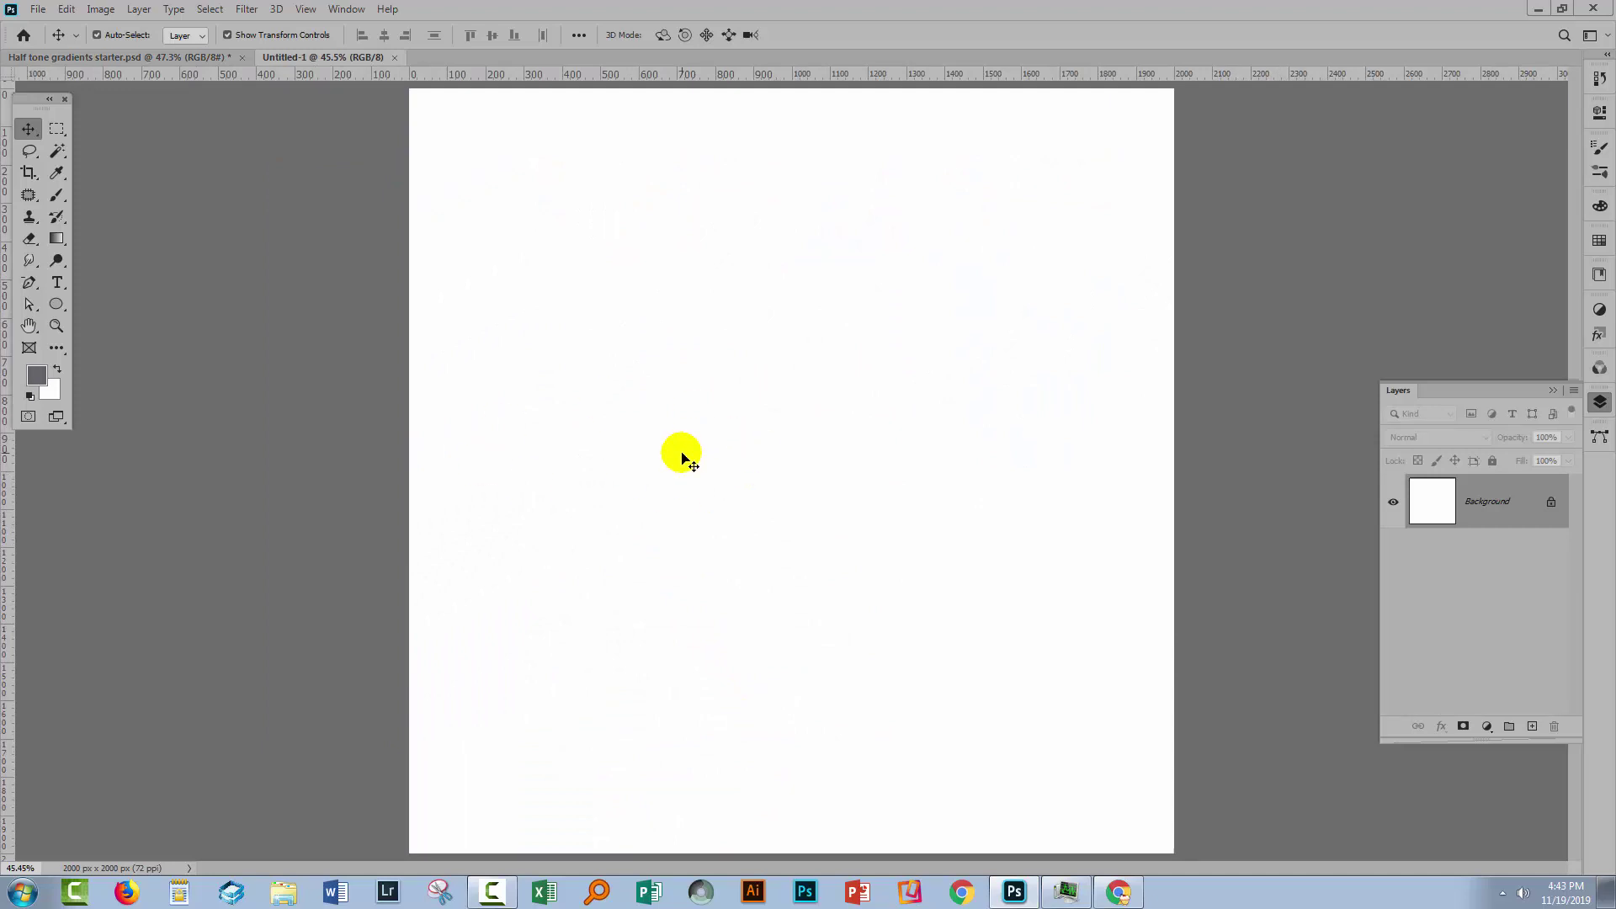
- Add a new empty layer and set the Gradient tool to Linear
{"action": "left_click", "coordinate": [1532, 726]}
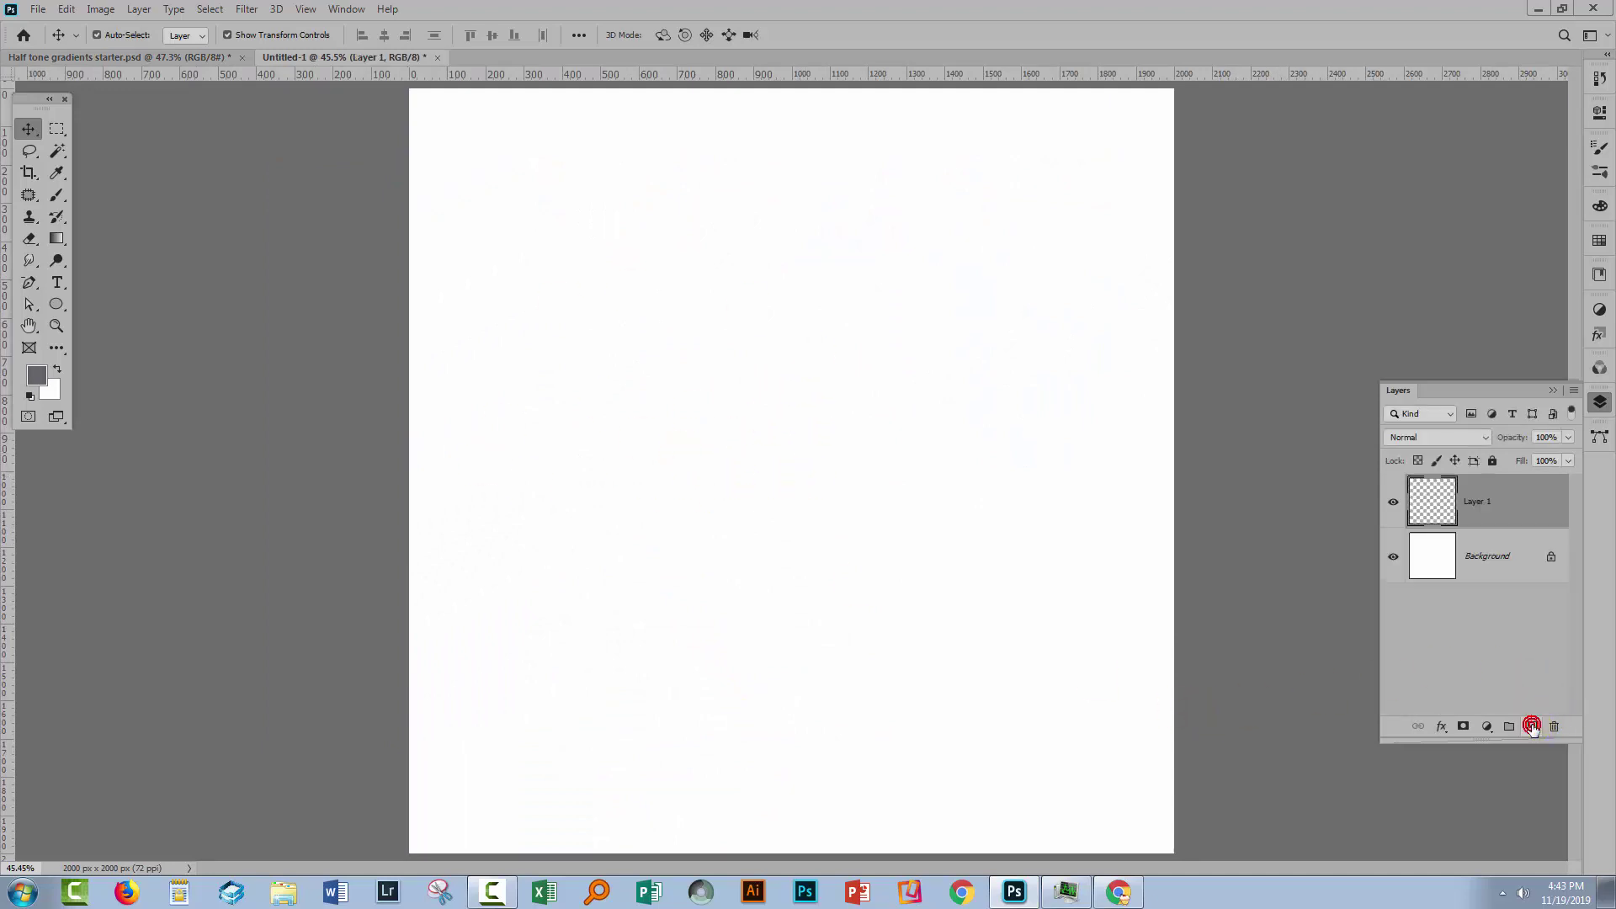
{"action": "left_click", "coordinate": [54, 240]}
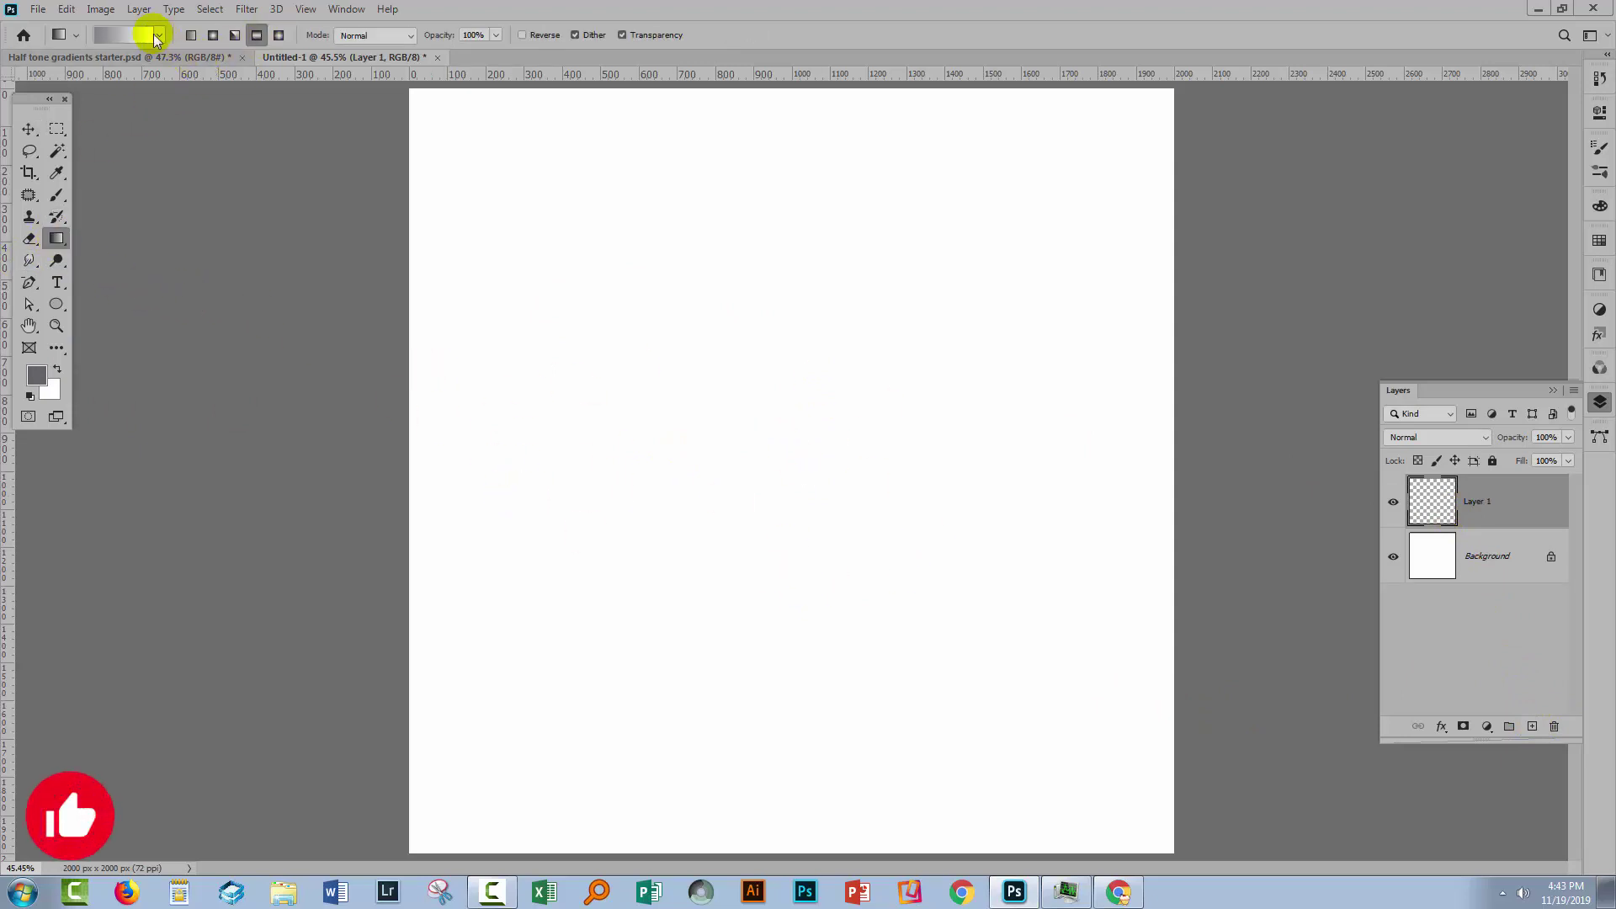
{"action": "left_click", "coordinate": [157, 36]}
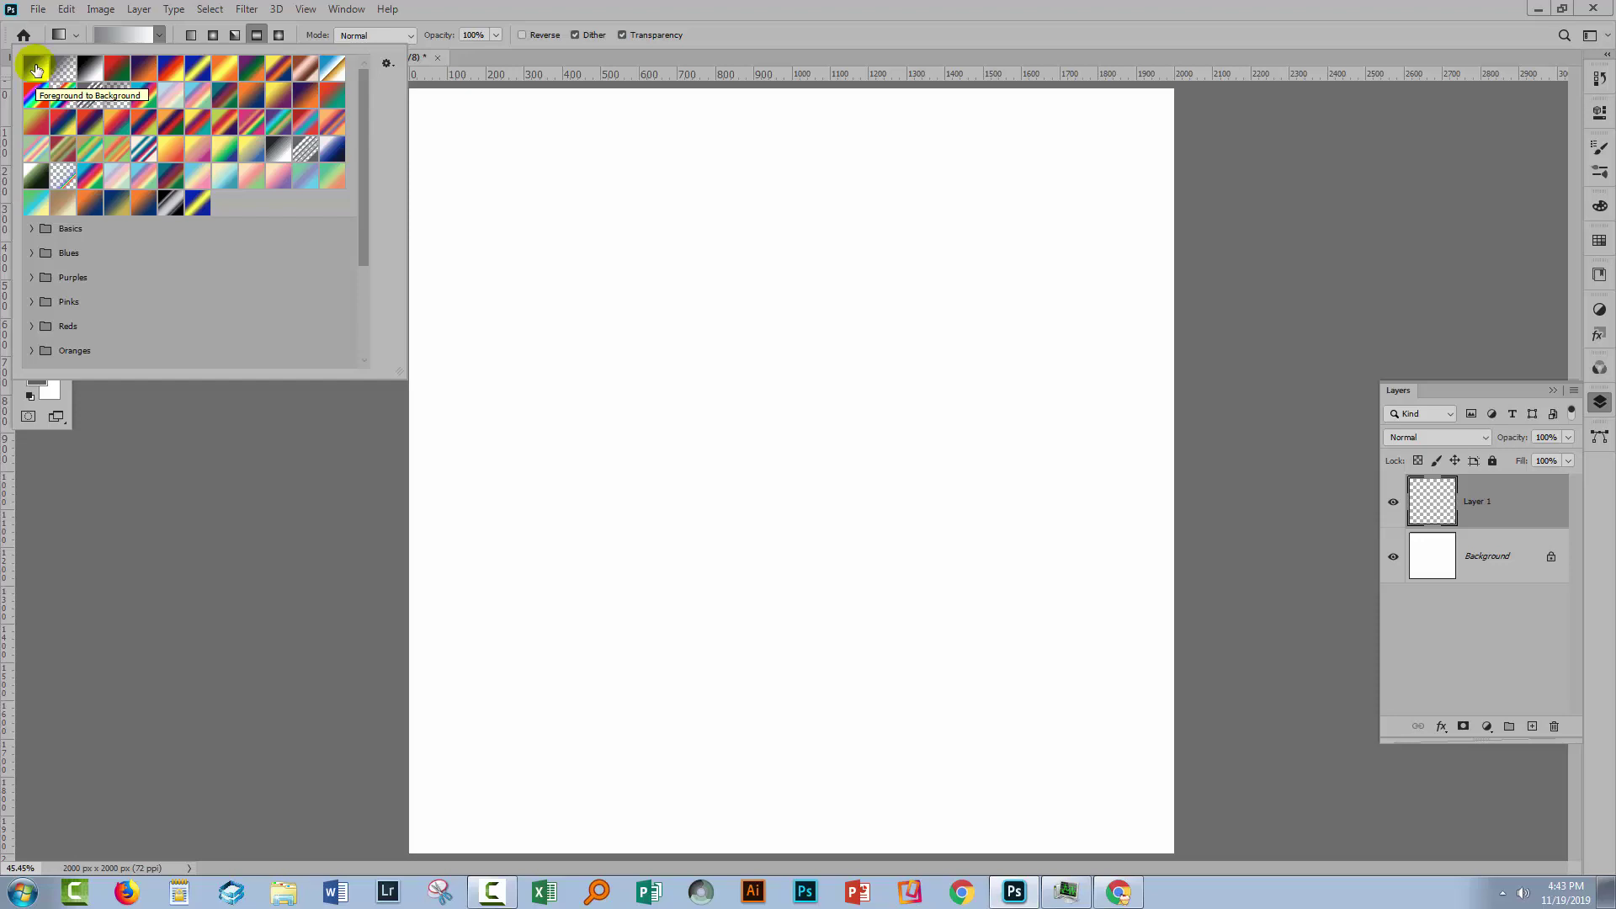
{"action": "left_click", "coordinate": [192, 35]}
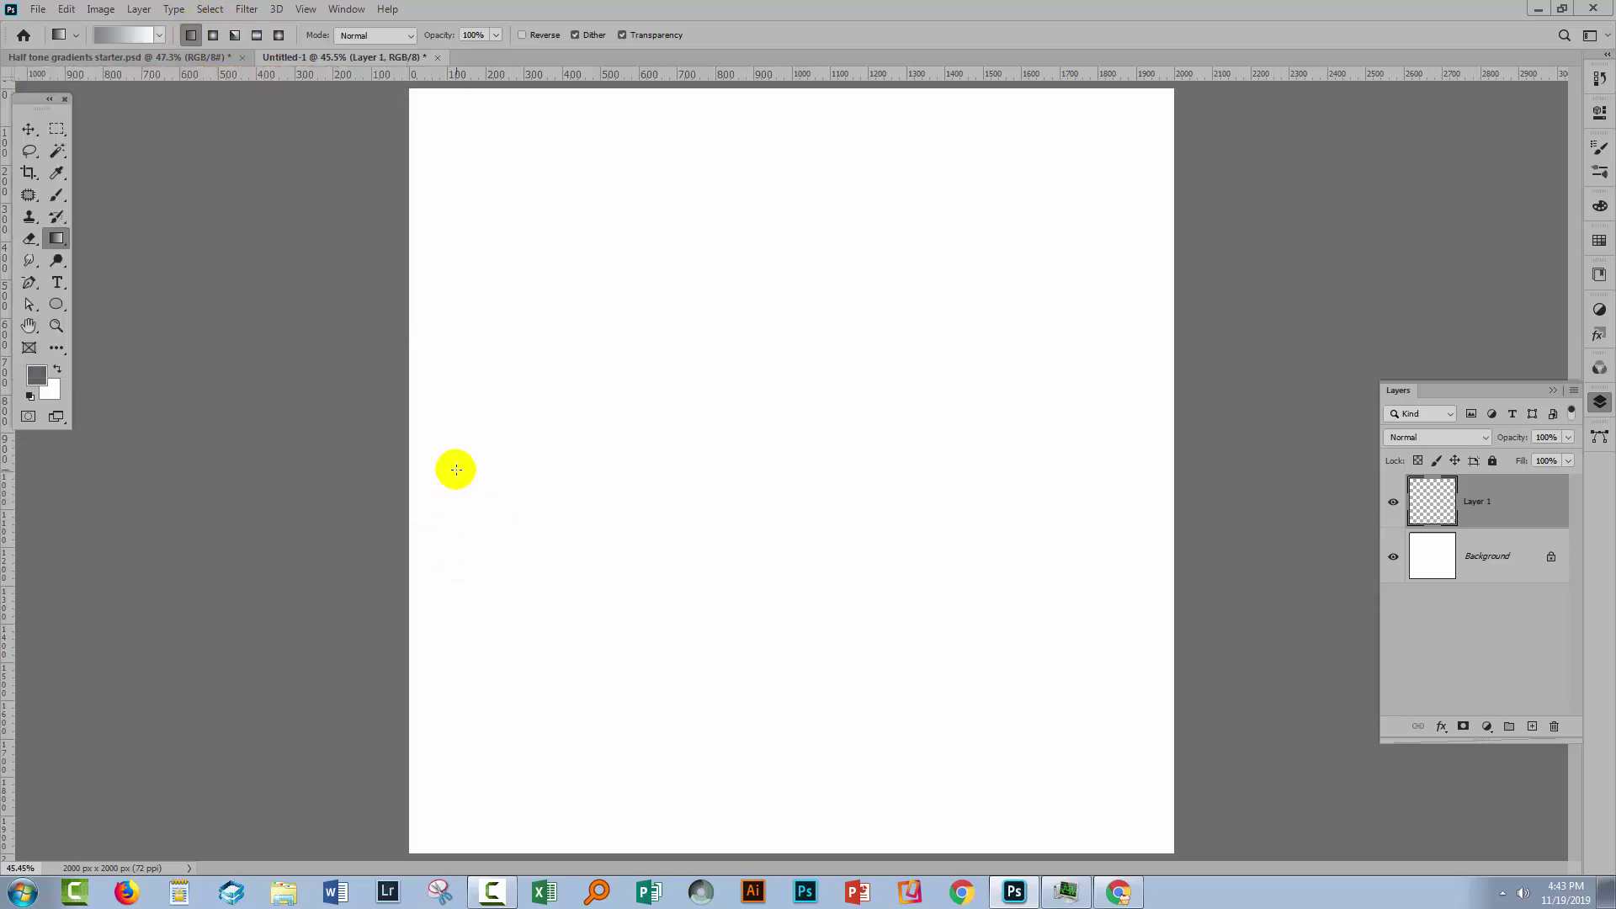
- Drag a horizontal grey-to-white gradient across the canvas, redrawing it to widen the transition
{"action": "left_click_drag", "start_coordinate": [463, 453], "coordinate": [1134, 460]}
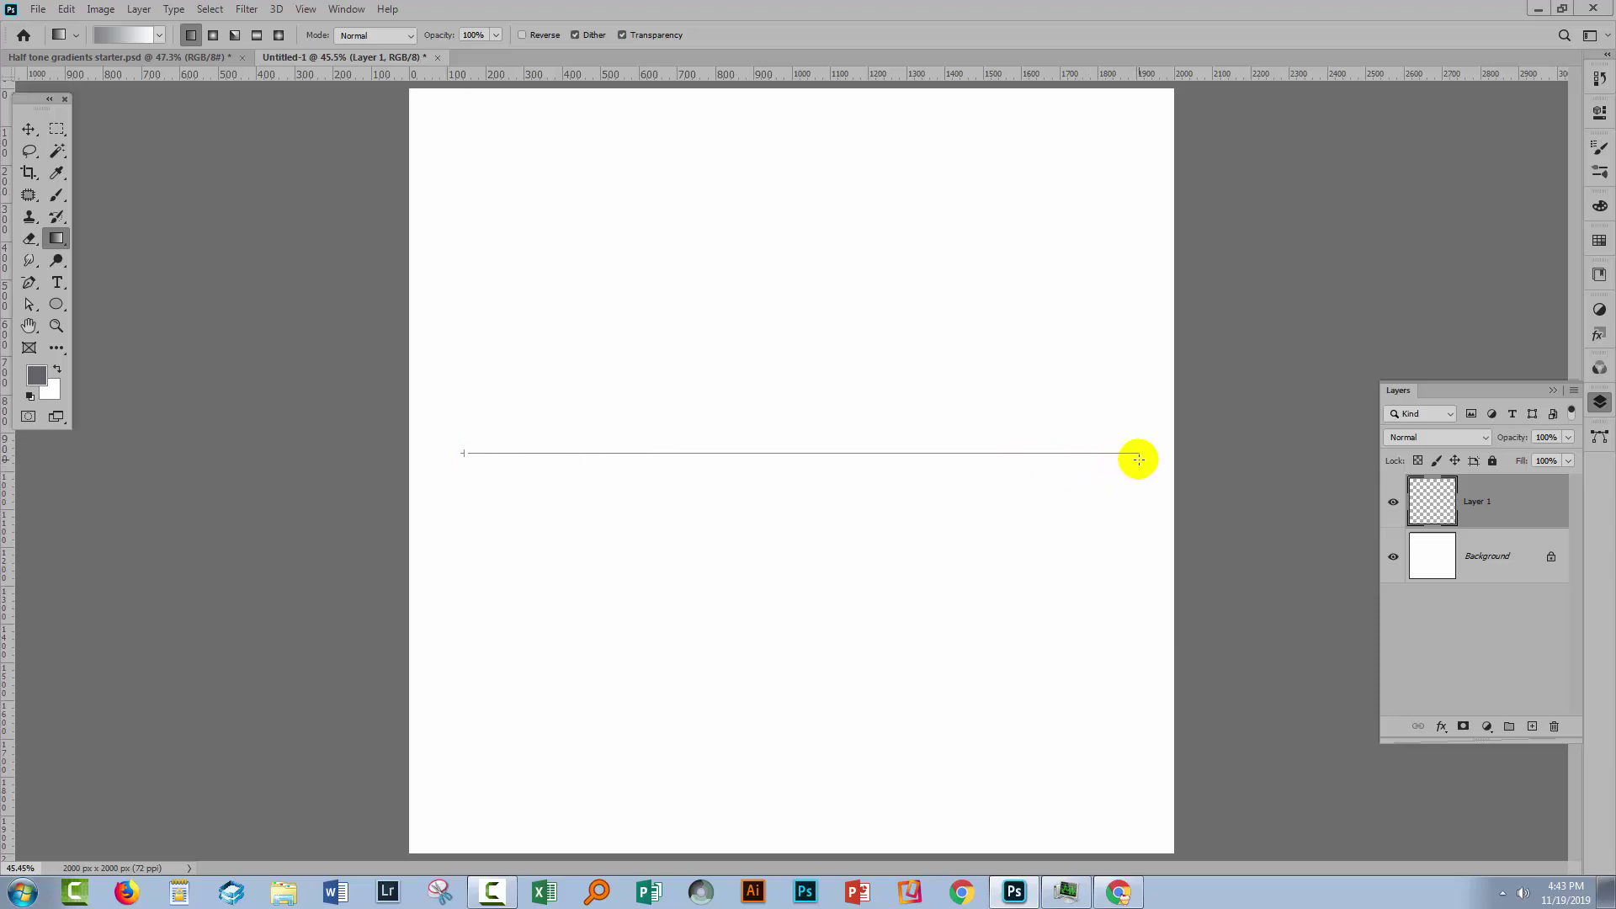
{"action": "left_click_drag", "start_coordinate": [1139, 460], "coordinate": [1138, 460]}
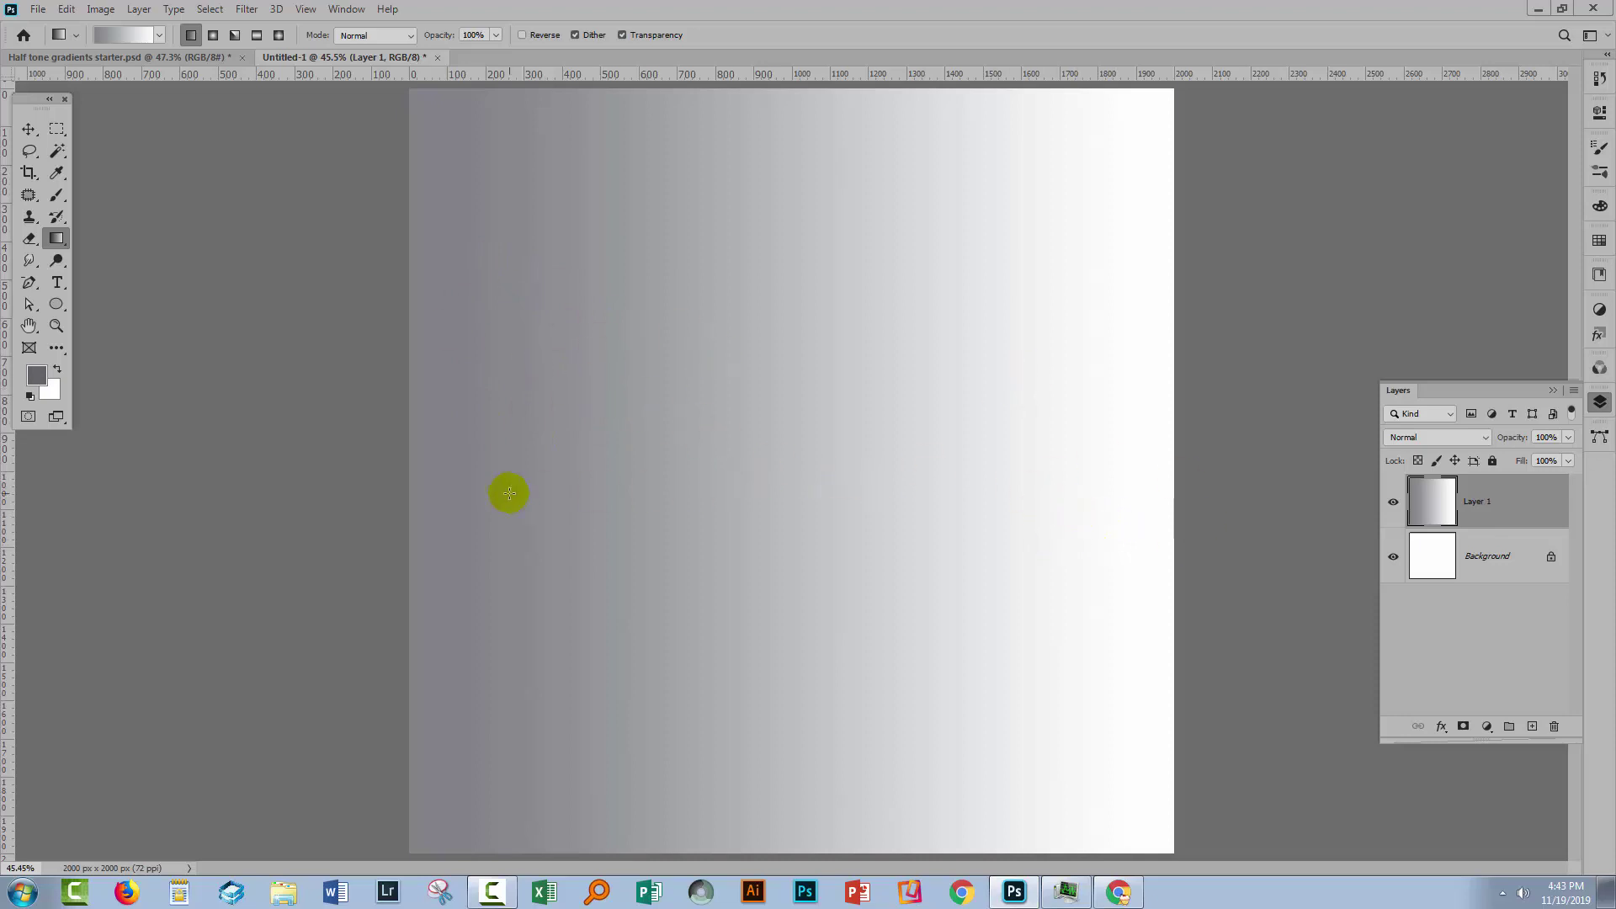
{"action": "left_click_drag", "start_coordinate": [699, 413], "coordinate": [900, 425]}
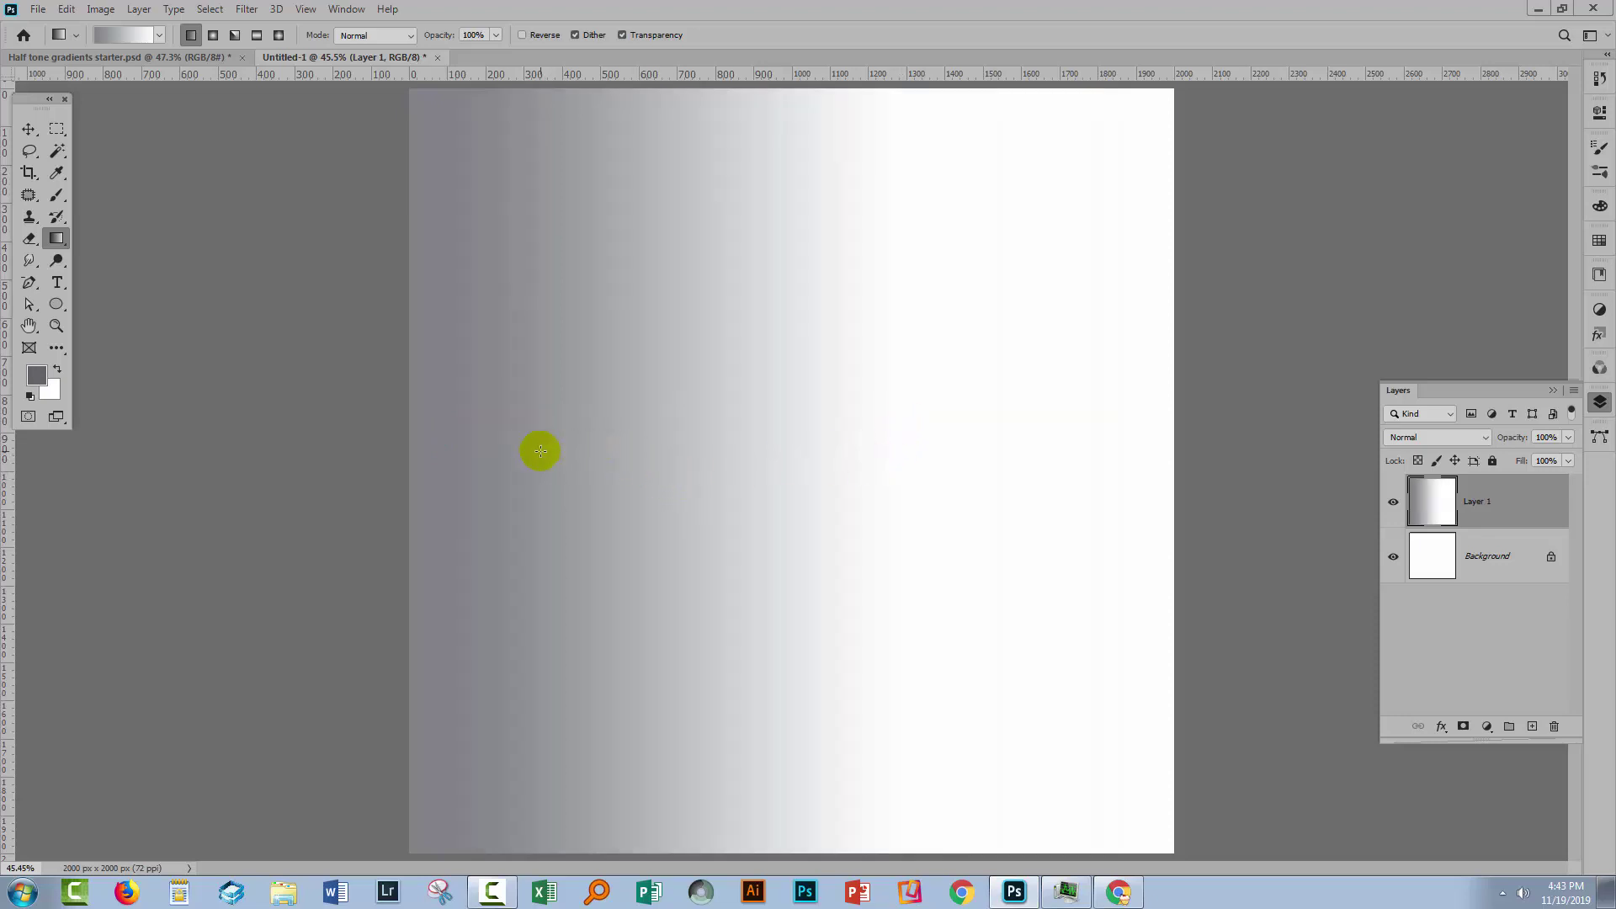
{"action": "left_click_drag", "start_coordinate": [538, 451], "coordinate": [990, 428]}
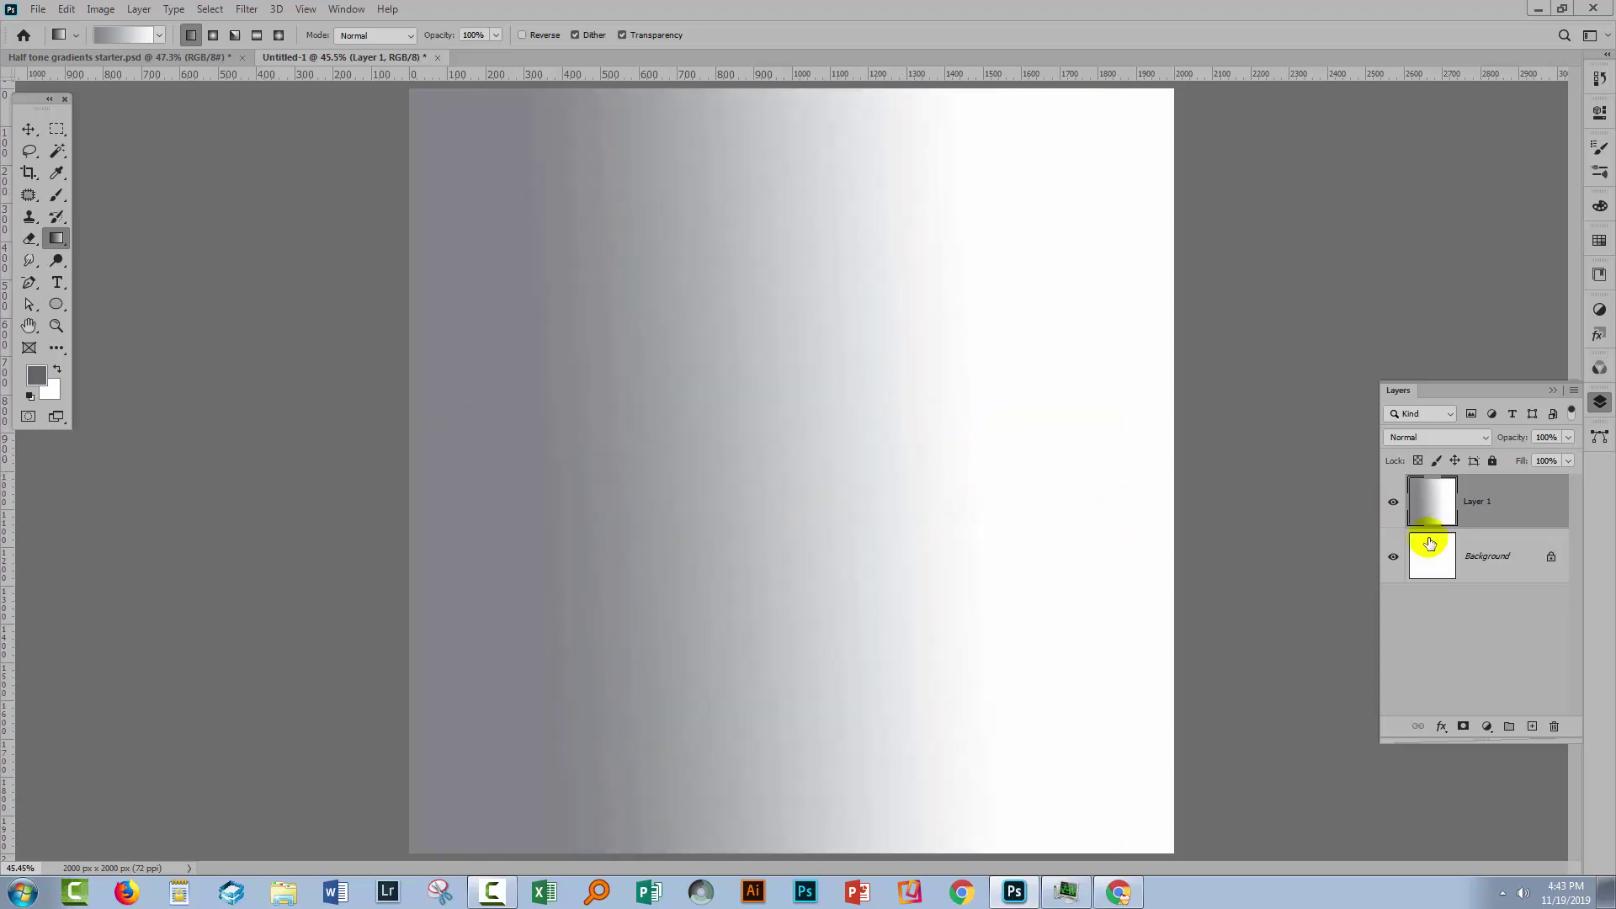
- Convert Layer 1 into a smart object for smart filters
{"action": "left_click", "coordinate": [245, 12]}
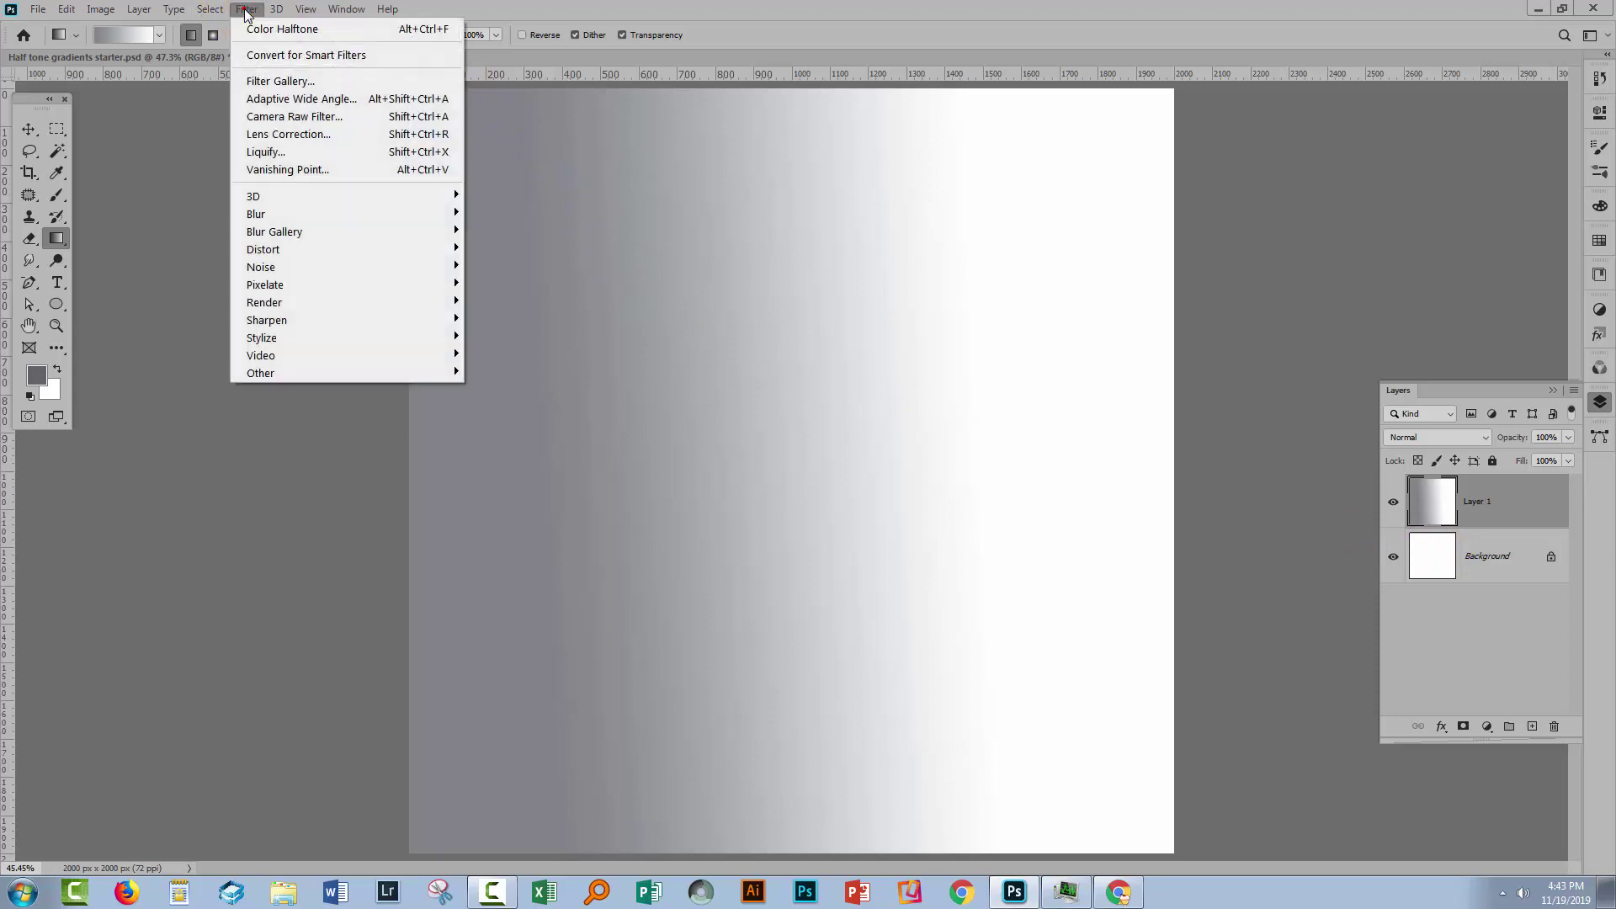
{"action": "left_click", "coordinate": [276, 57]}
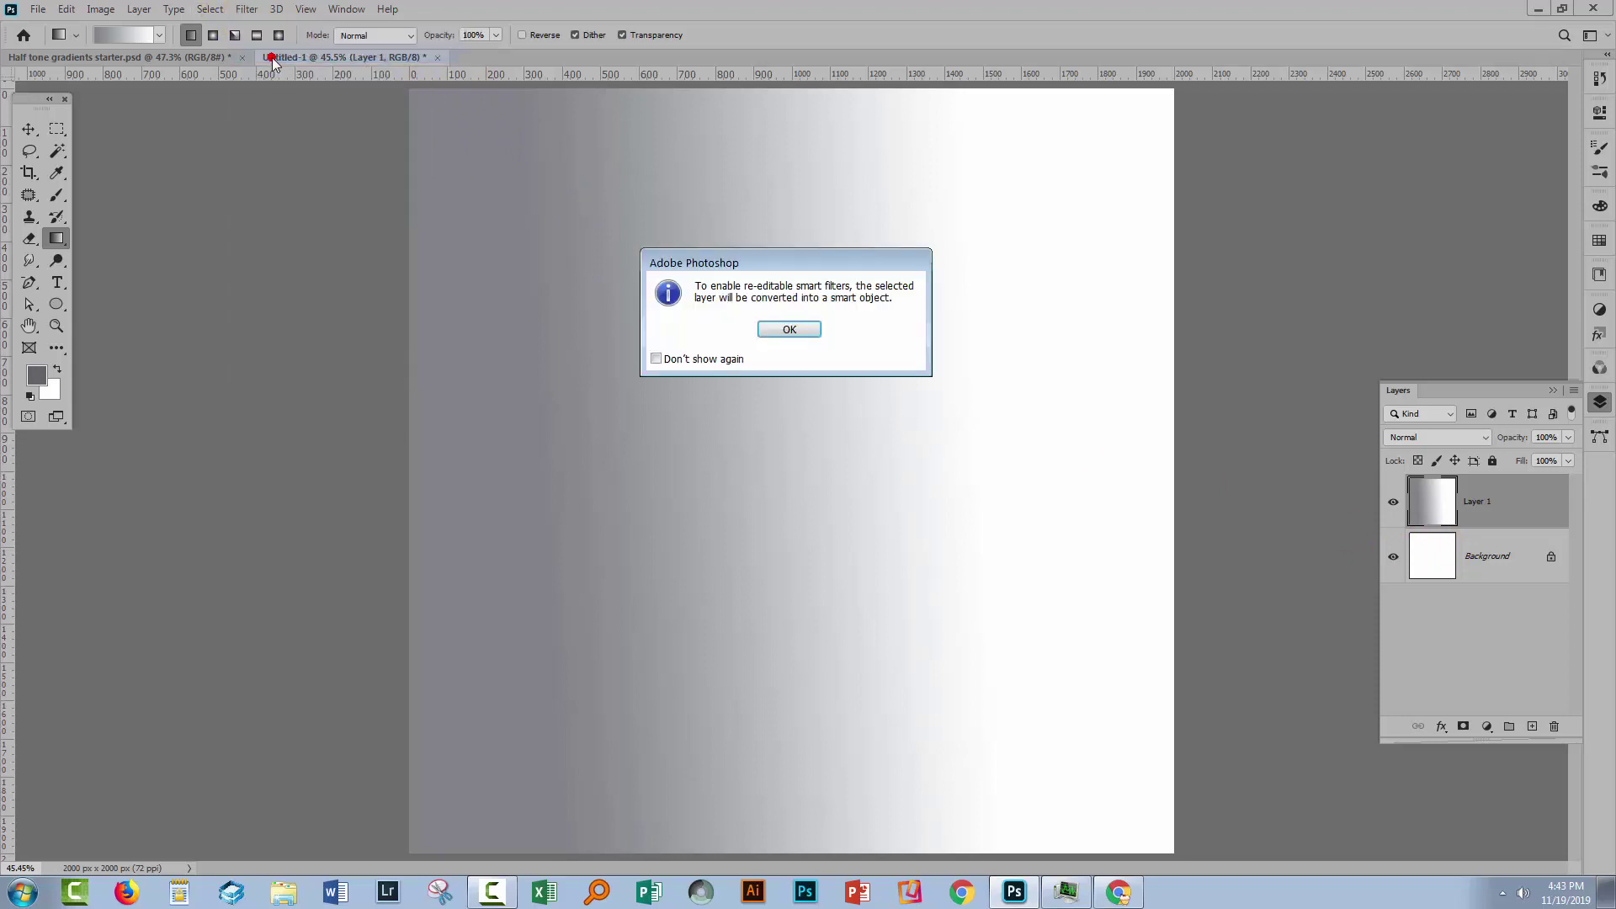
{"action": "left_click", "coordinate": [782, 329]}
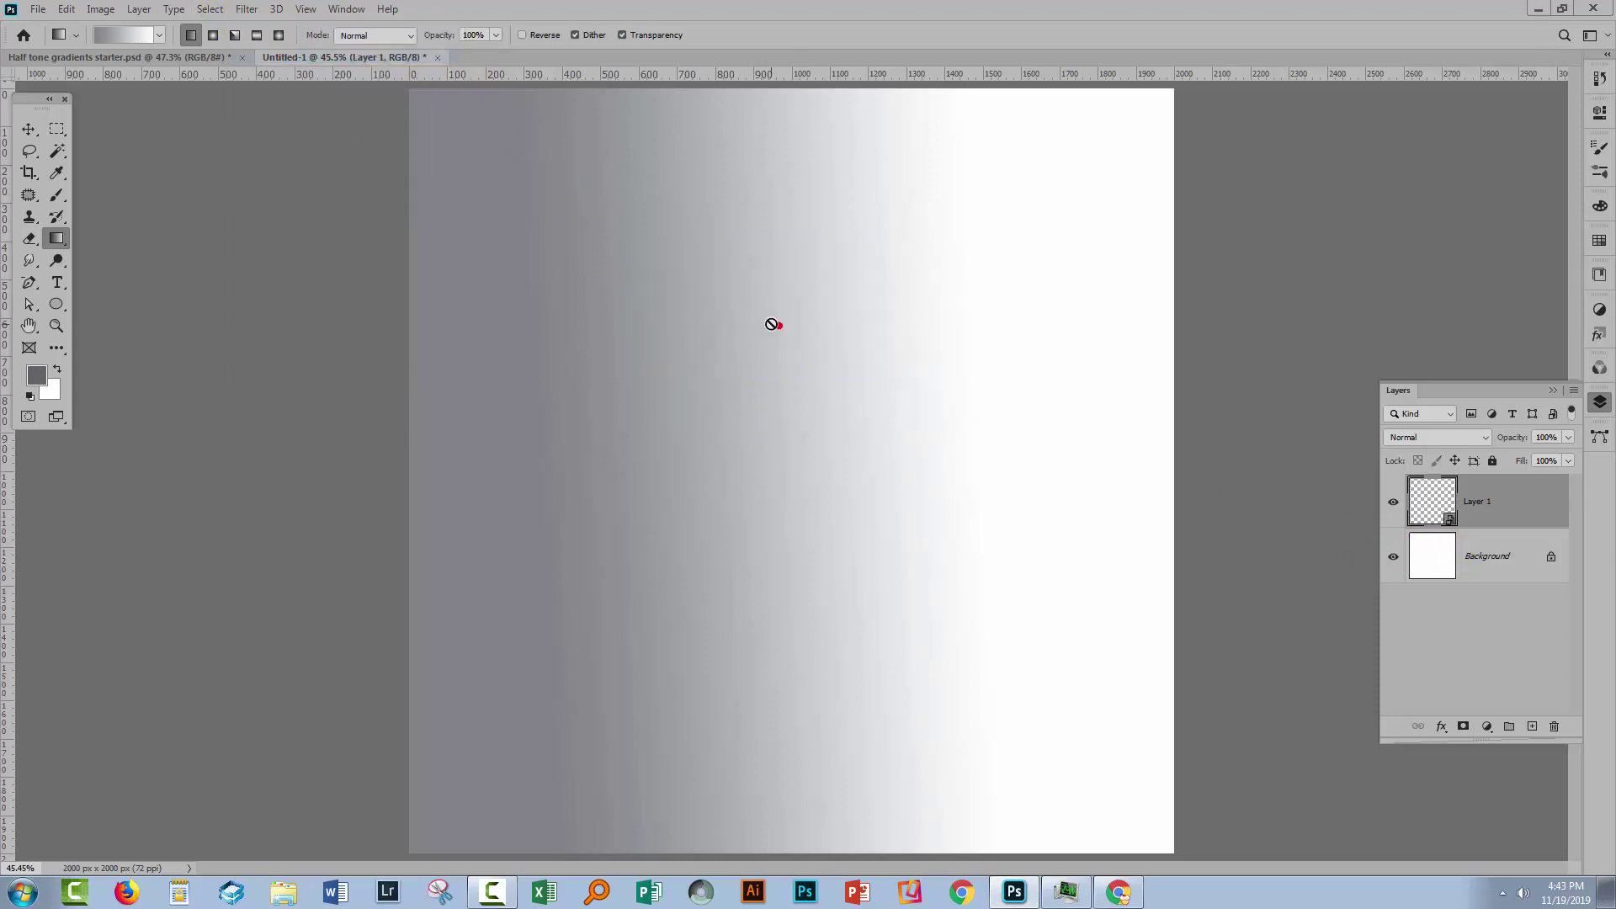
- Apply the Pixelate > Color Halftone filter to the gradient layer
{"action": "left_click", "coordinate": [248, 10]}
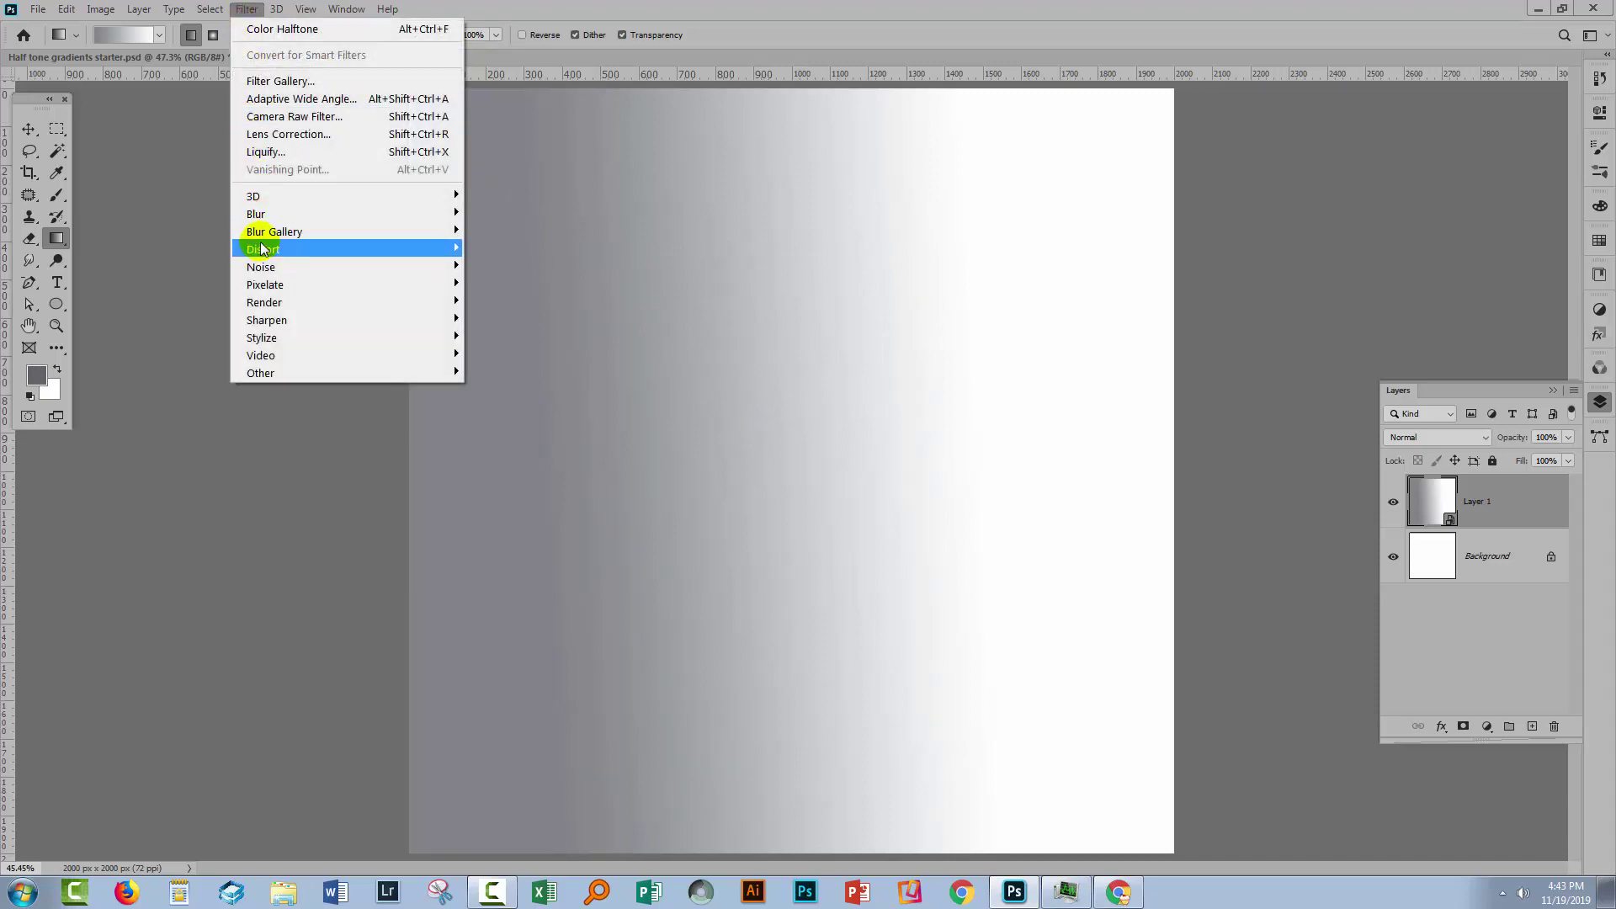
{"action": "mouse_move", "coordinate": [270, 285]}
{"action": "left_click", "coordinate": [206, 287]}
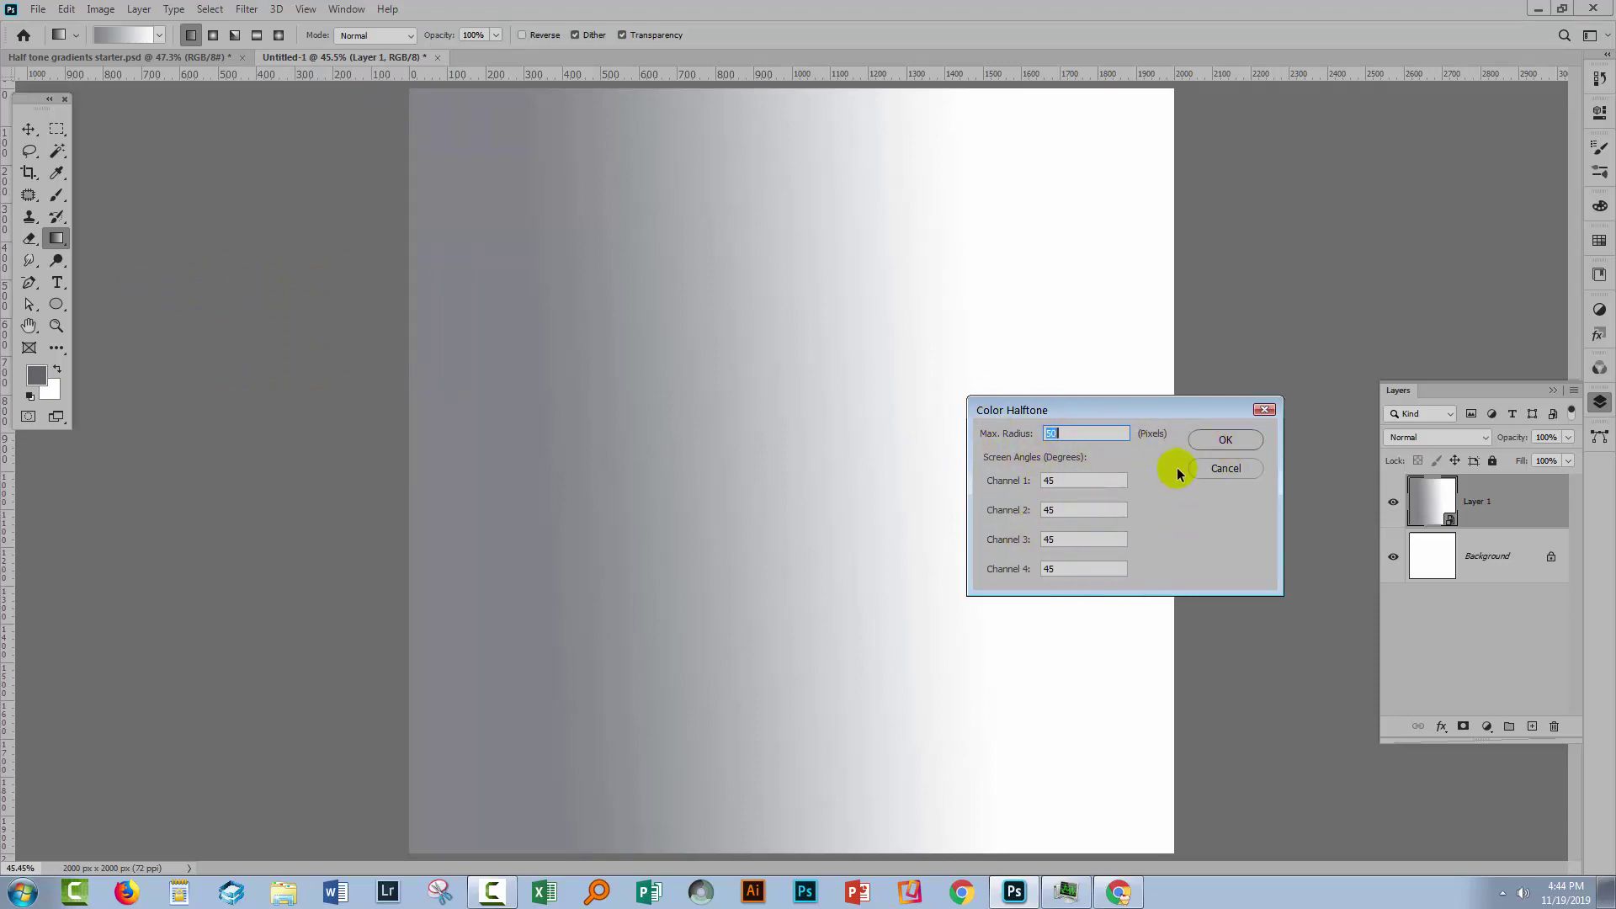
{"action": "left_click", "coordinate": [1226, 439]}
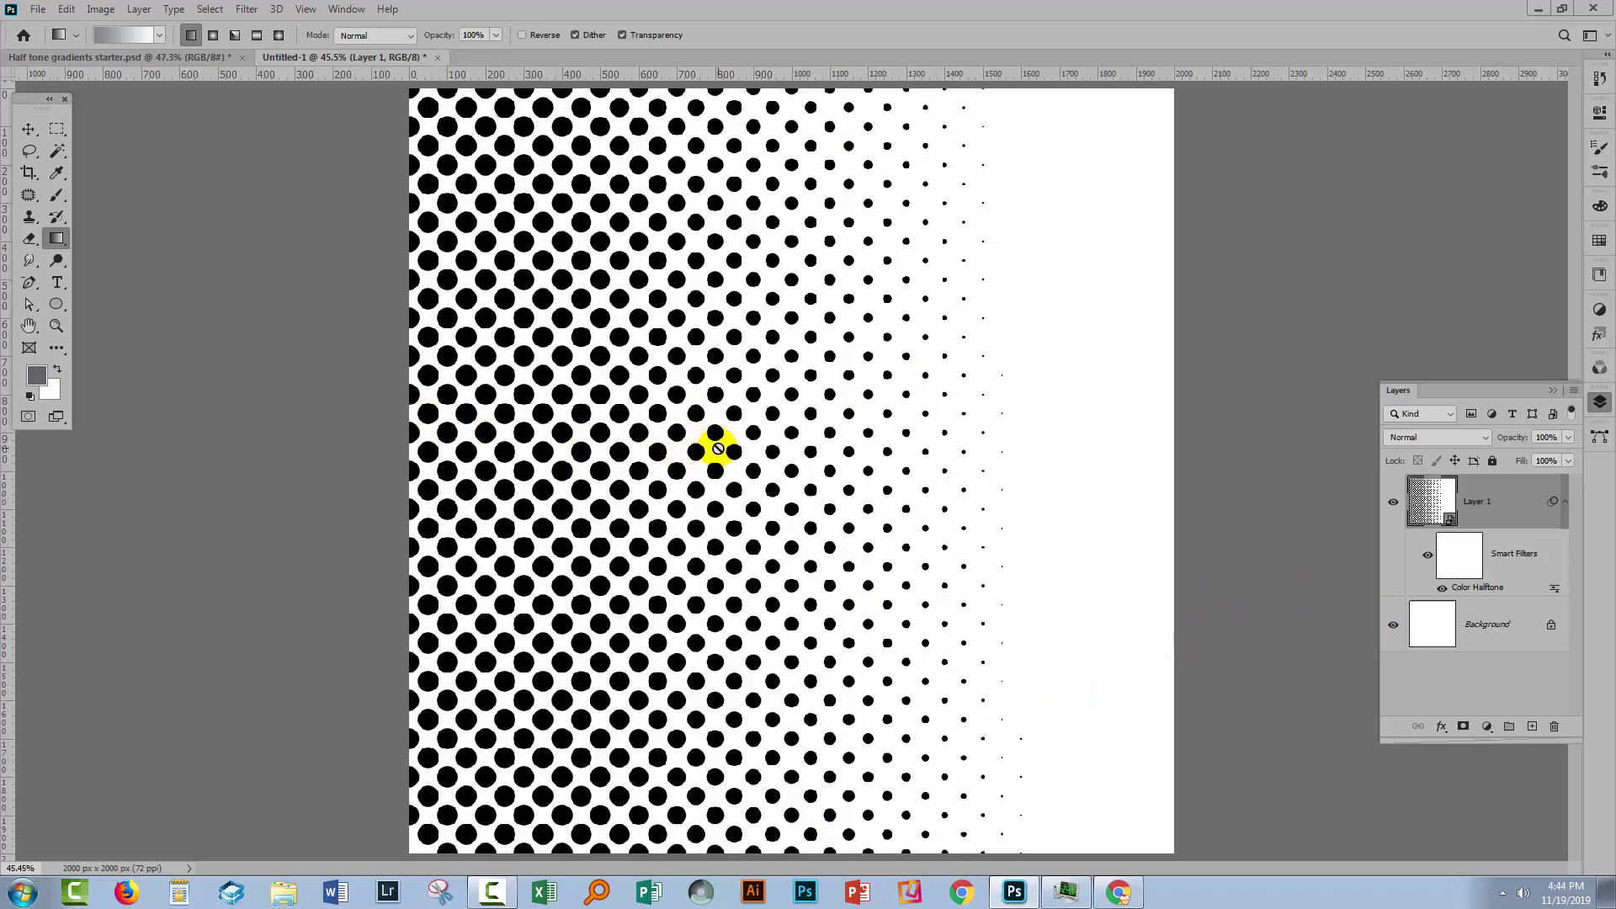
- Edit the Color Halftone smart filter to use channel angles 15, 30, 45 and 60
{"action": "double_click", "coordinate": [1461, 592]}
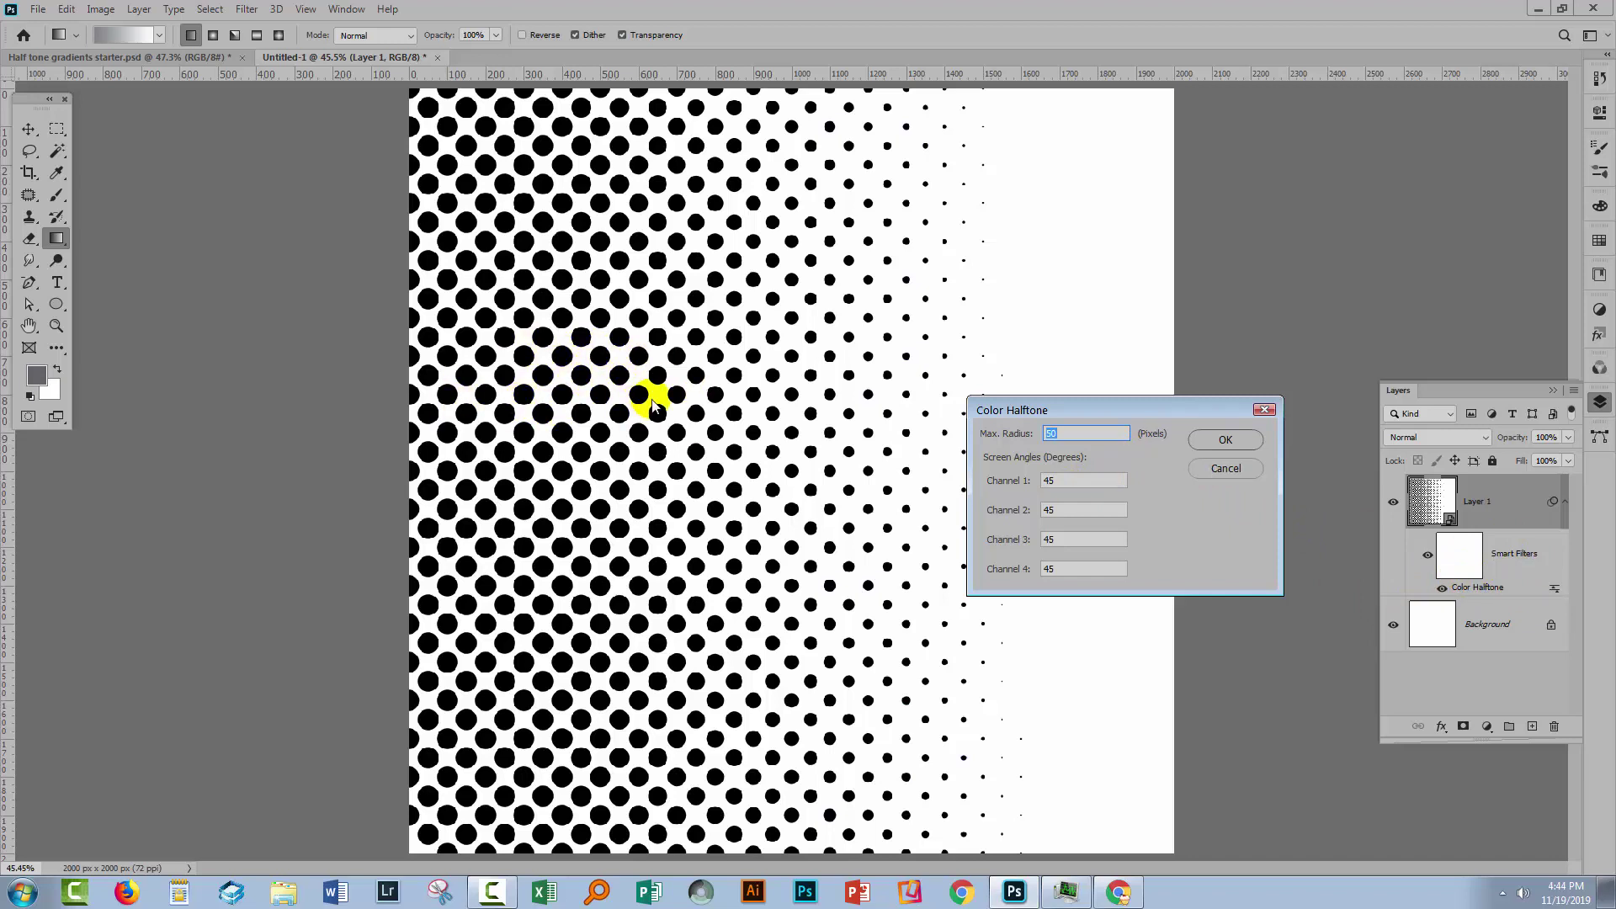
{"action": "double_click", "coordinate": [1055, 481]}
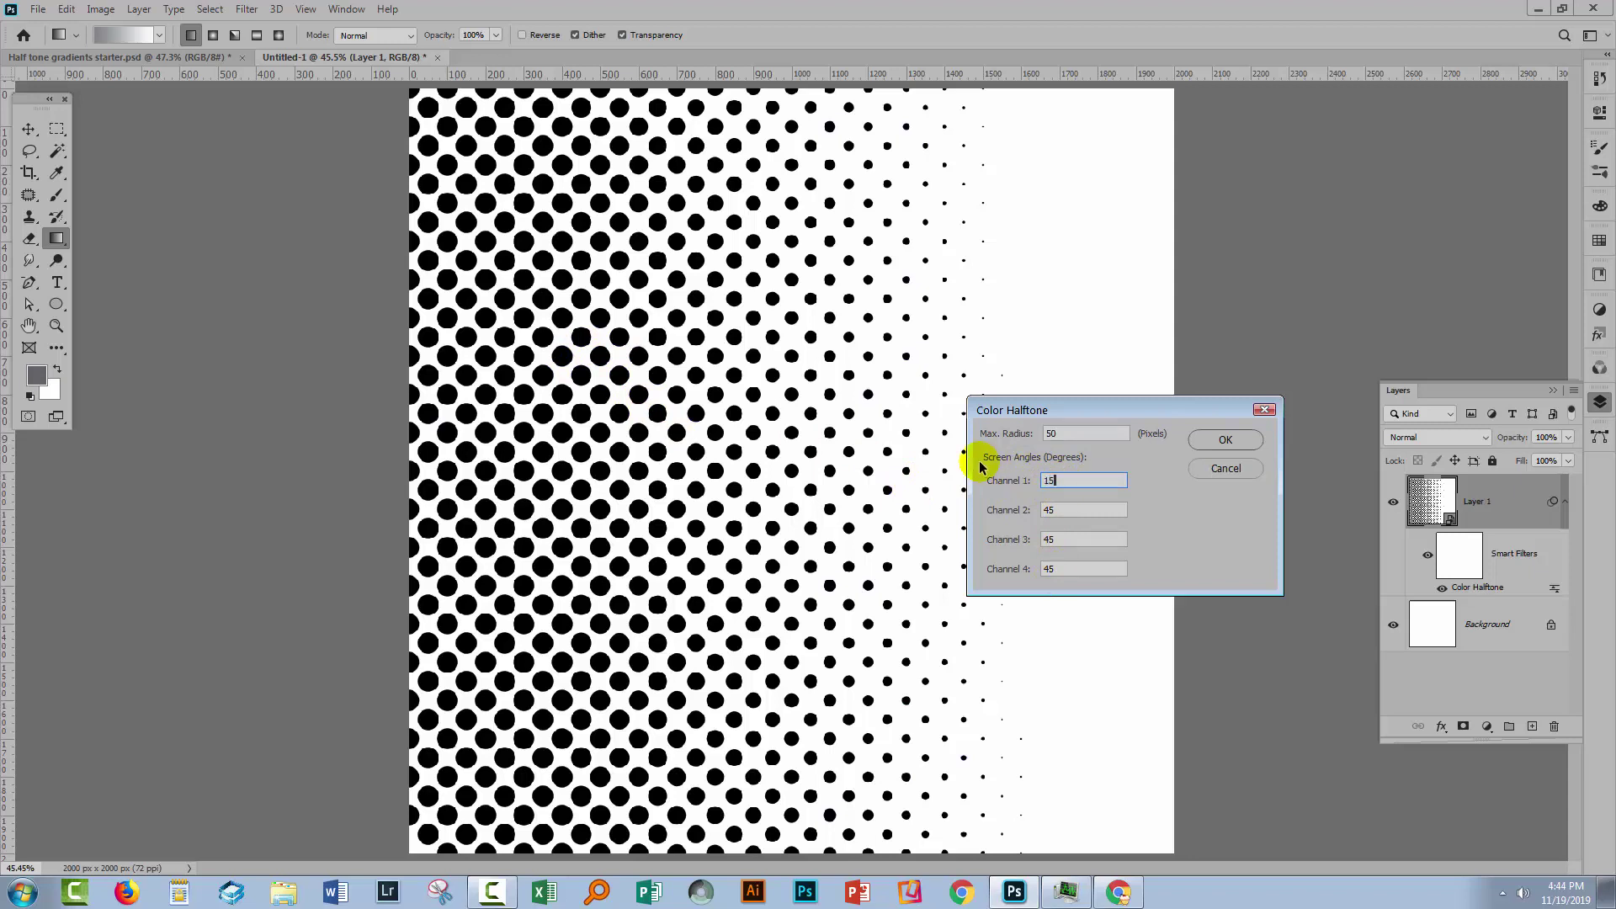
{"action": "key", "text": "Tab"}
{"action": "key", "text": "Tab"}
{"action": "key", "text": "Tab"}
{"action": "type", "text": "6"}
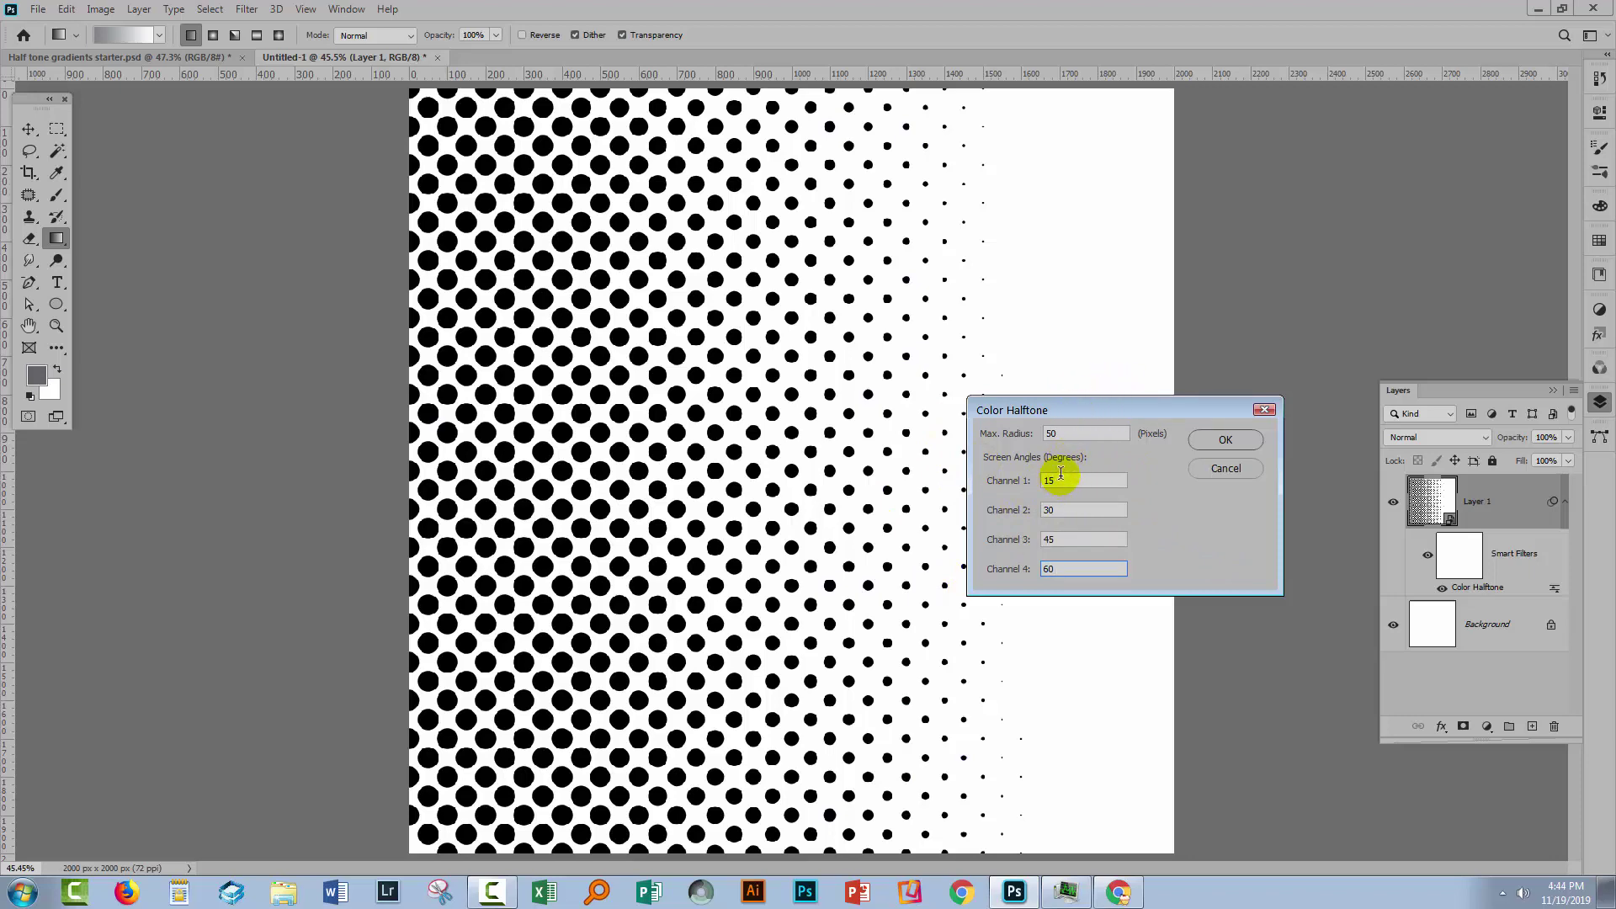
{"action": "left_click", "coordinate": [1226, 440]}
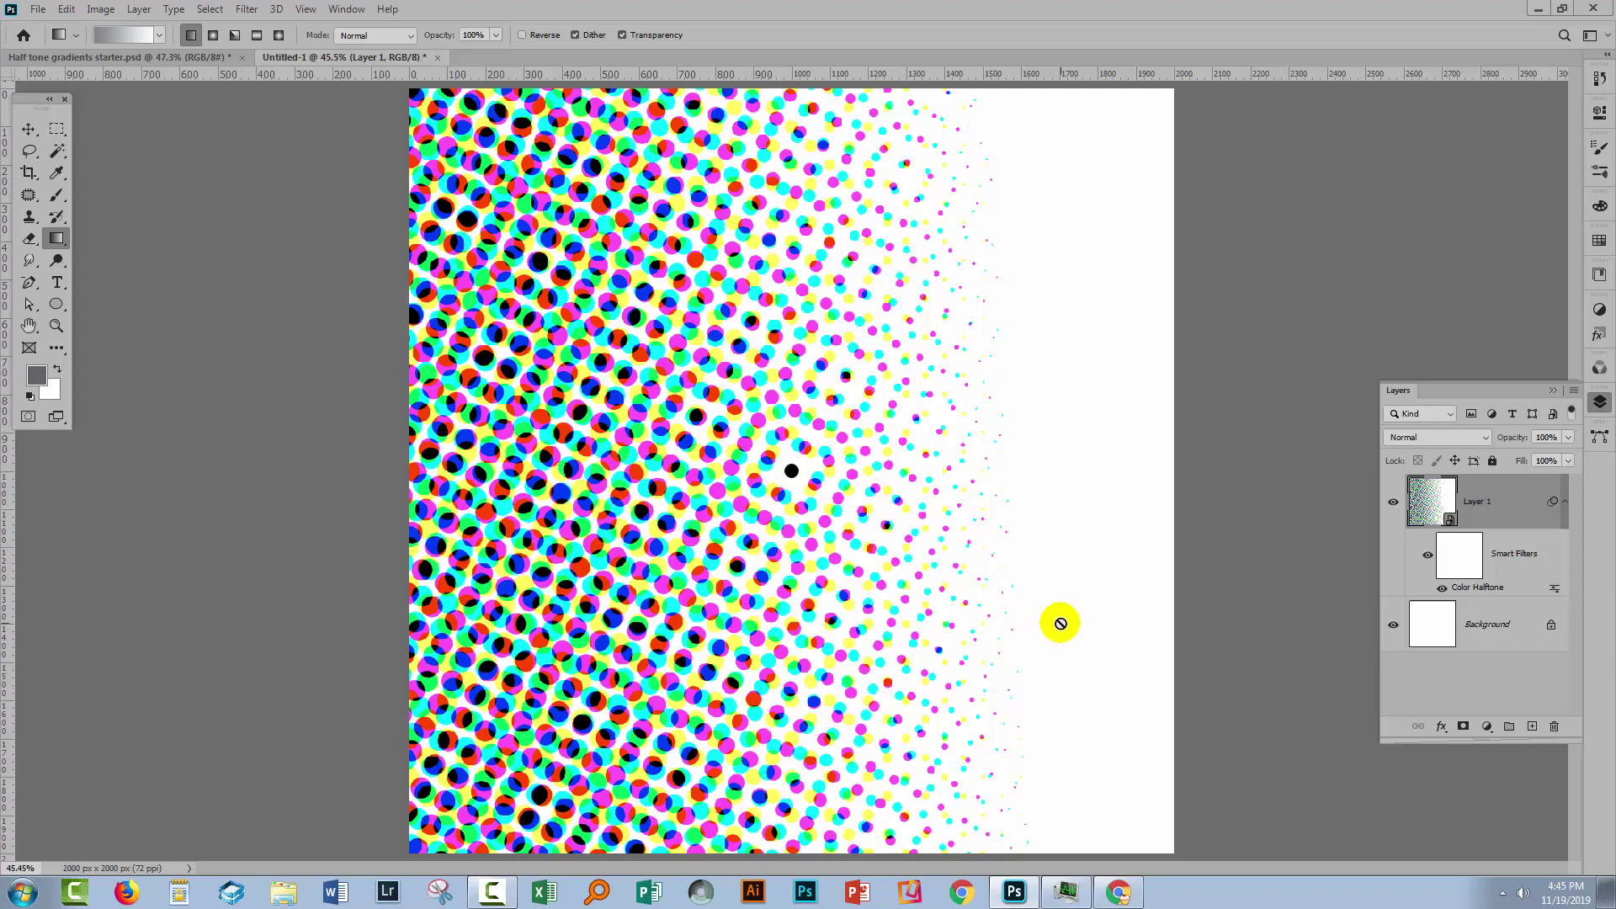
- In the starter document, set Ellipse 3's Color Halftone angles to 10, 20, 30 and 40
{"action": "left_click", "coordinate": [162, 63]}
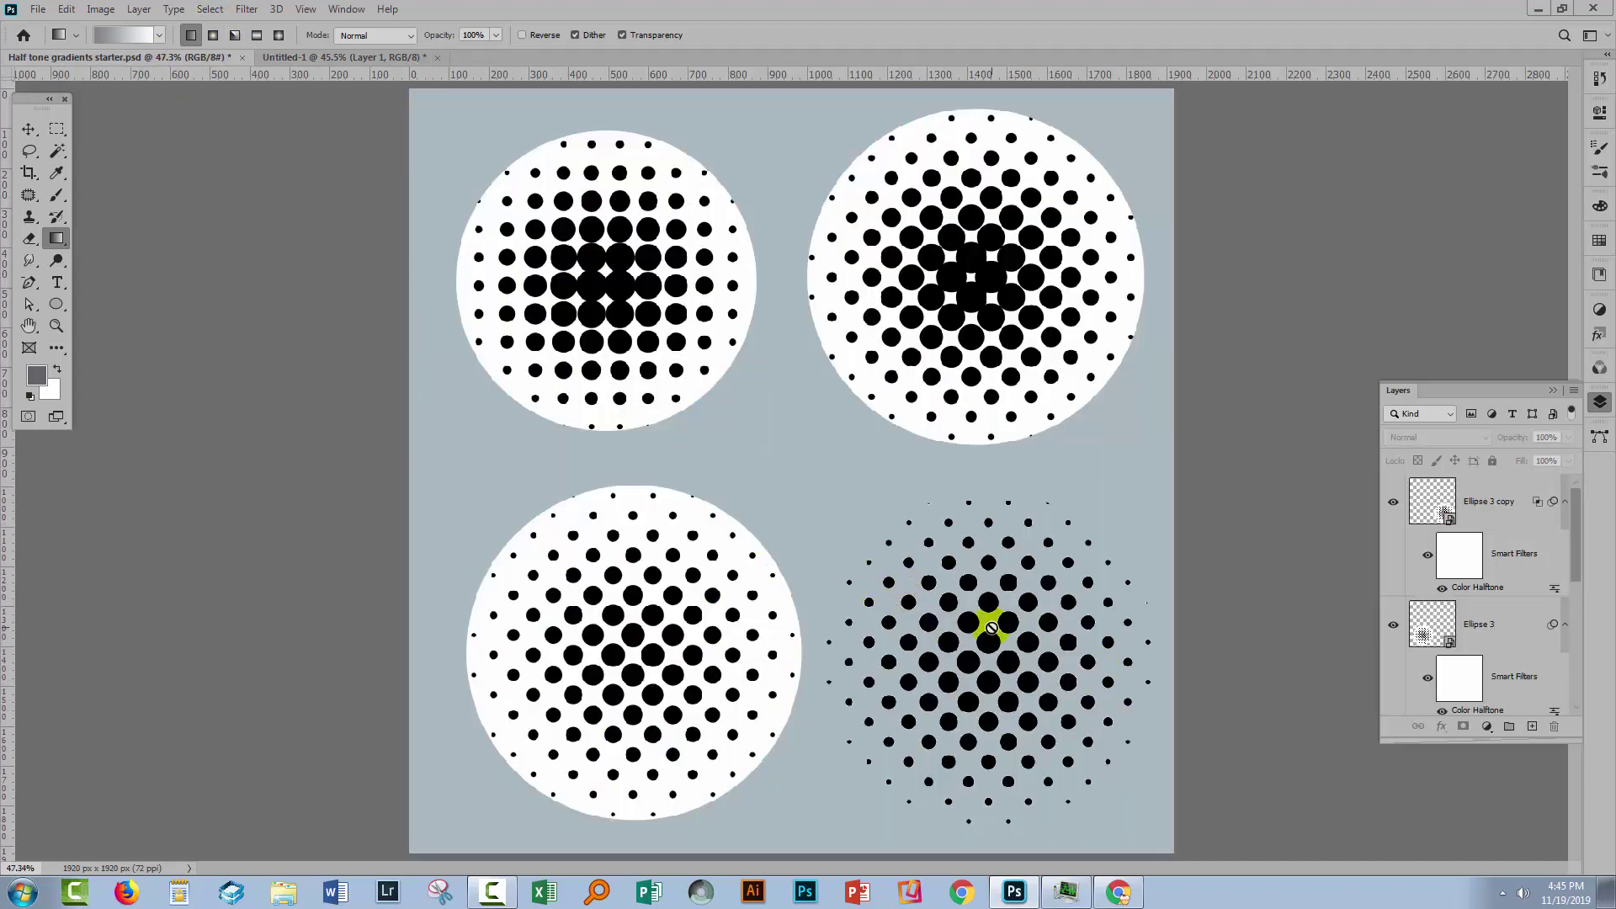
{"action": "scroll", "coordinate": [1573, 562], "scroll_direction": "down", "scroll_amount": 2}
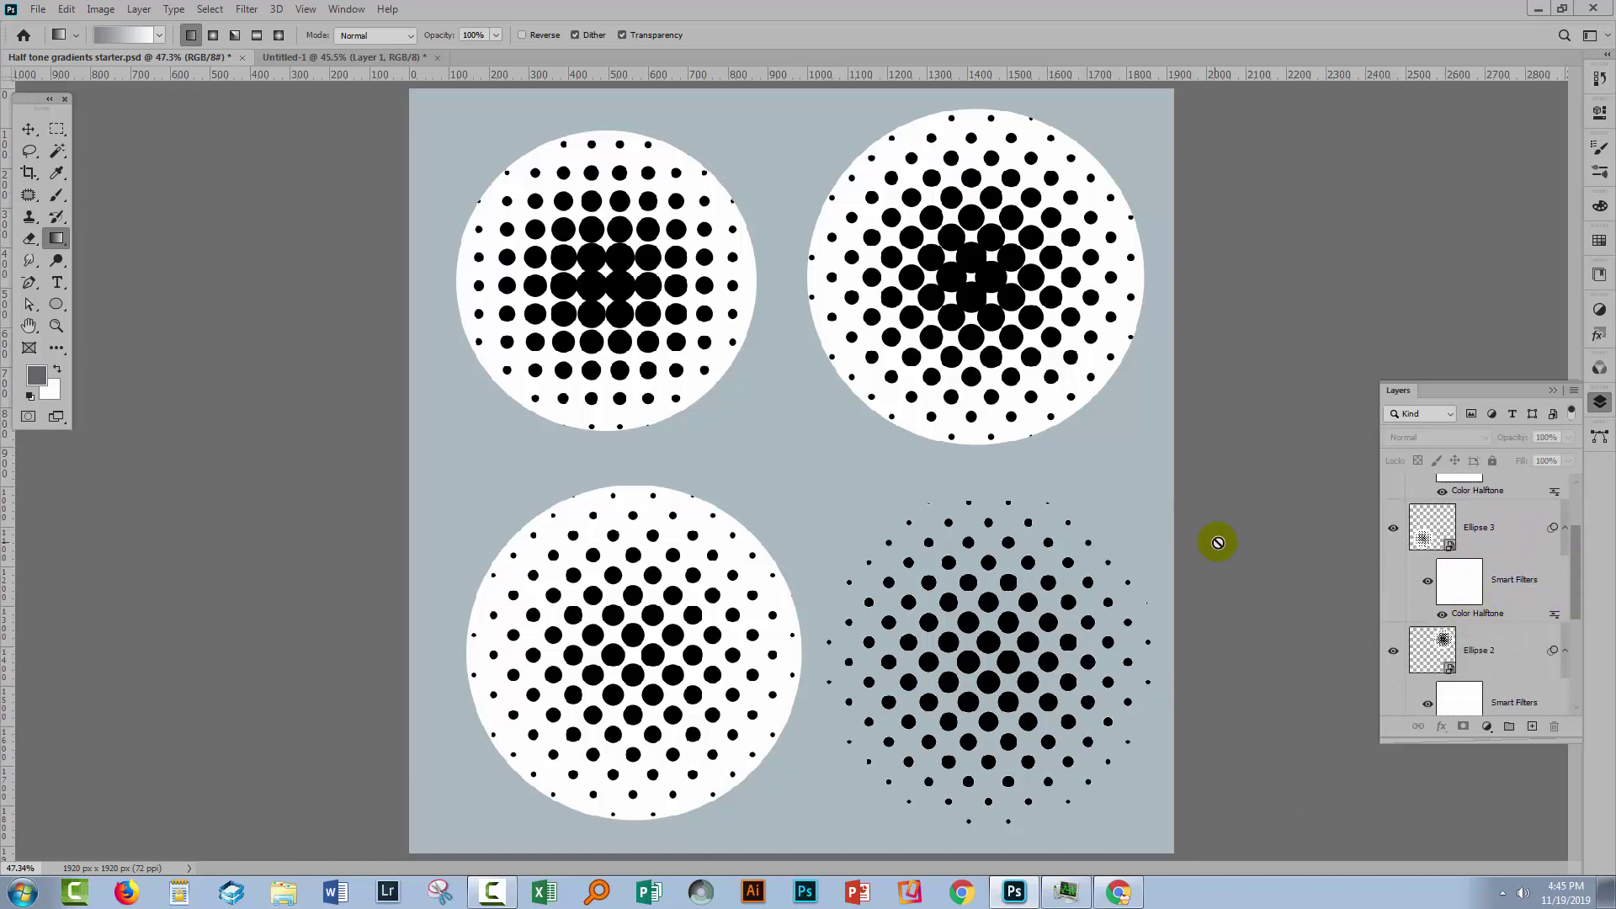
{"action": "double_click", "coordinate": [1480, 617]}
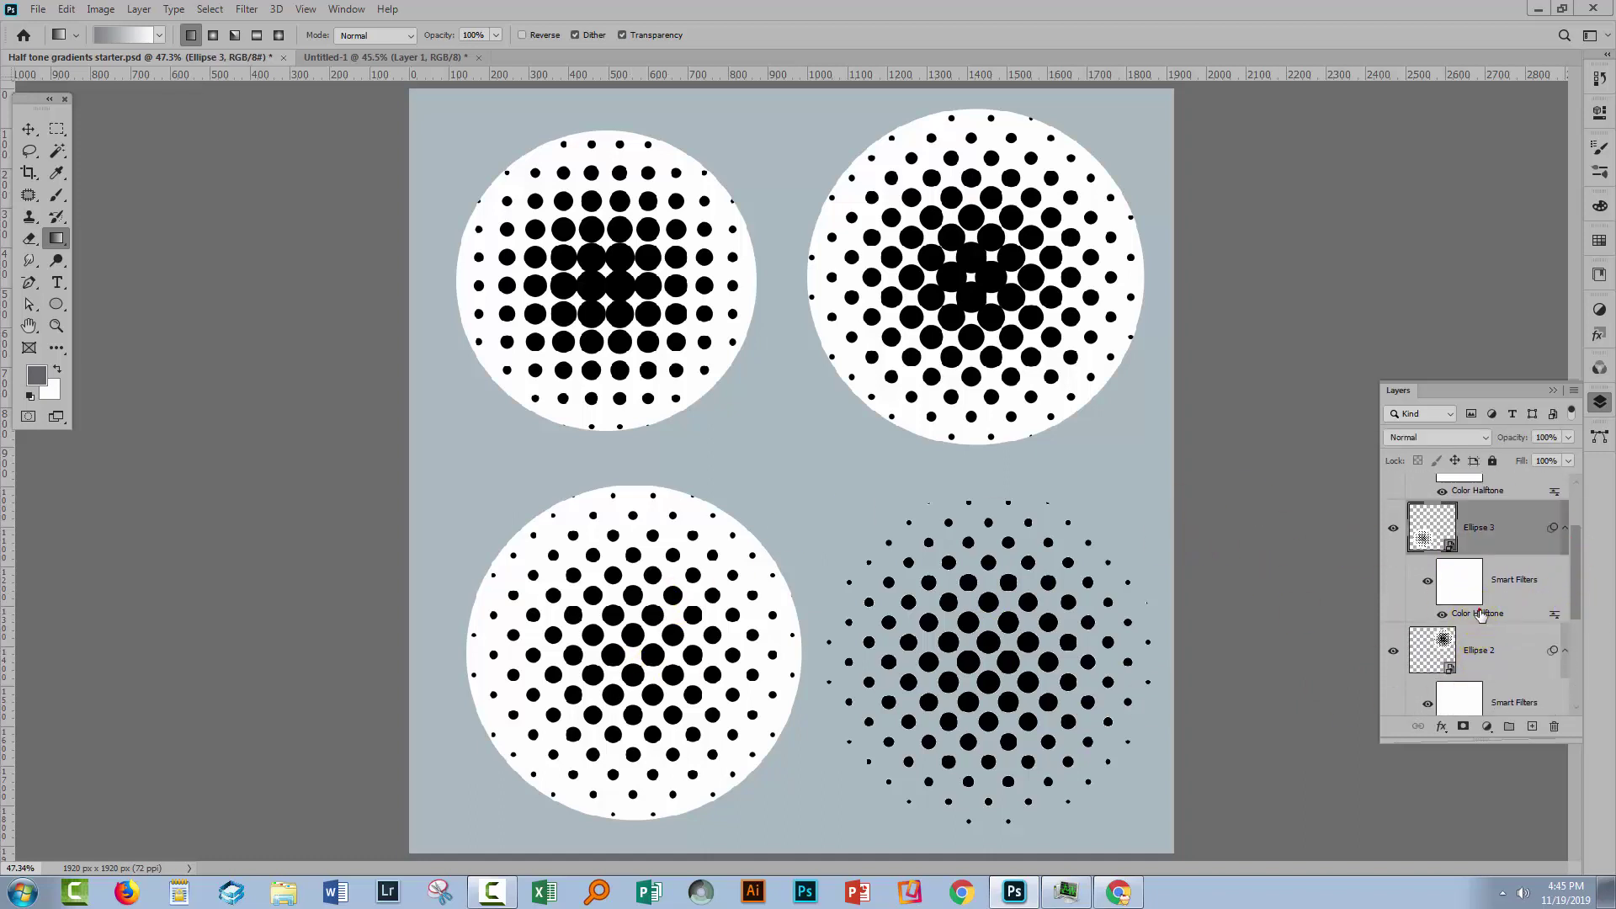
{"action": "key", "text": "Tab"}
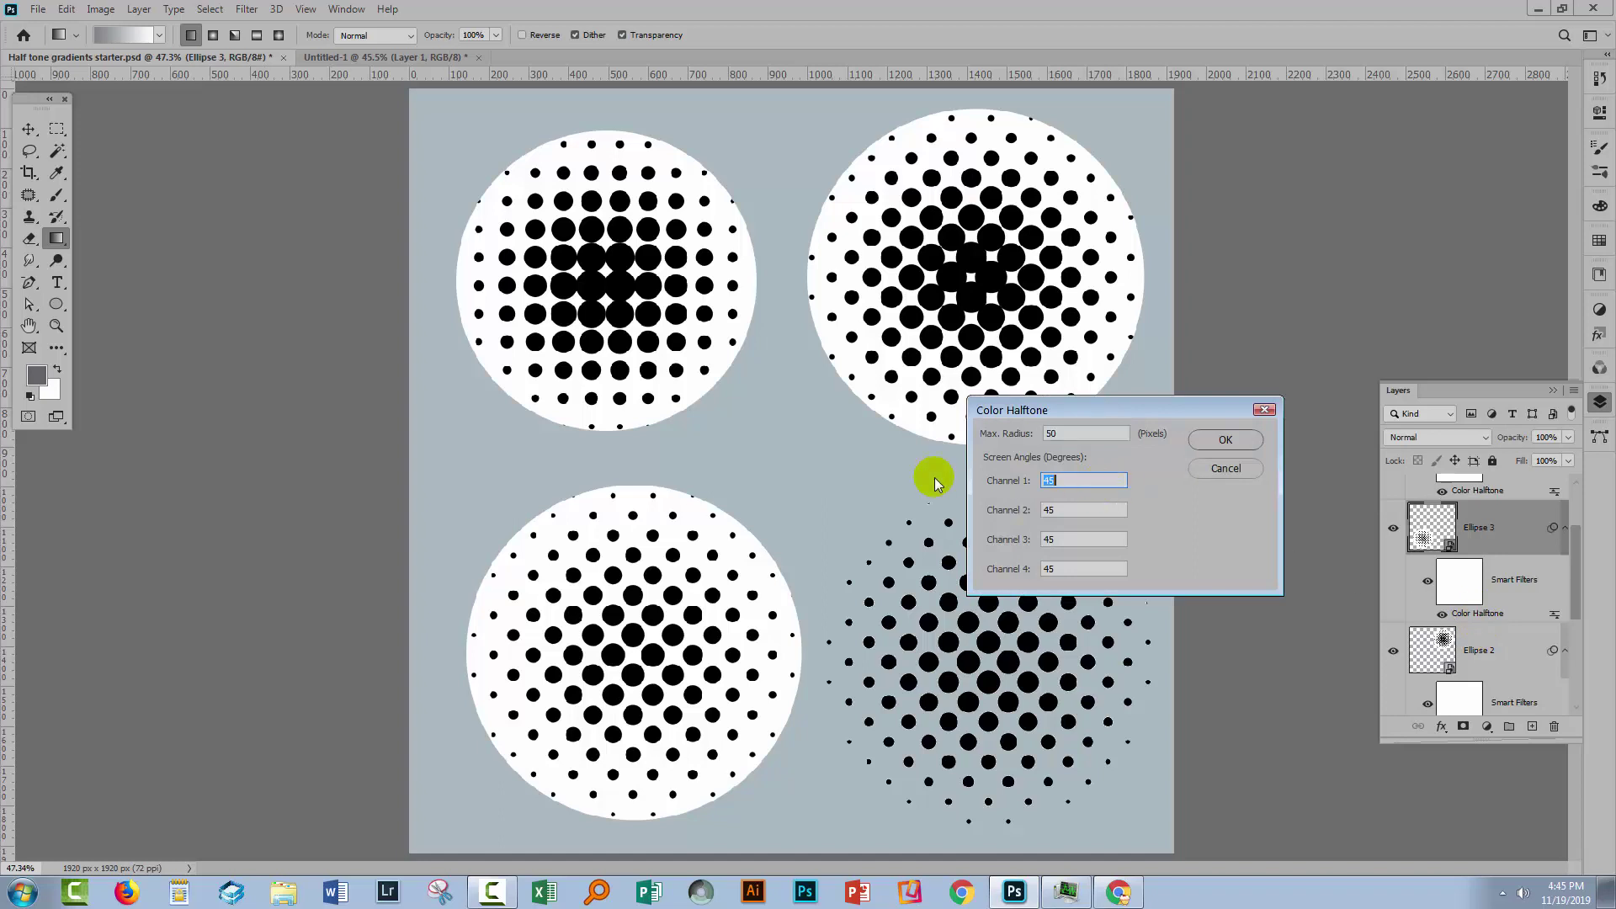
{"action": "type", "text": "10"}
{"action": "key", "text": "Tab"}
{"action": "type", "text": "20"}
{"action": "key", "text": "Tab"}
{"action": "type", "text": "30"}
{"action": "key", "text": "Tab"}
{"action": "type", "text": "40"}
{"action": "left_click", "coordinate": [1219, 441]}
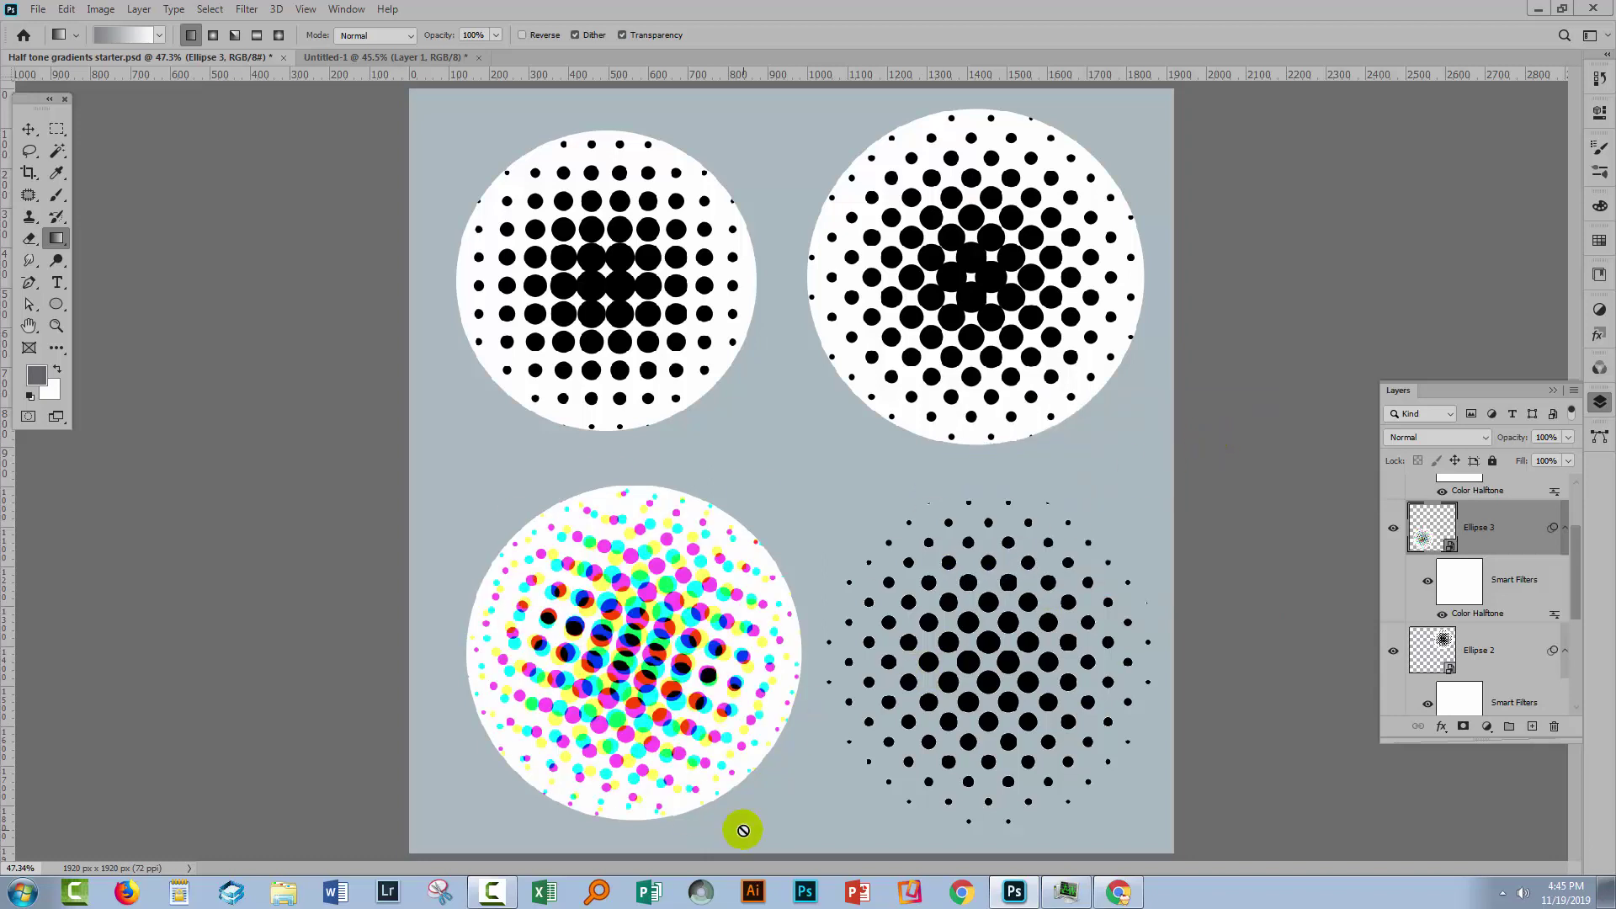